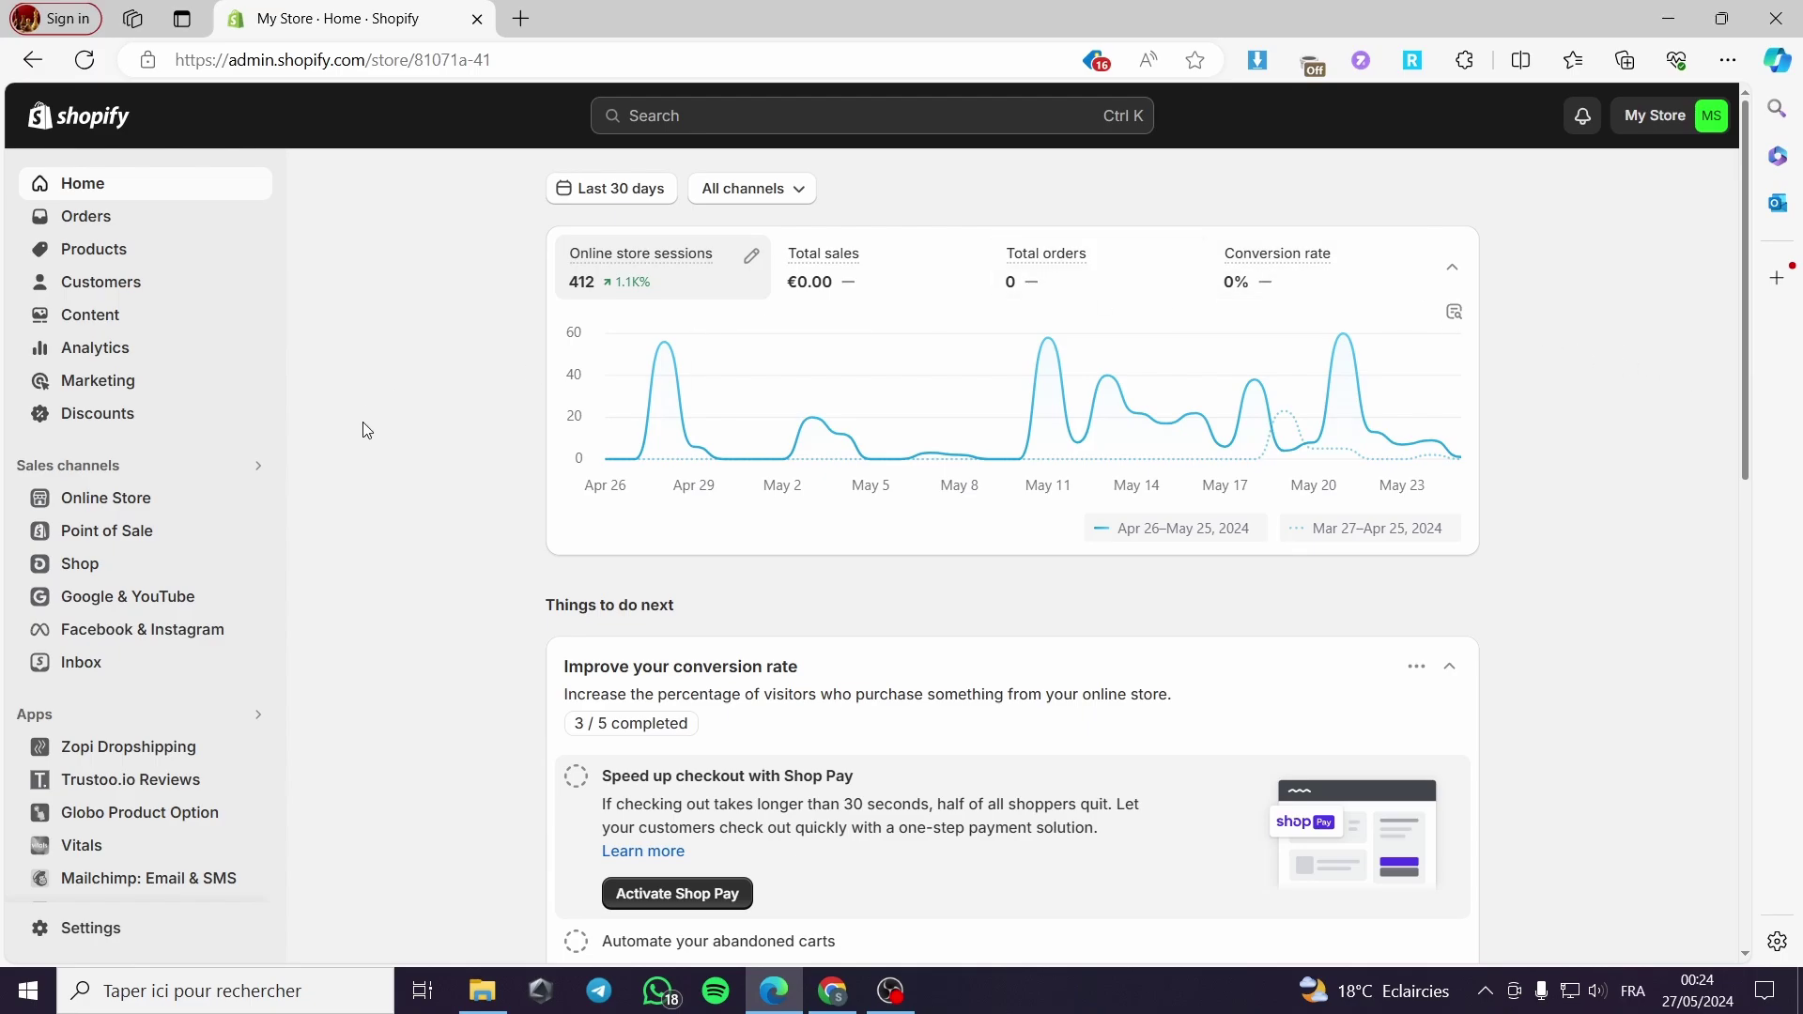
# Open the Products page in the Shopify admin sidebar.
pyautogui.click(97, 251)
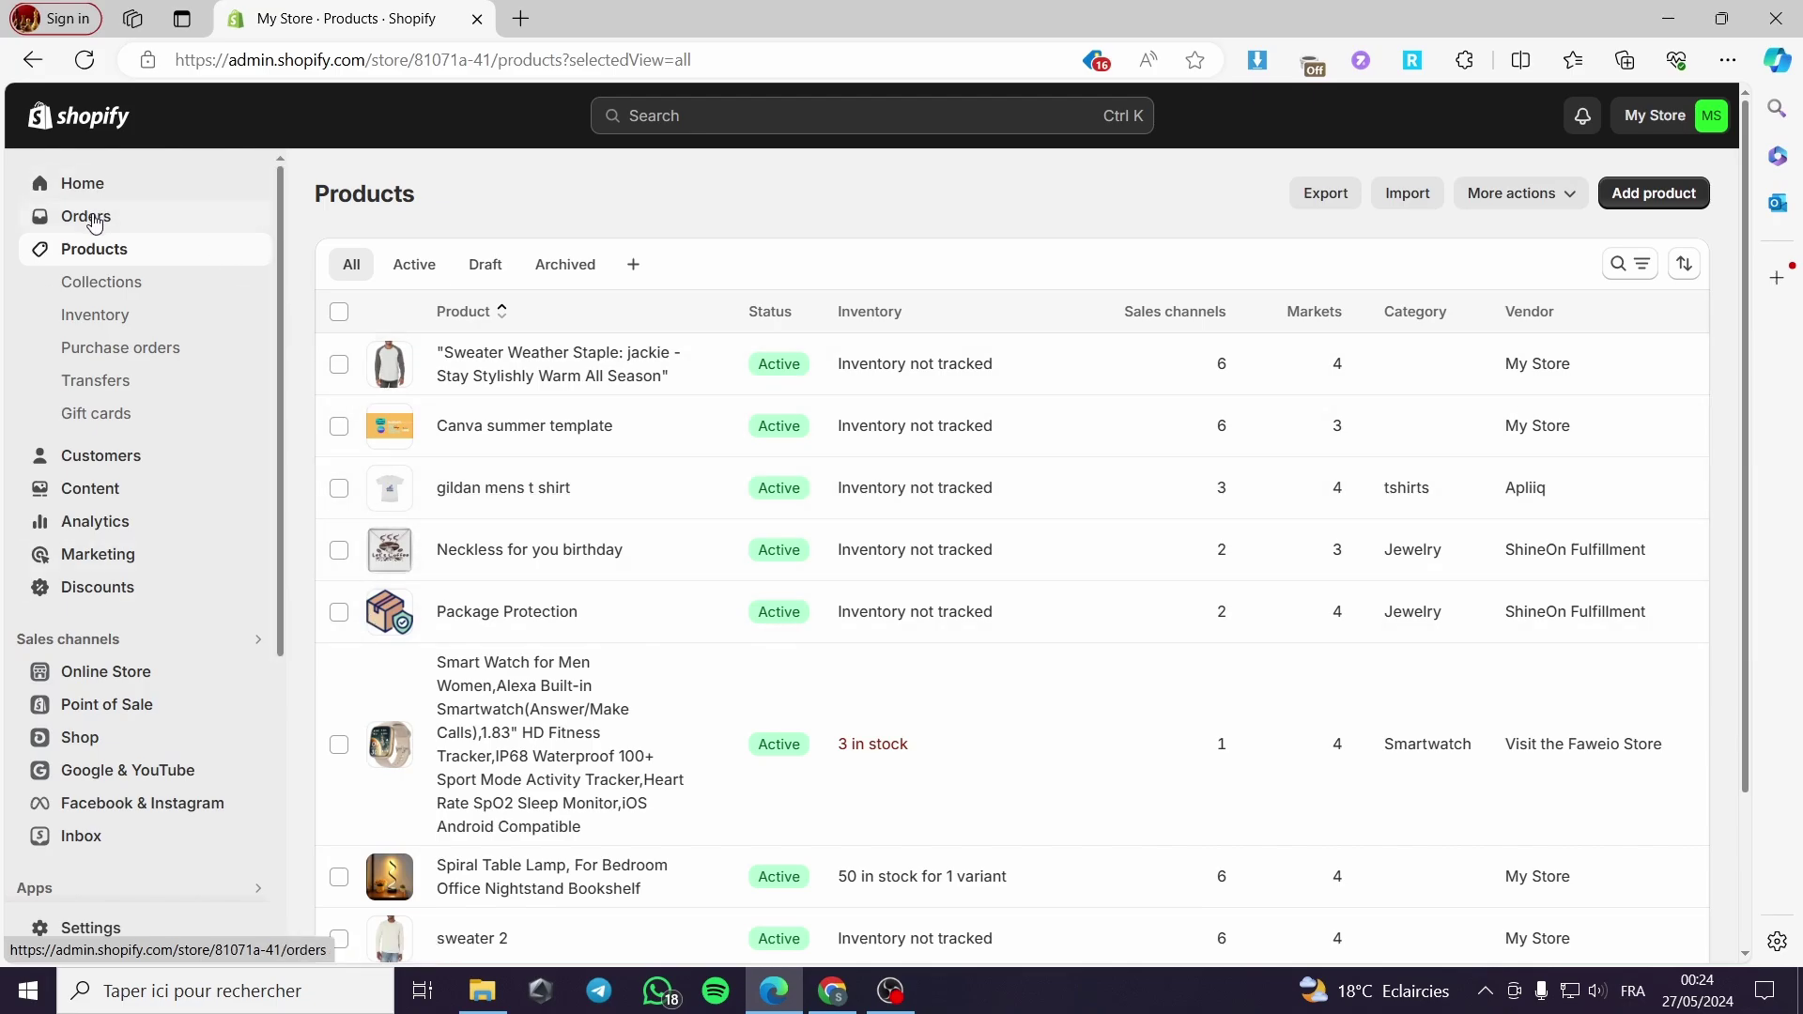
# Go to Discounts and start a new discount to bring up the type chooser.
pyautogui.click(105, 597)
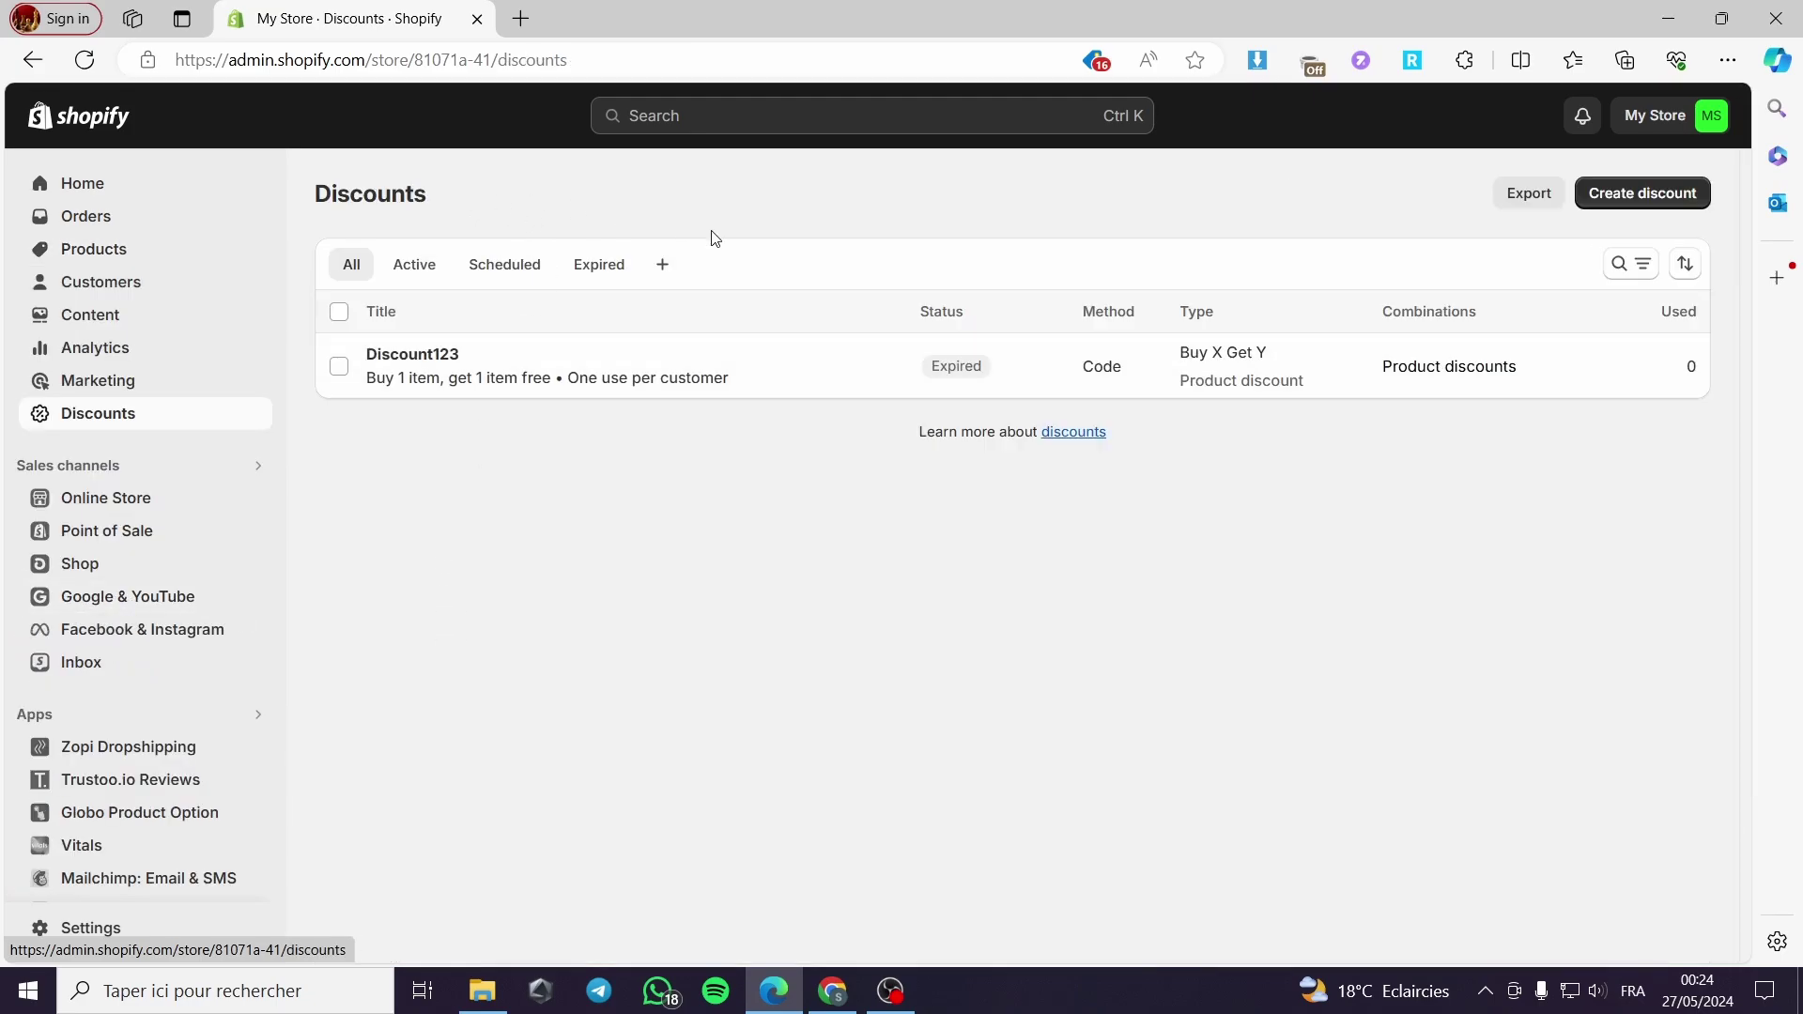
pyautogui.click(1642, 193)
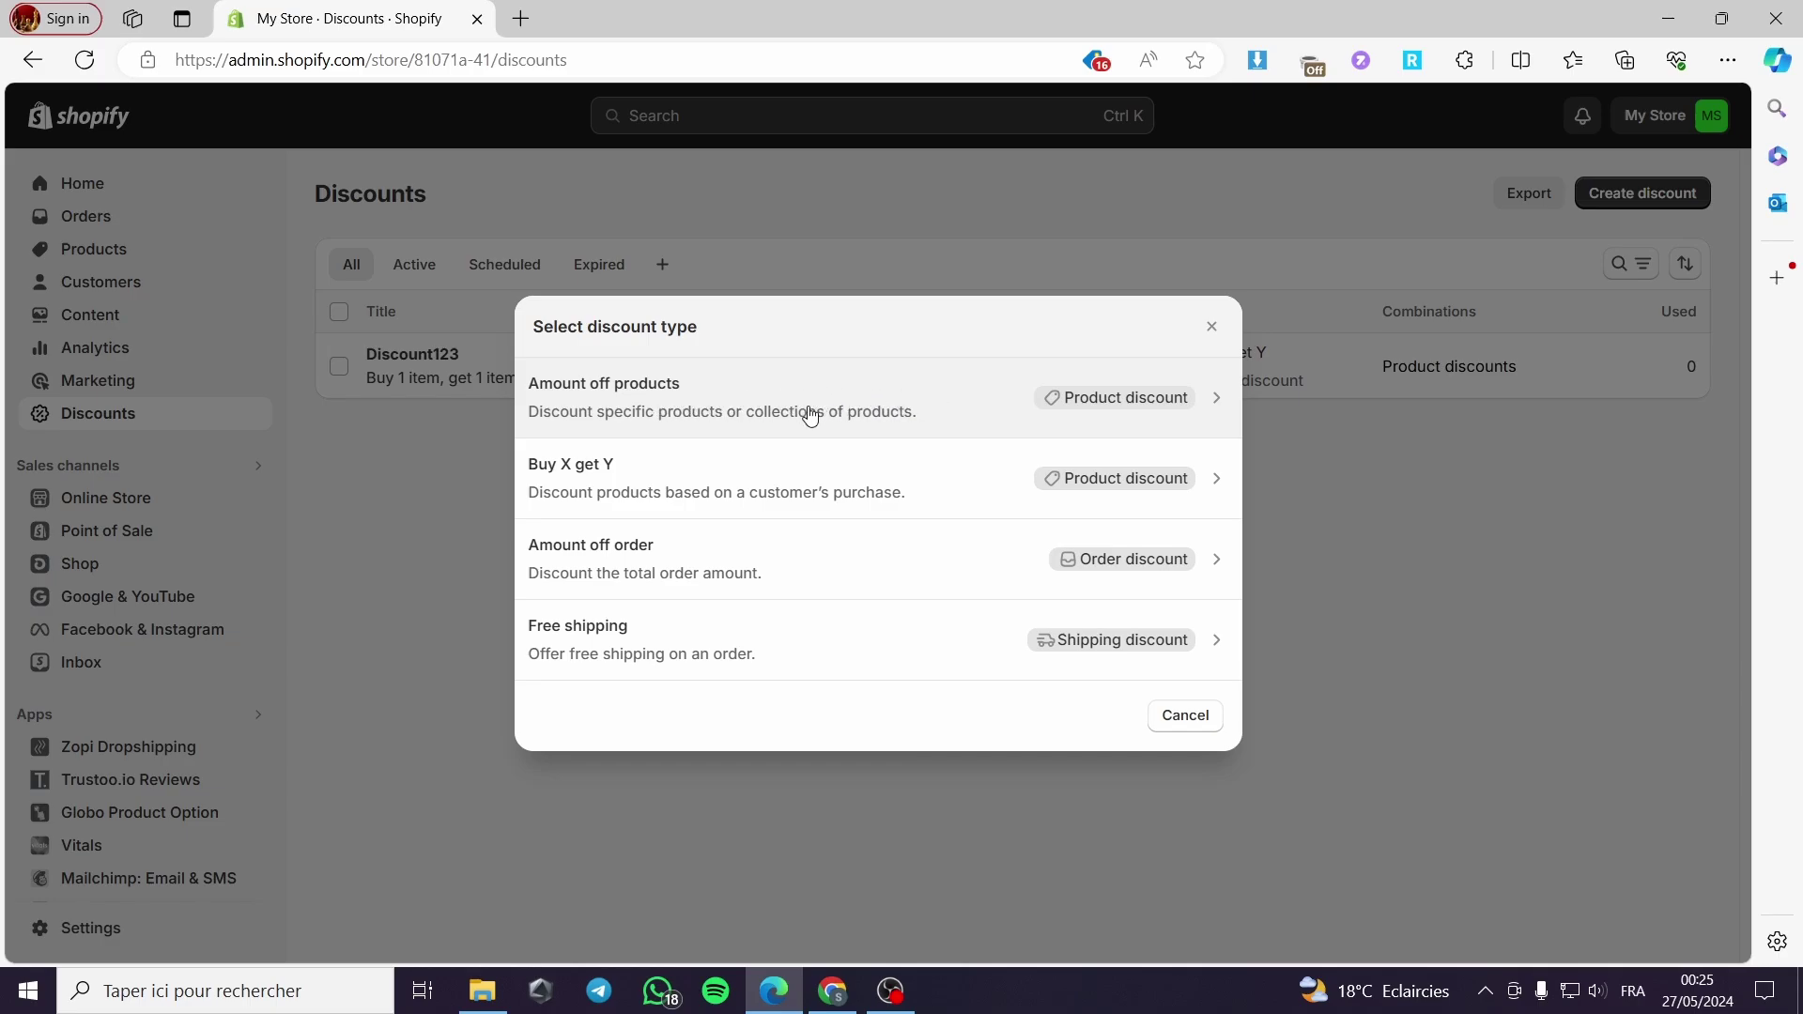
# Choose an Amount off products discount using the Discount code method.
pyautogui.click(763, 406)
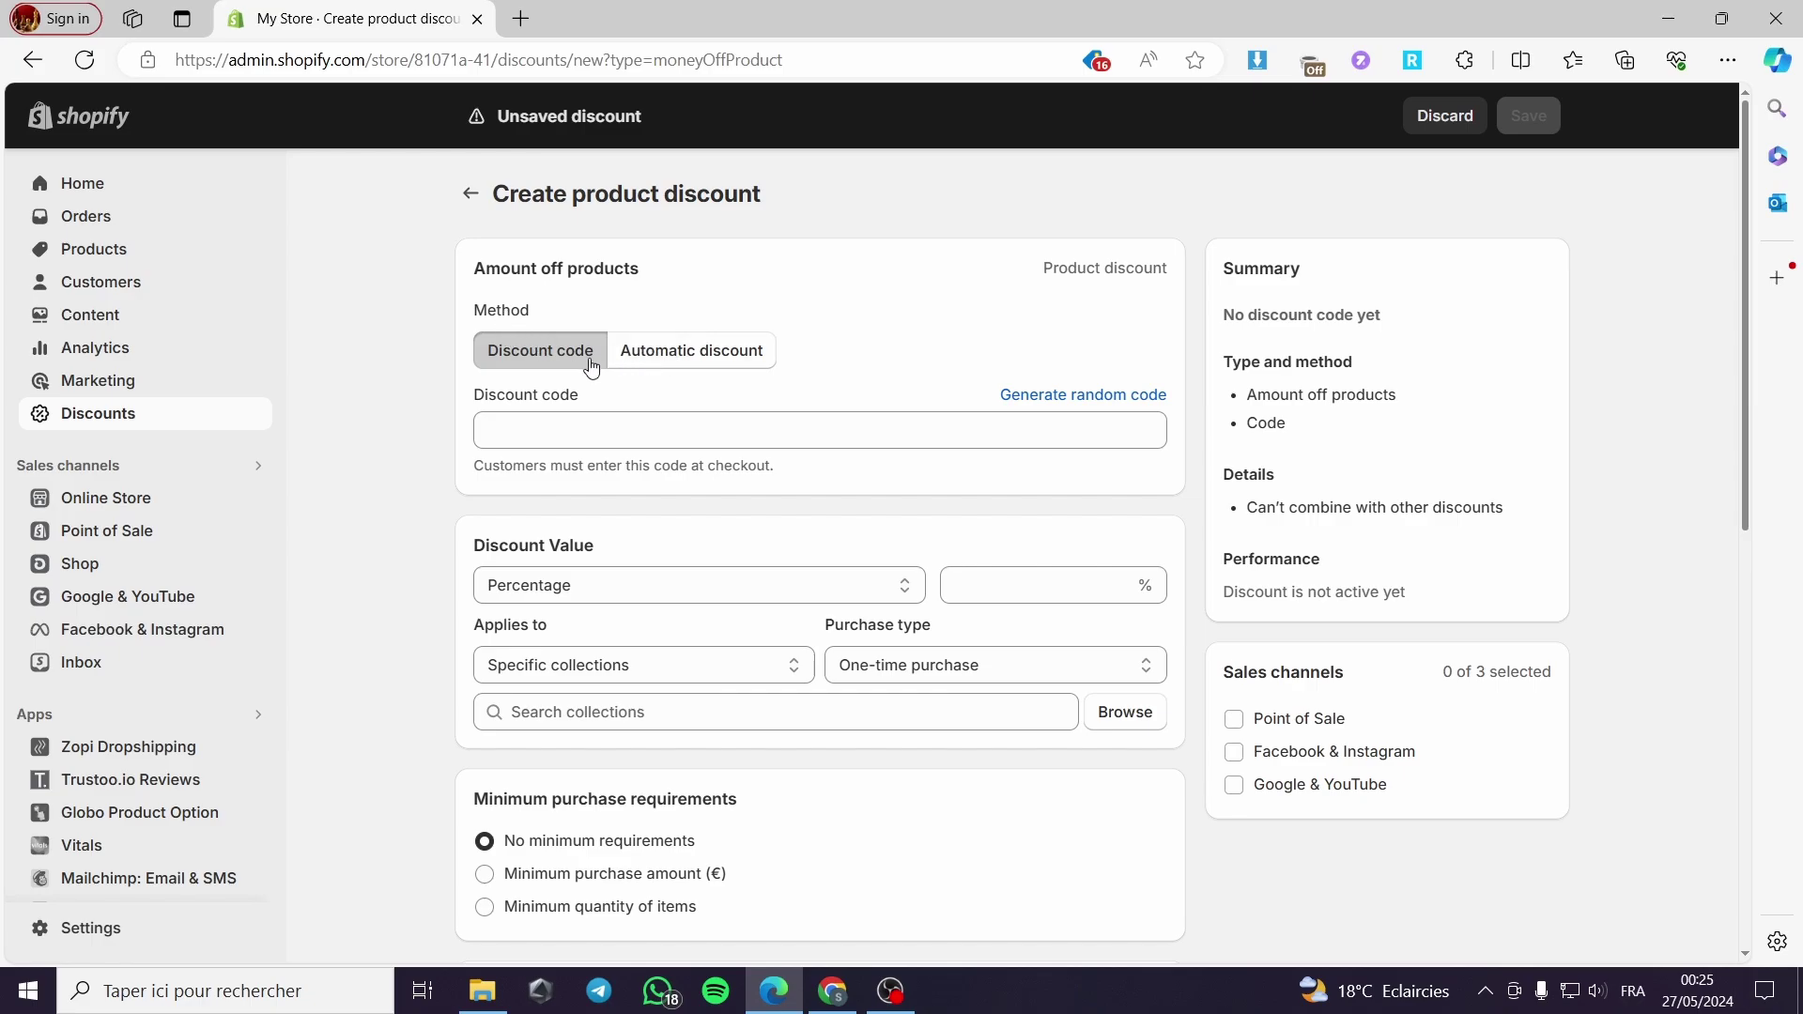
pyautogui.click(733, 363)
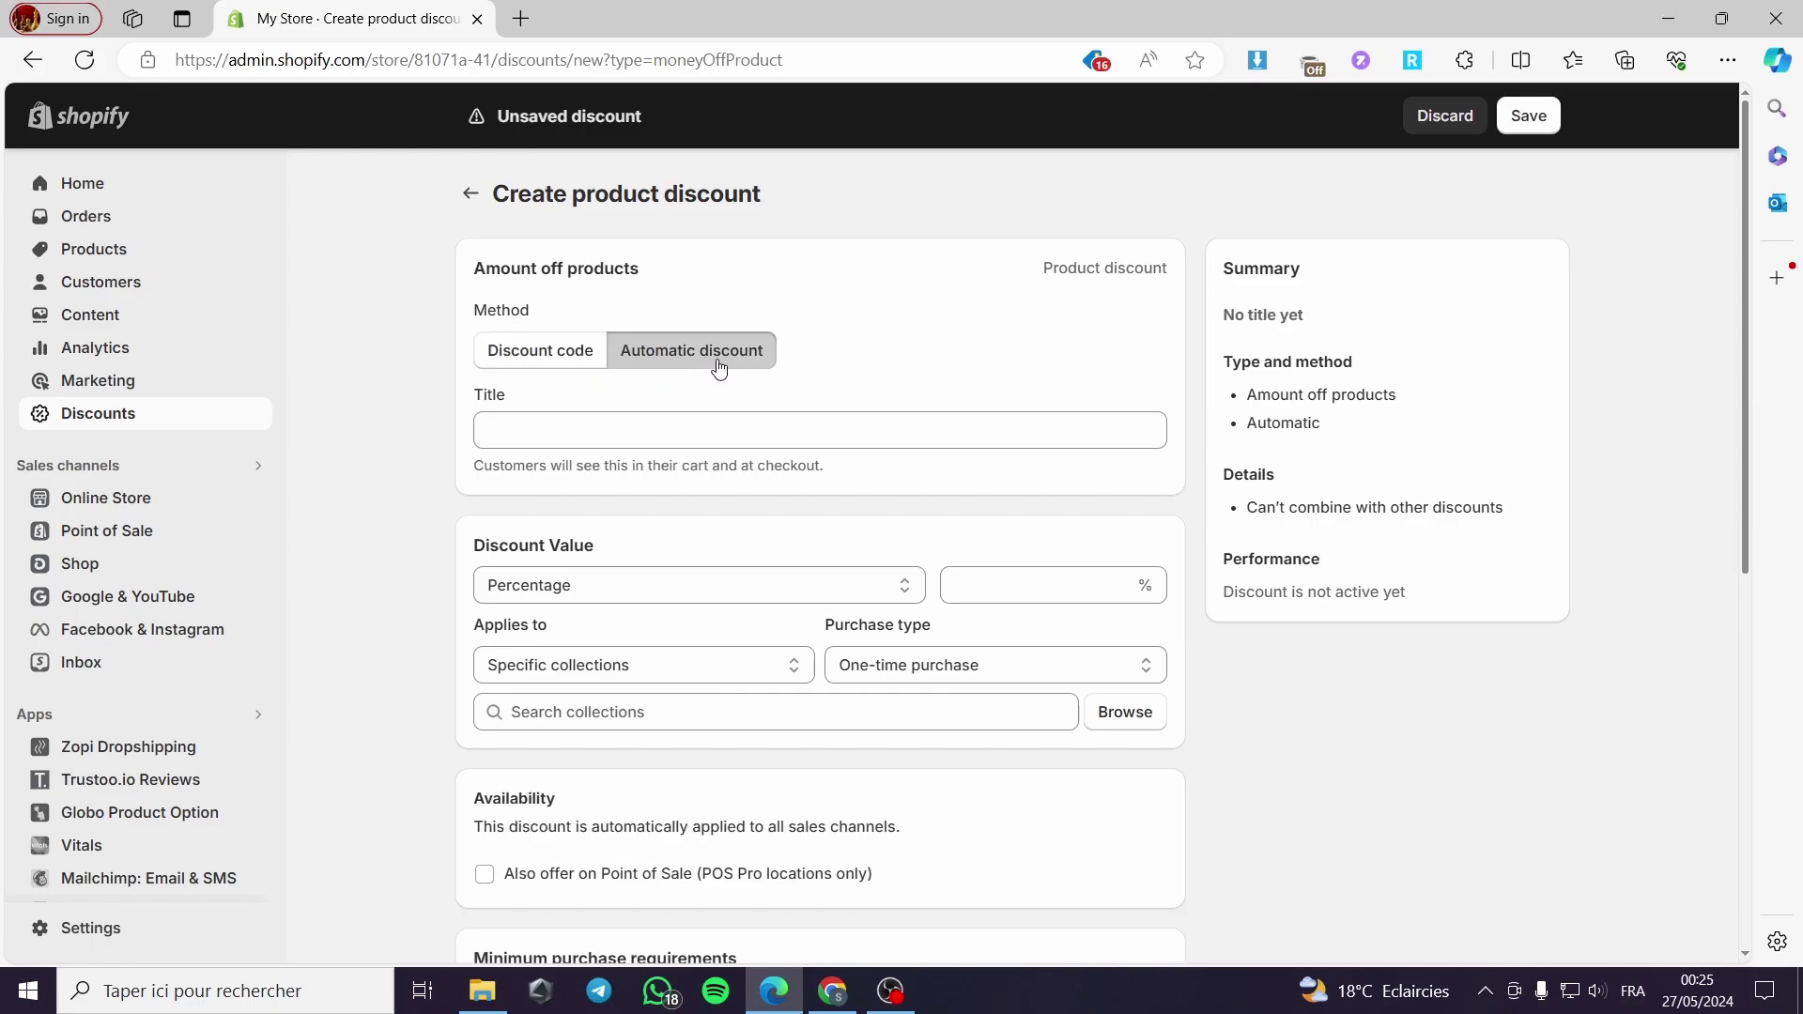
pyautogui.click(584, 355)
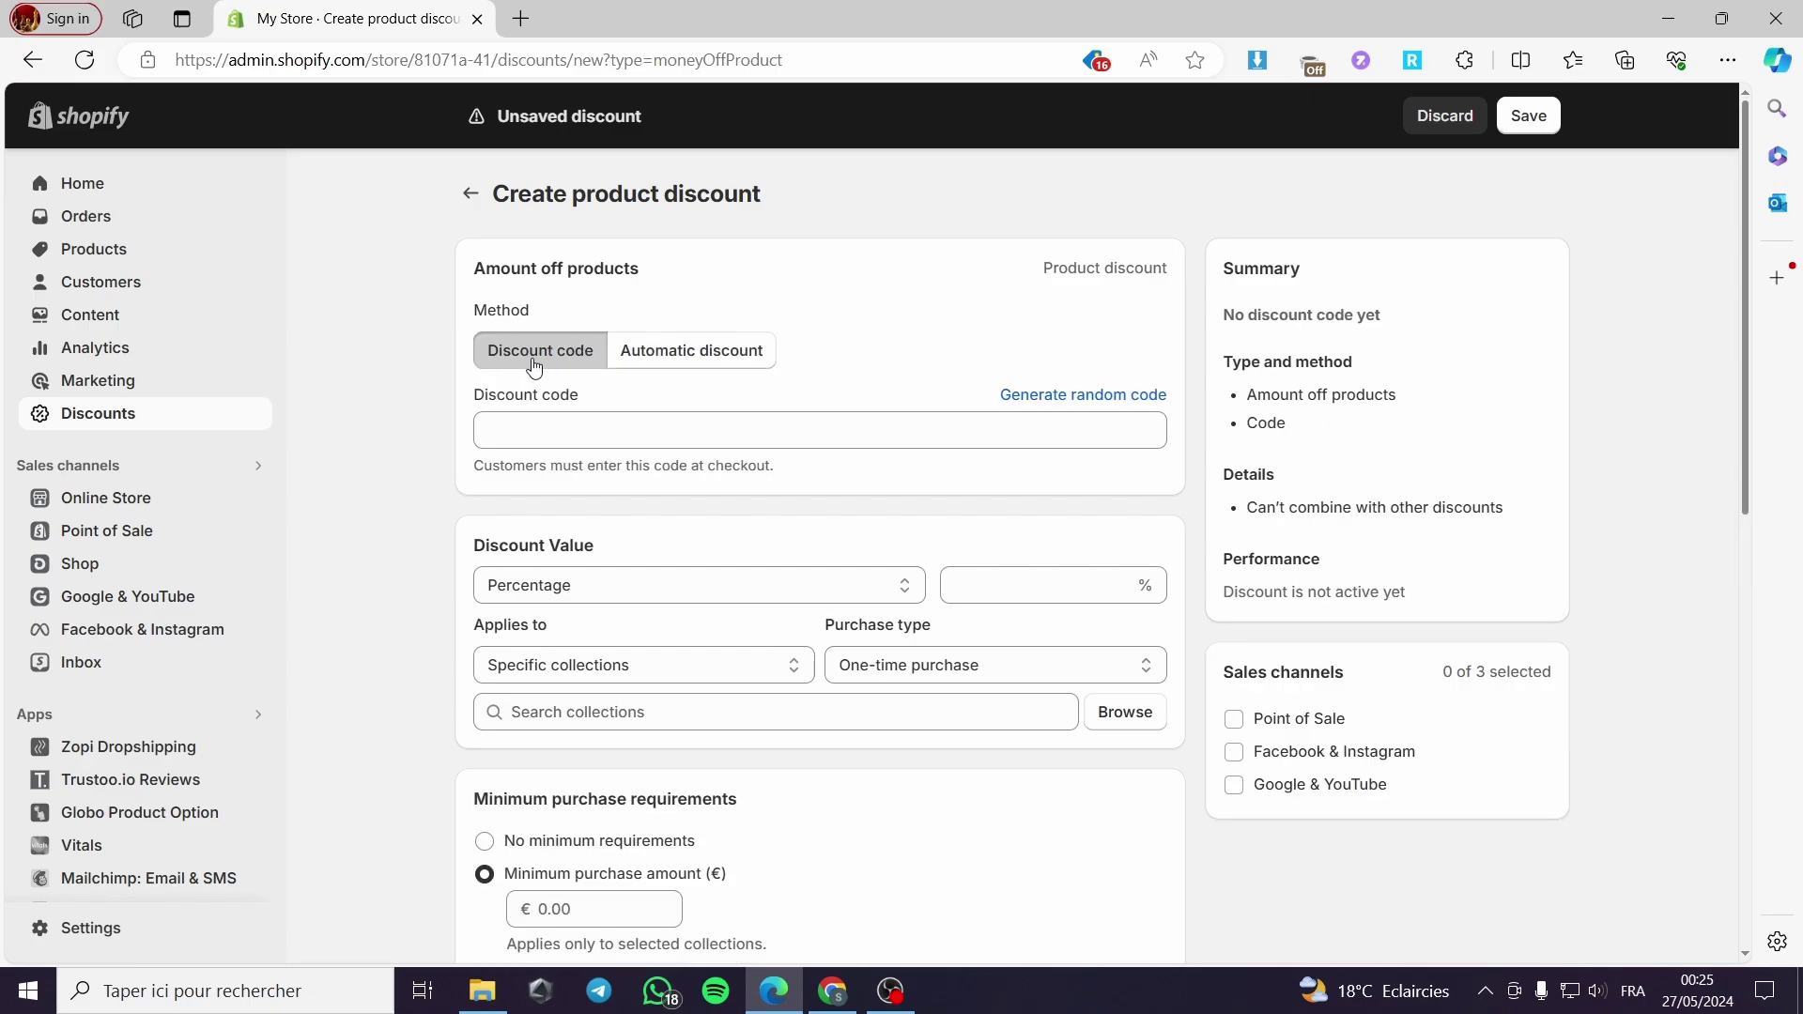
pyautogui.scroll(-2, 458, 425)
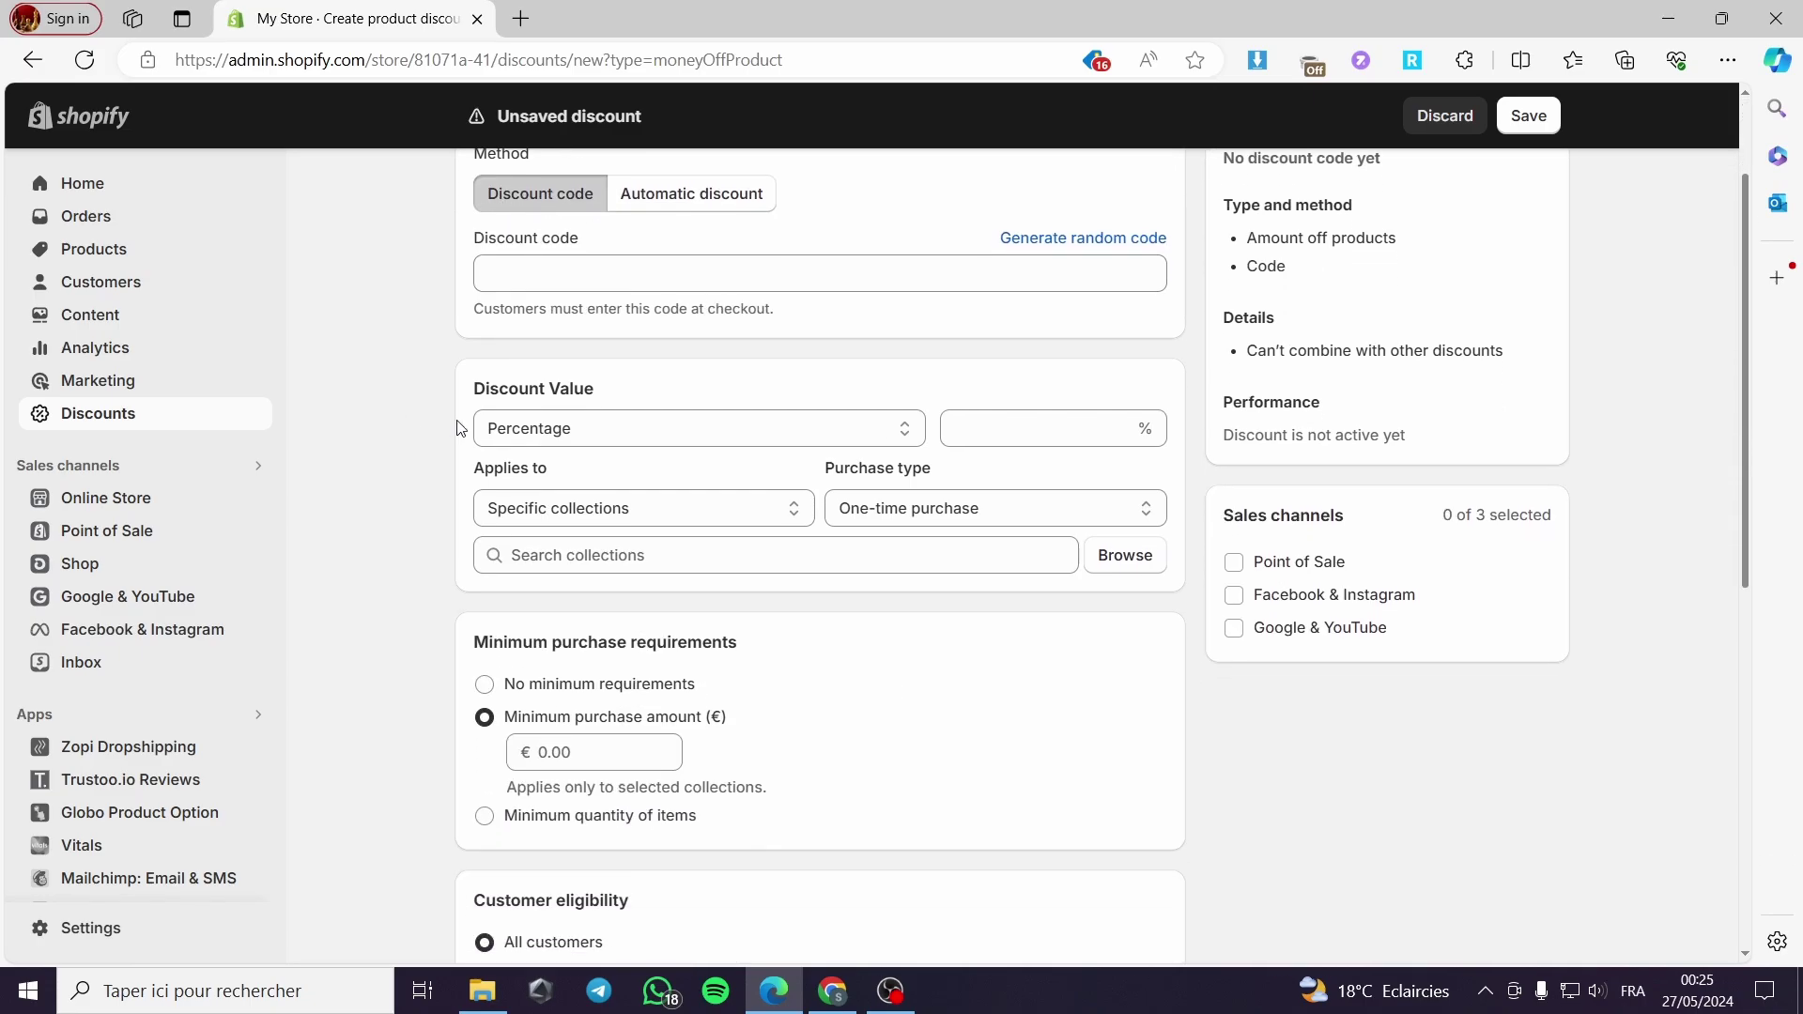
pyautogui.scroll(-1, 564, 376)
pyautogui.scroll(2, 576, 358)
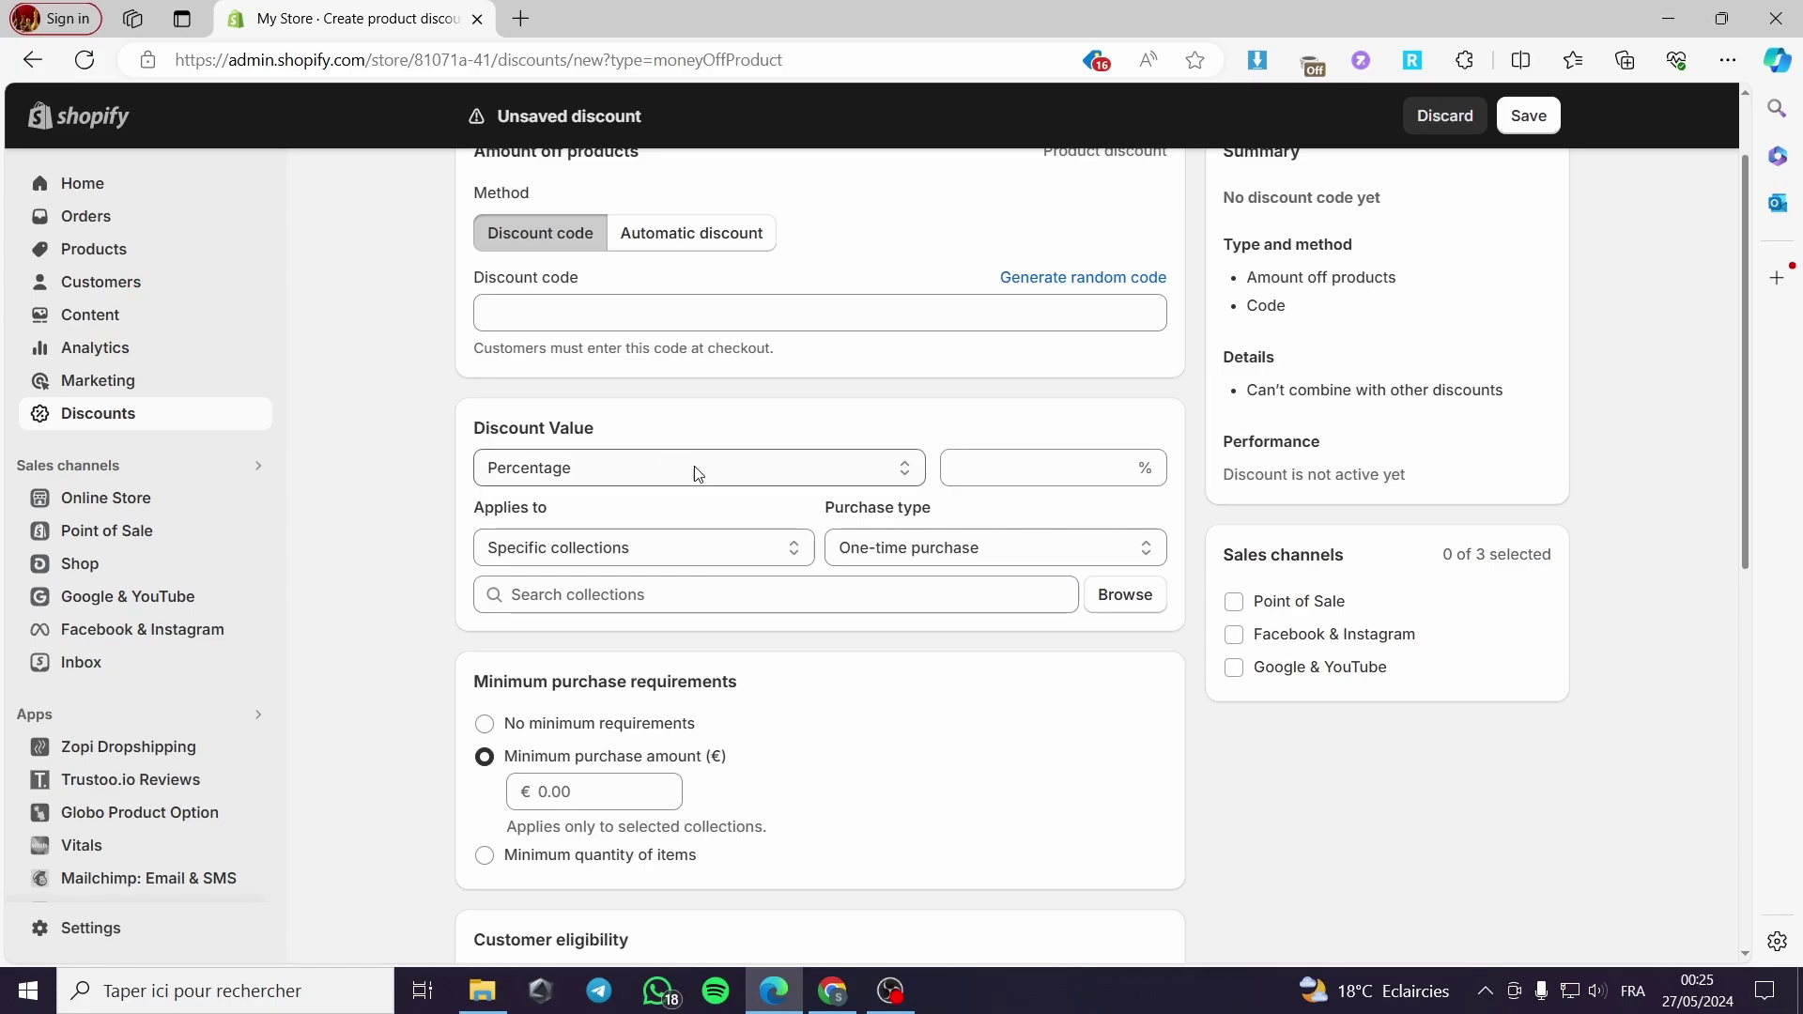
# Keep Percentage as the value type and apply it to specific products.
pyautogui.click(698, 473)
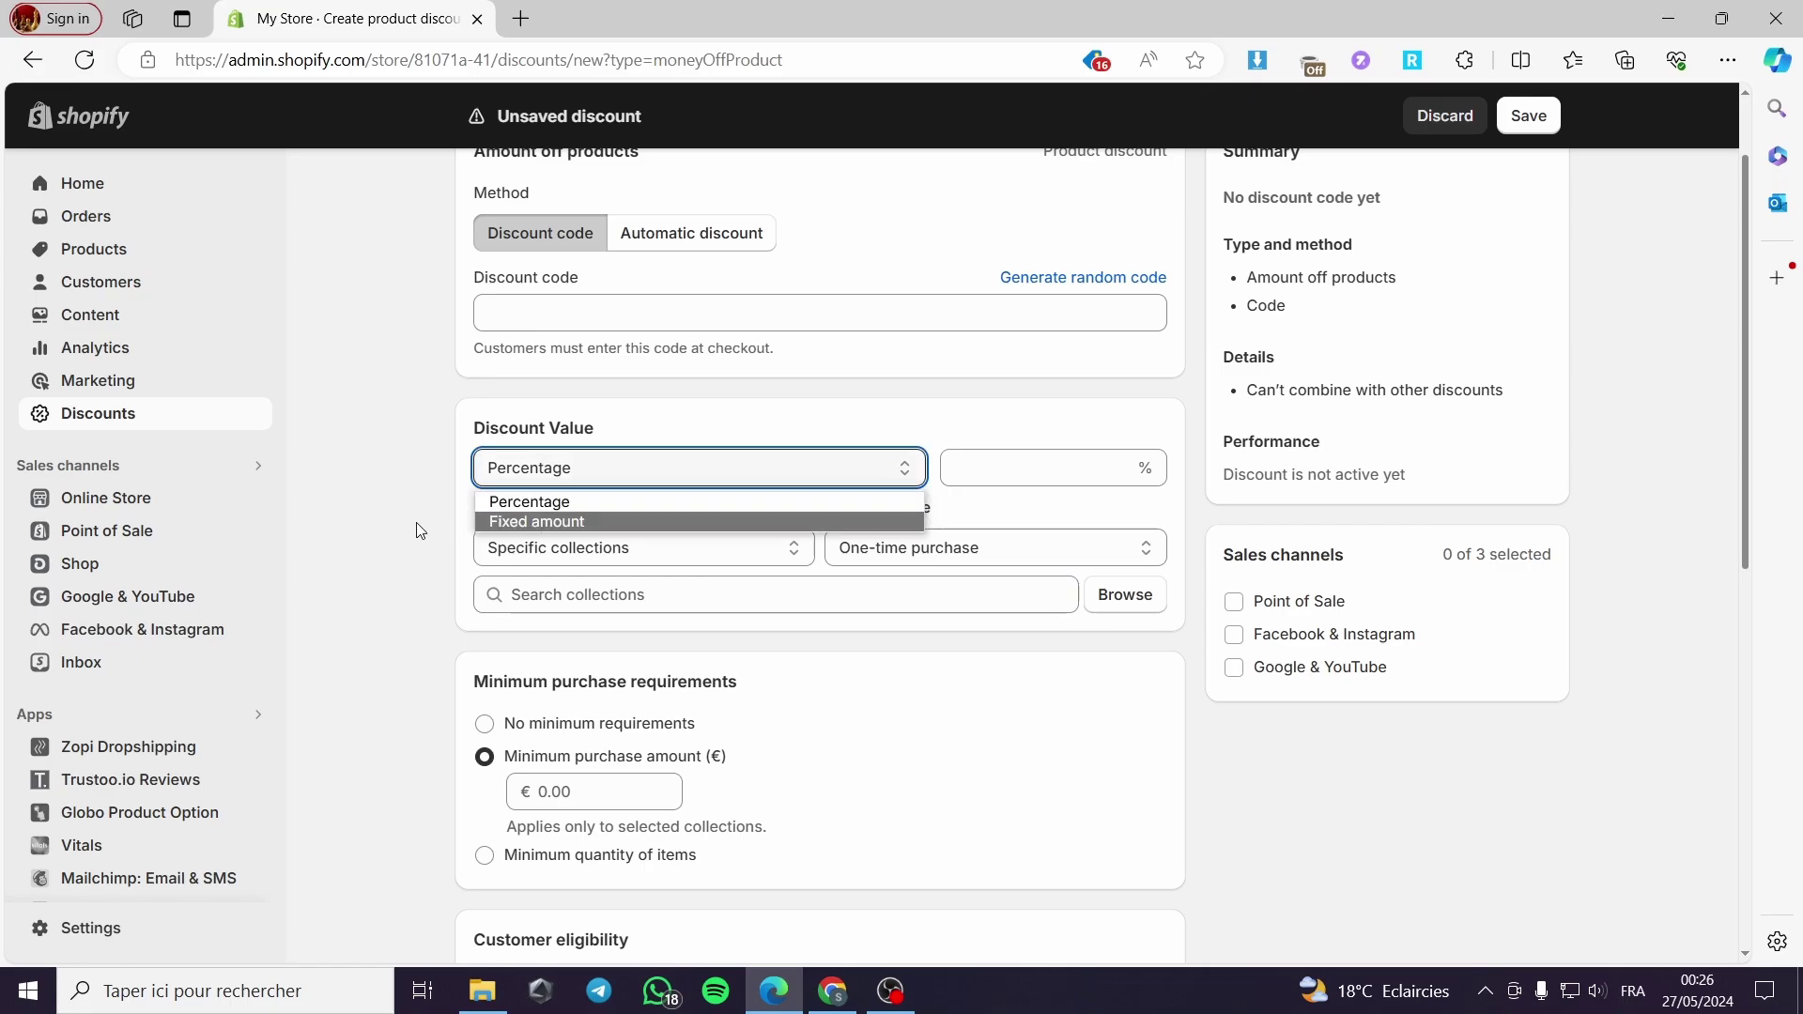
pyautogui.click(592, 533)
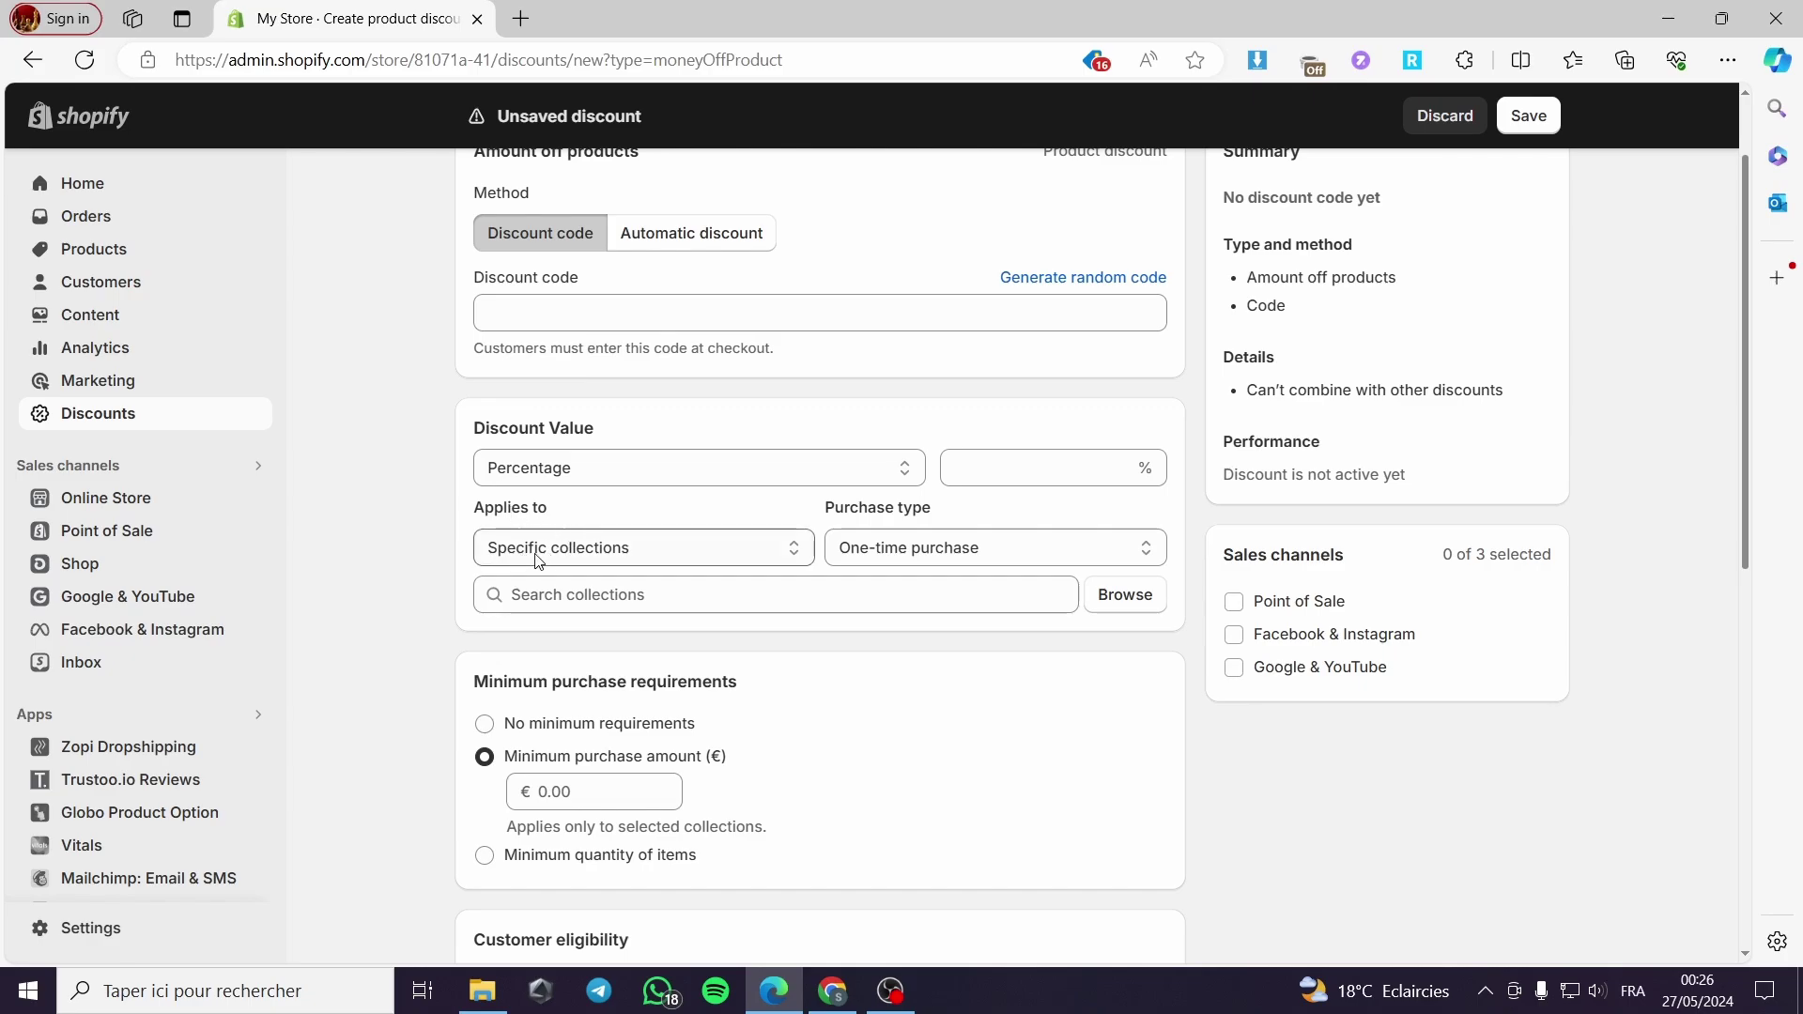
pyautogui.click(654, 554)
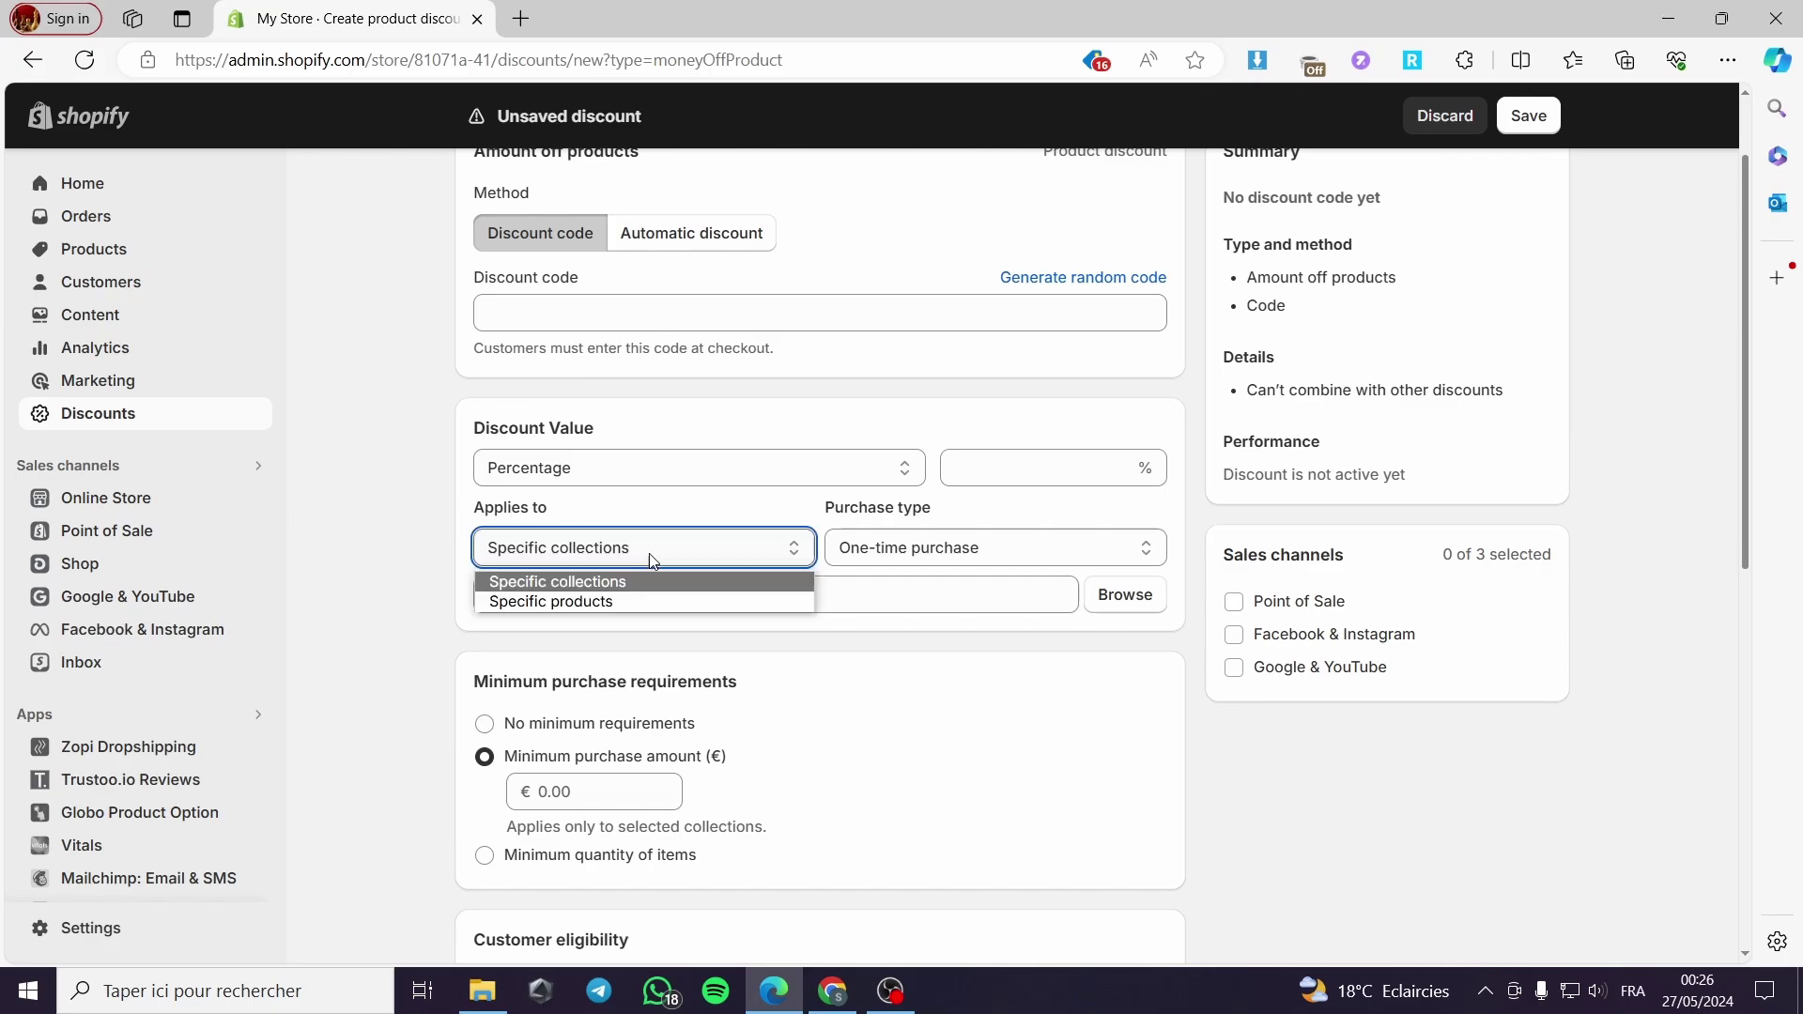
pyautogui.click(519, 601)
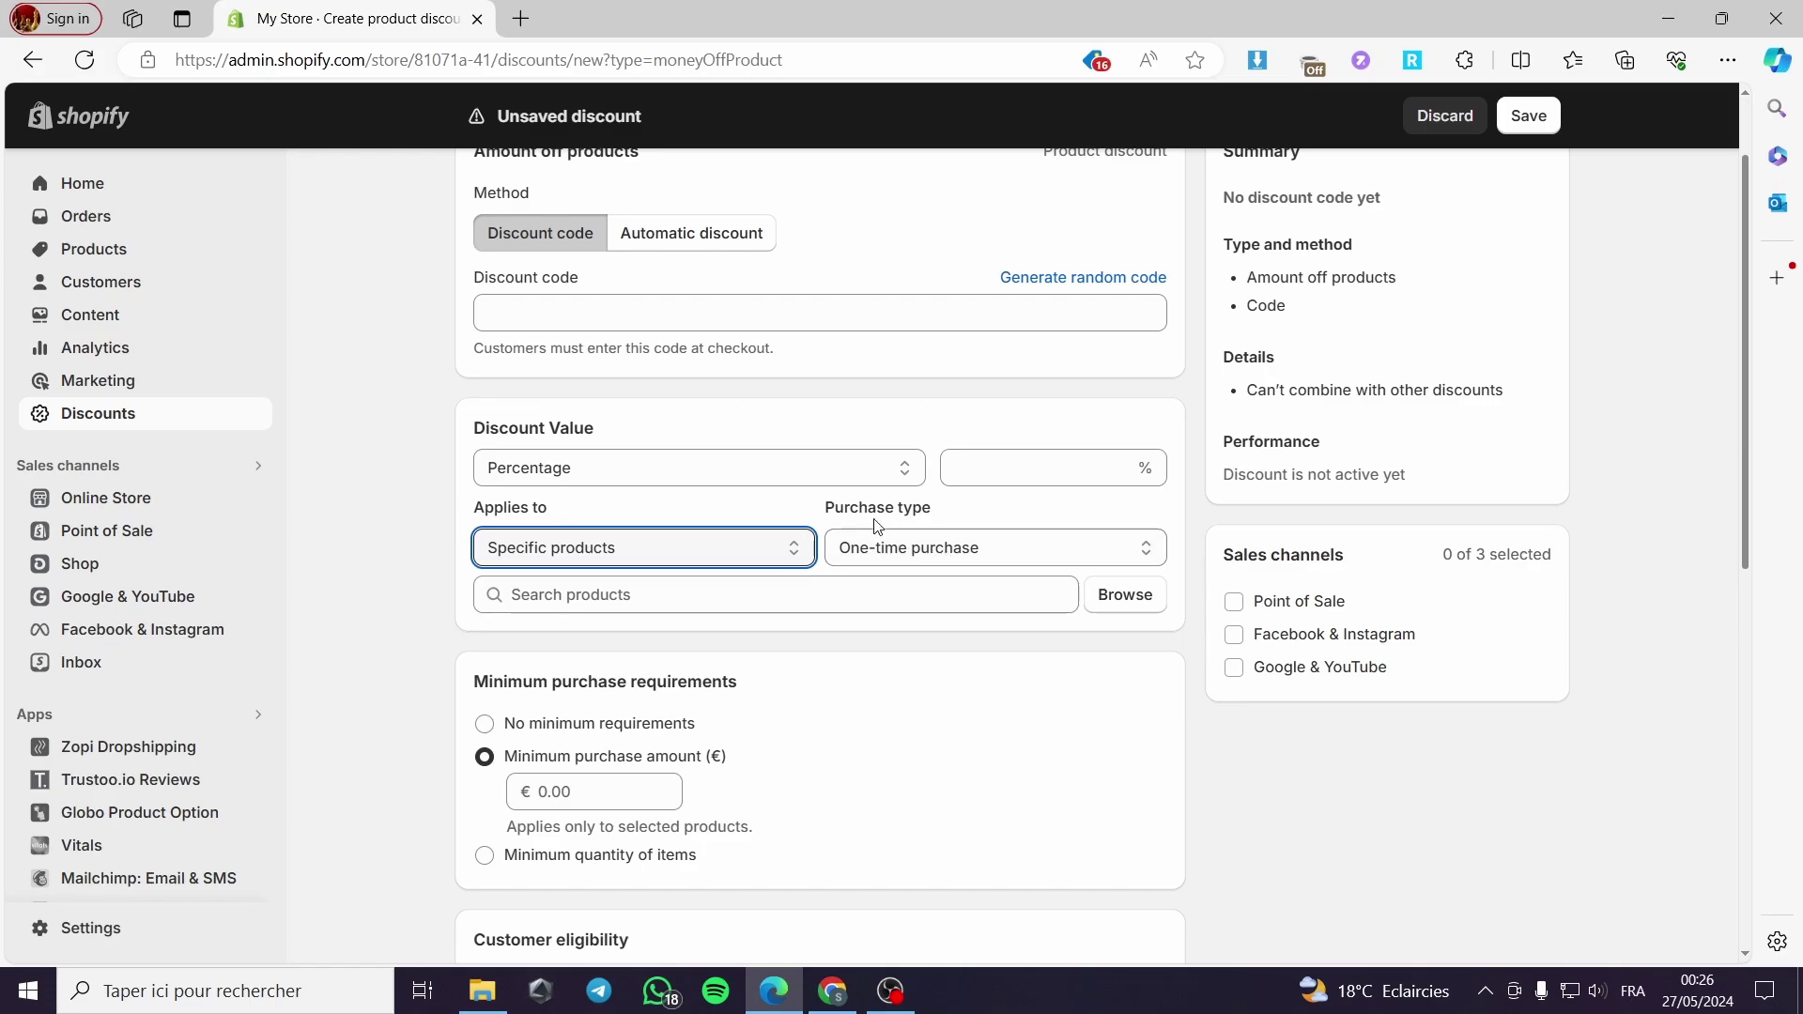
pyautogui.click(668, 605)
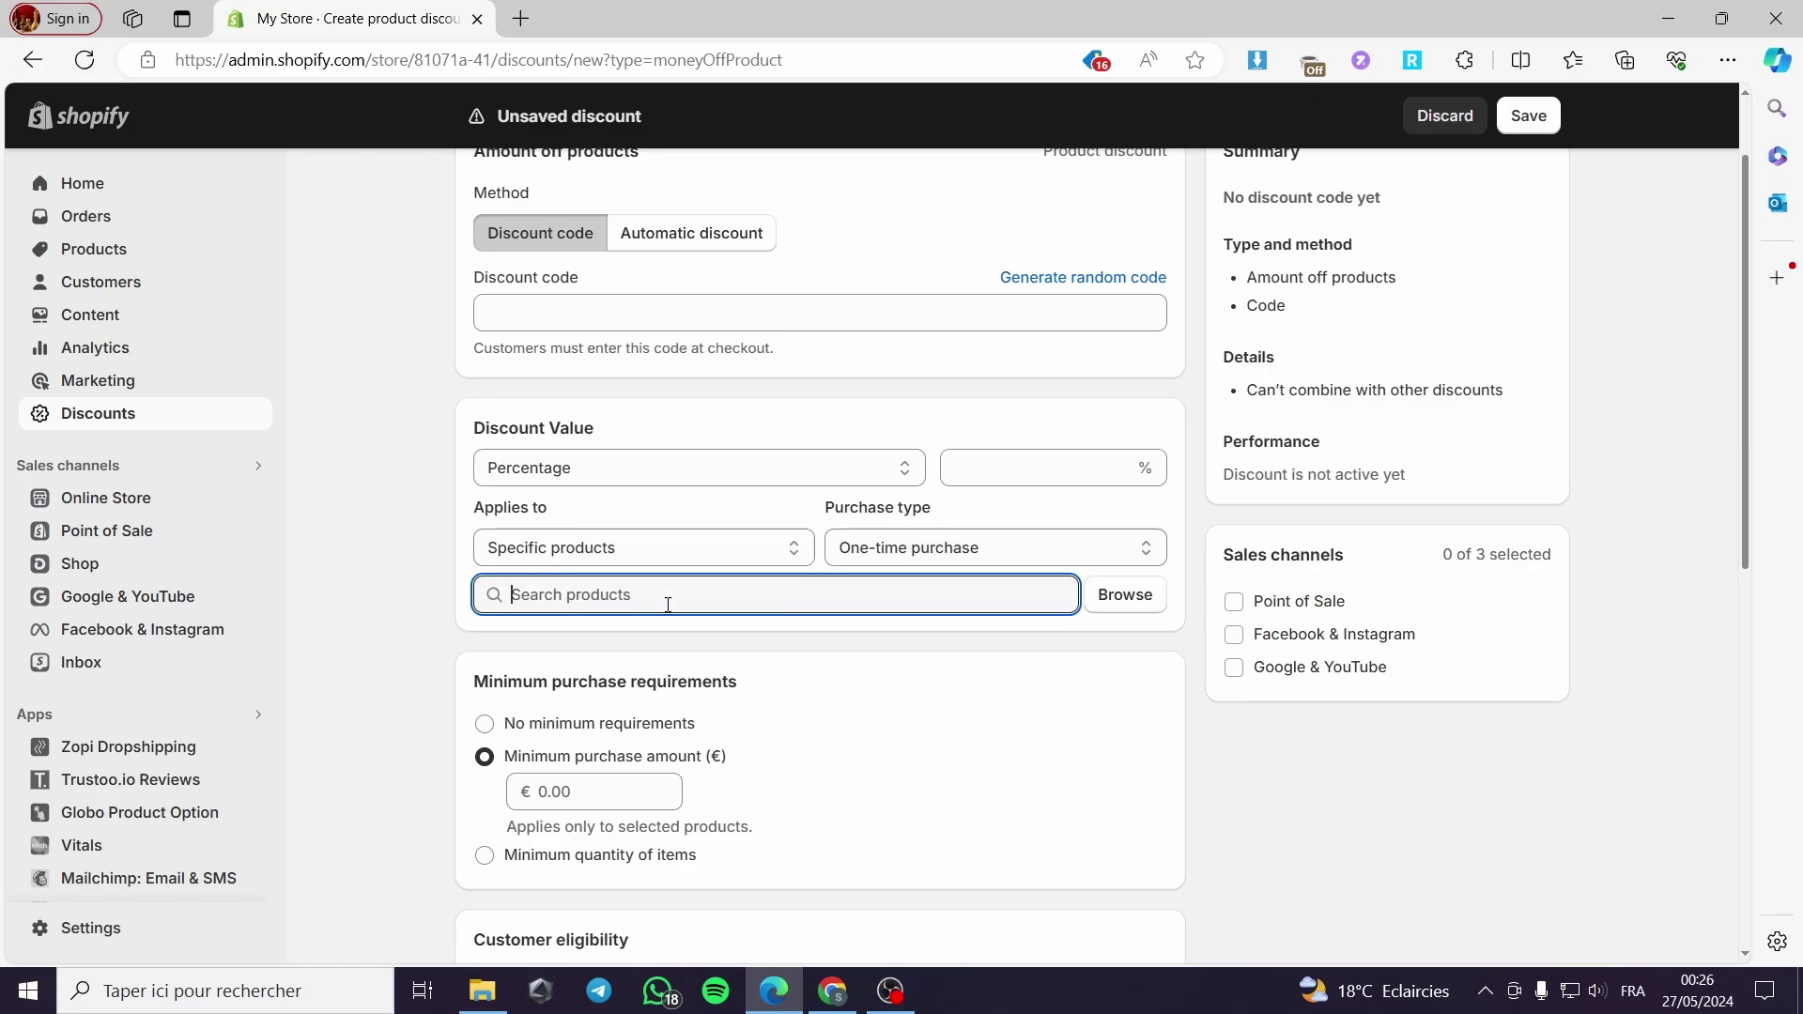
# Add the Sweater Weather Staple: jackie and sweater 2 products to the discount.
pyautogui.click(1118, 597)
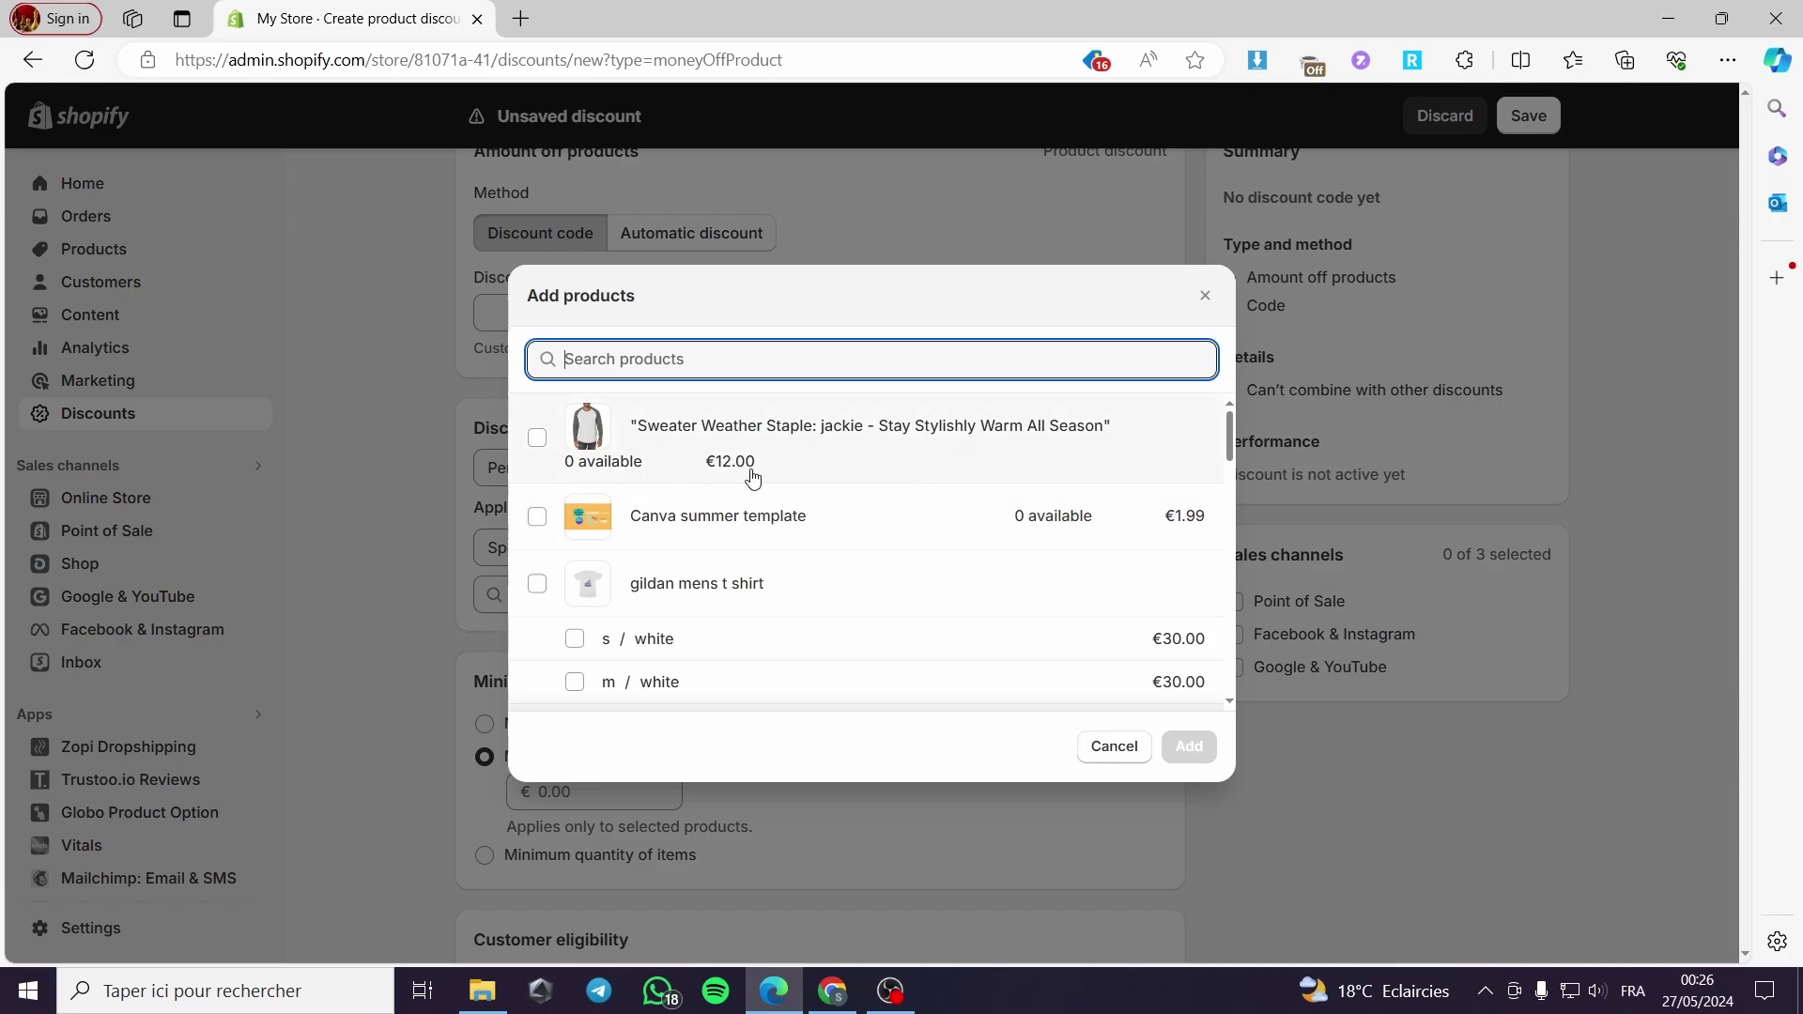
pyautogui.scroll(-1, 695, 451)
pyautogui.scroll(1, 610, 449)
pyautogui.click(537, 438)
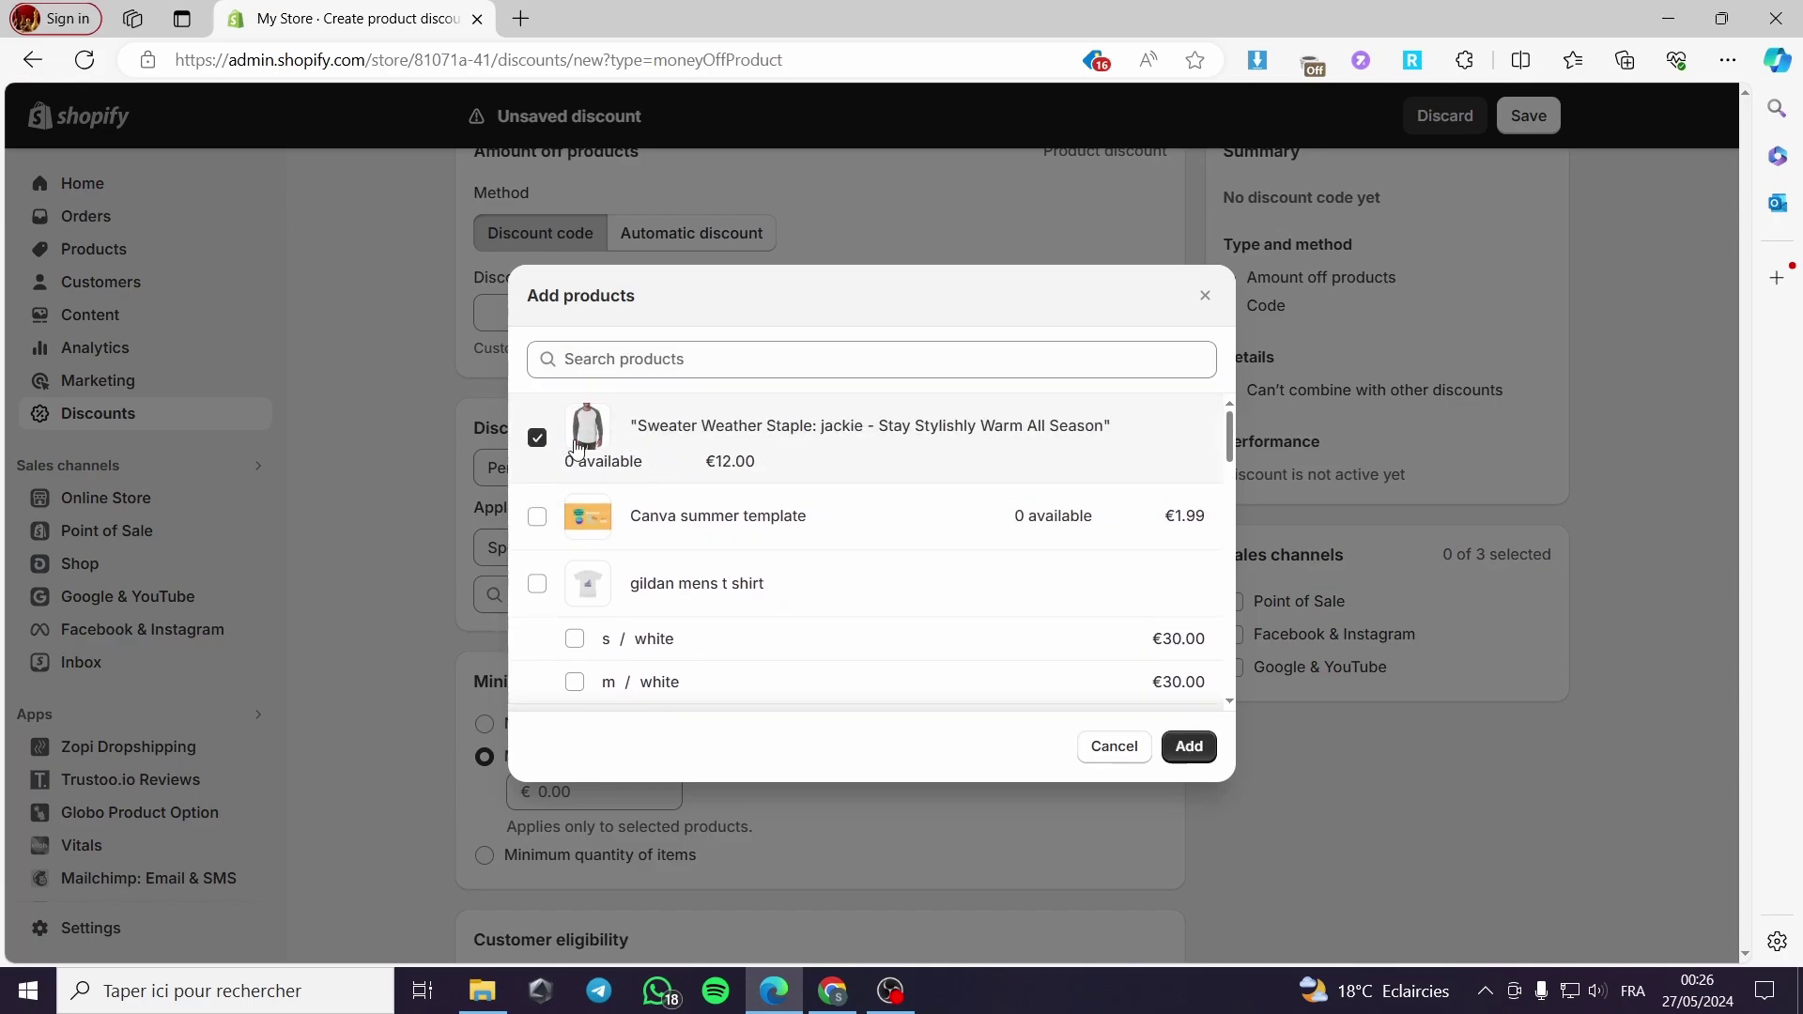
pyautogui.scroll(-10, 747, 471)
pyautogui.scroll(-5, 751, 474)
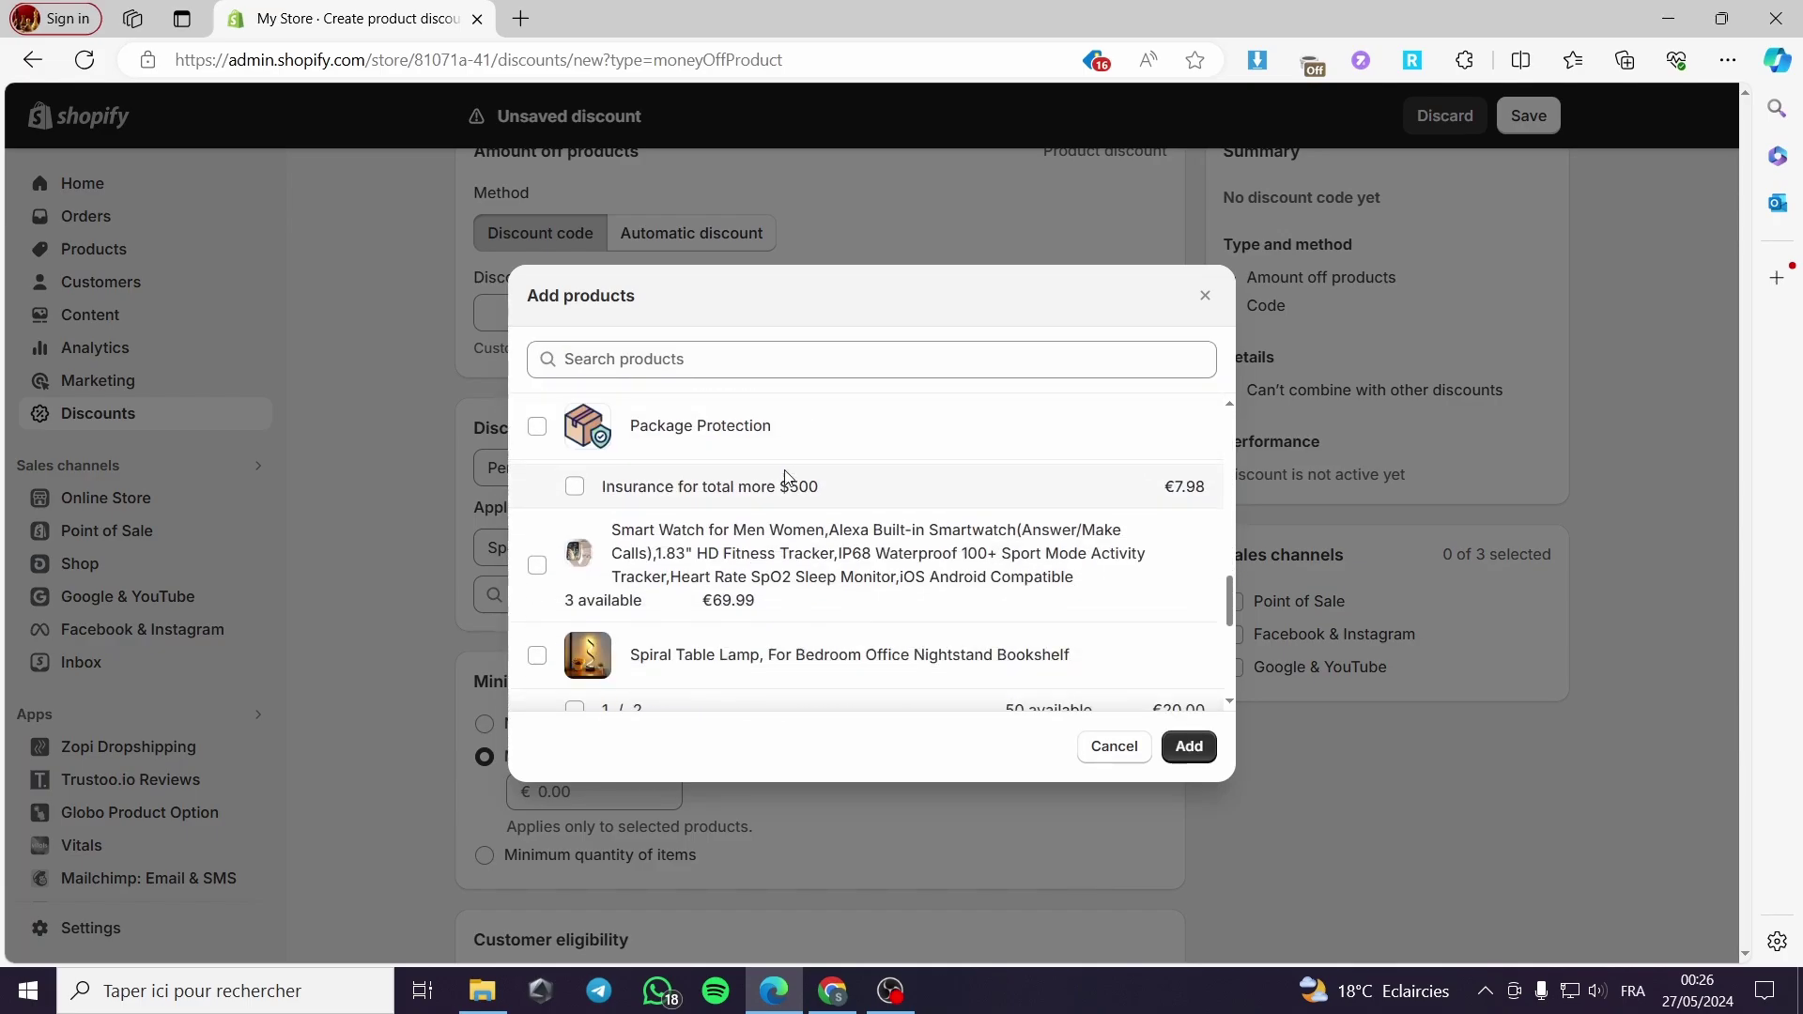
pyautogui.scroll(3, 789, 477)
pyautogui.scroll(-1, 792, 480)
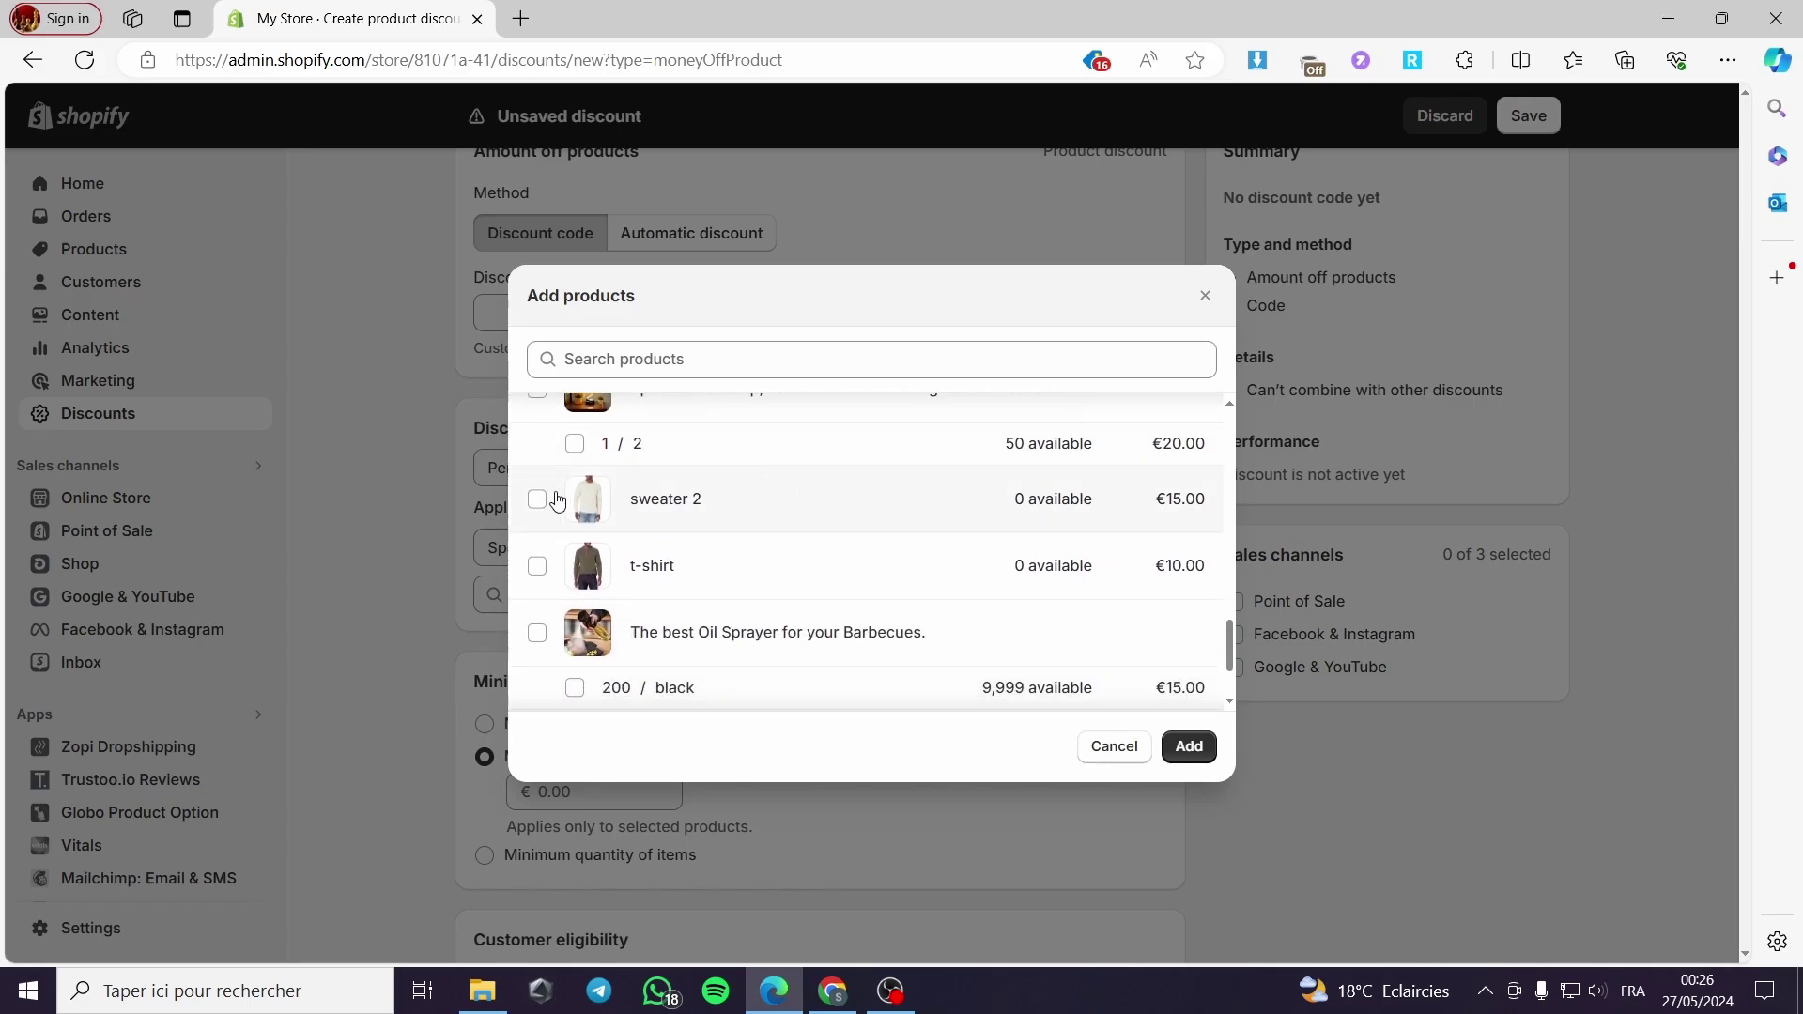
pyautogui.click(540, 504)
pyautogui.click(1189, 748)
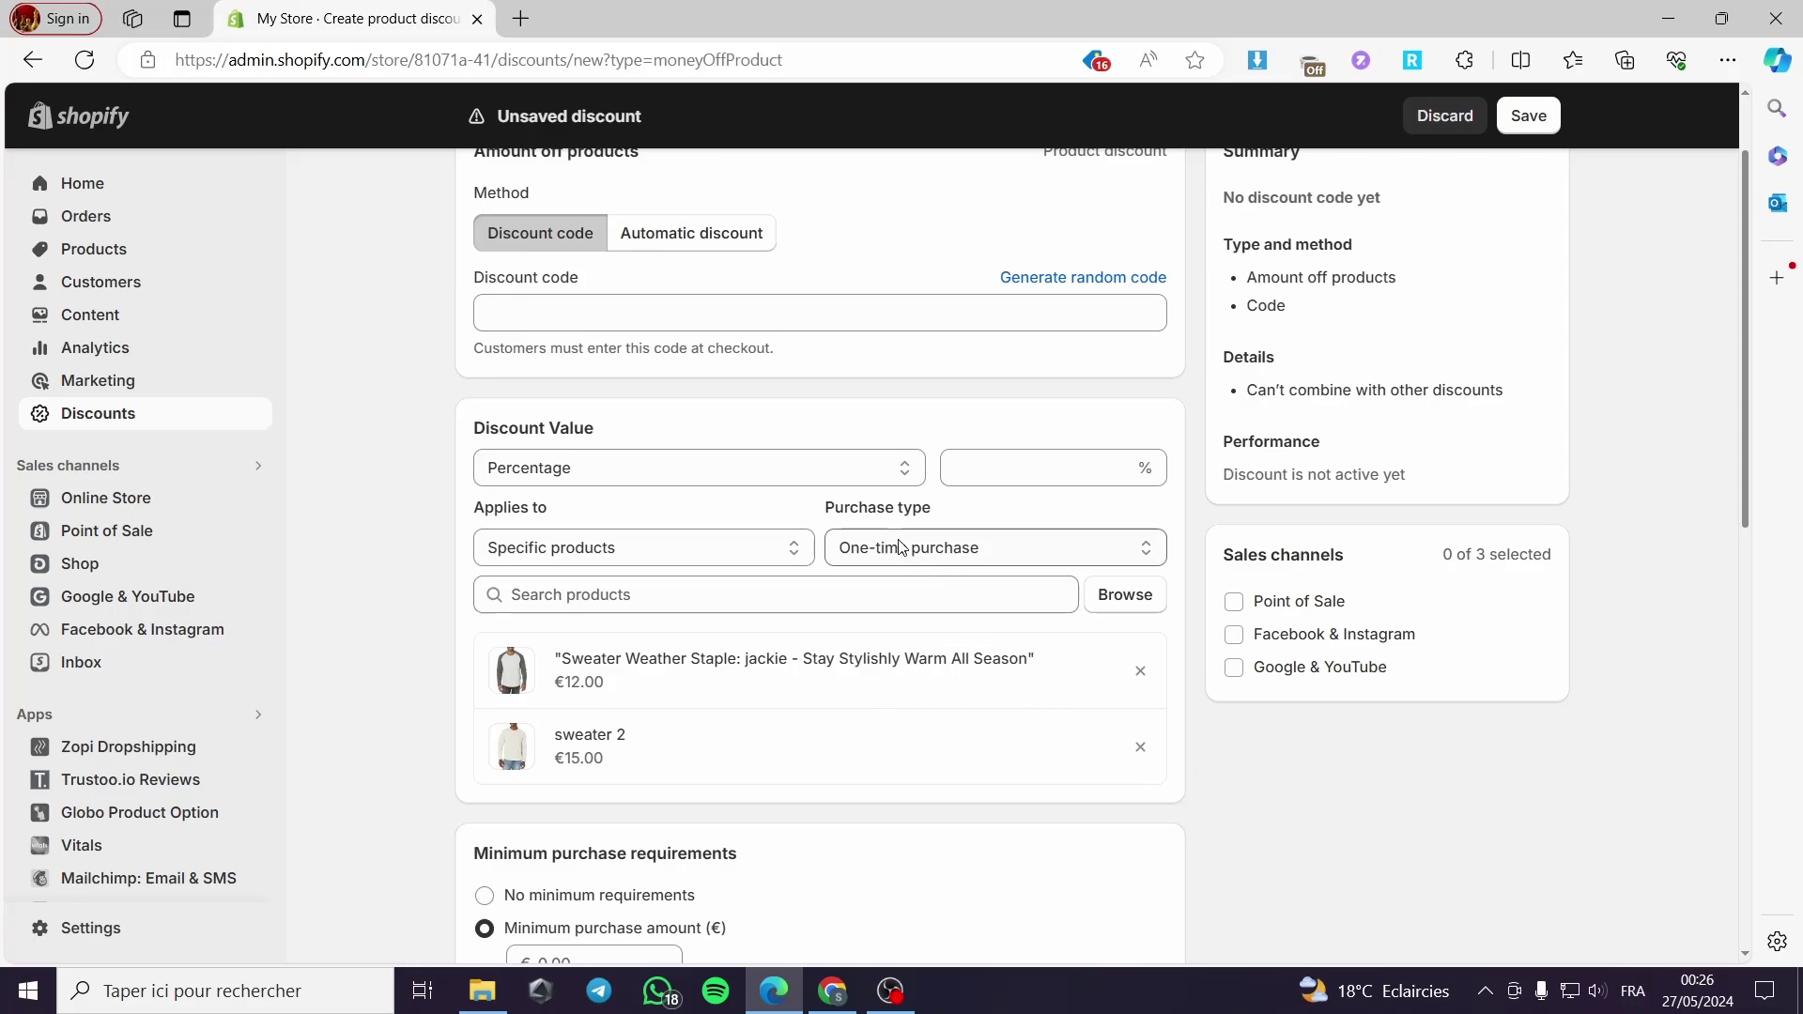
# Keep One-time purchase and set the discount value to 15 percent.
pyautogui.click(967, 556)
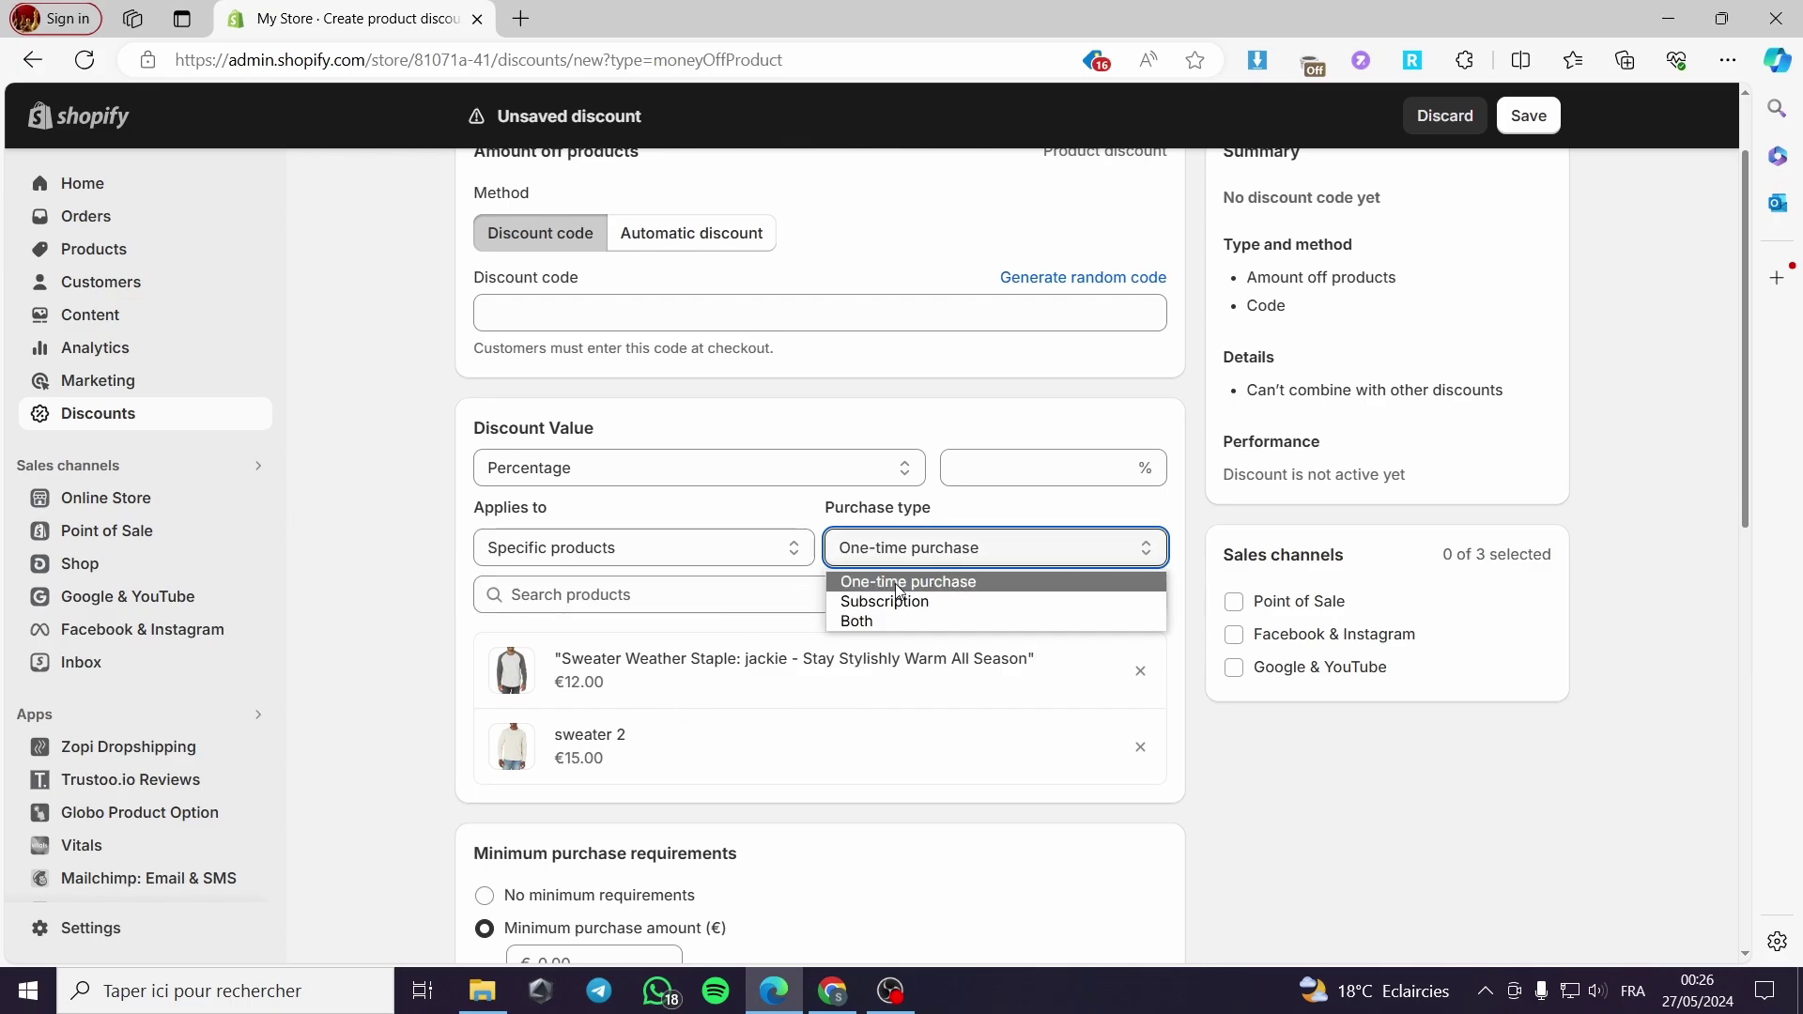
pyautogui.click(984, 582)
pyautogui.scroll(-1, 1015, 560)
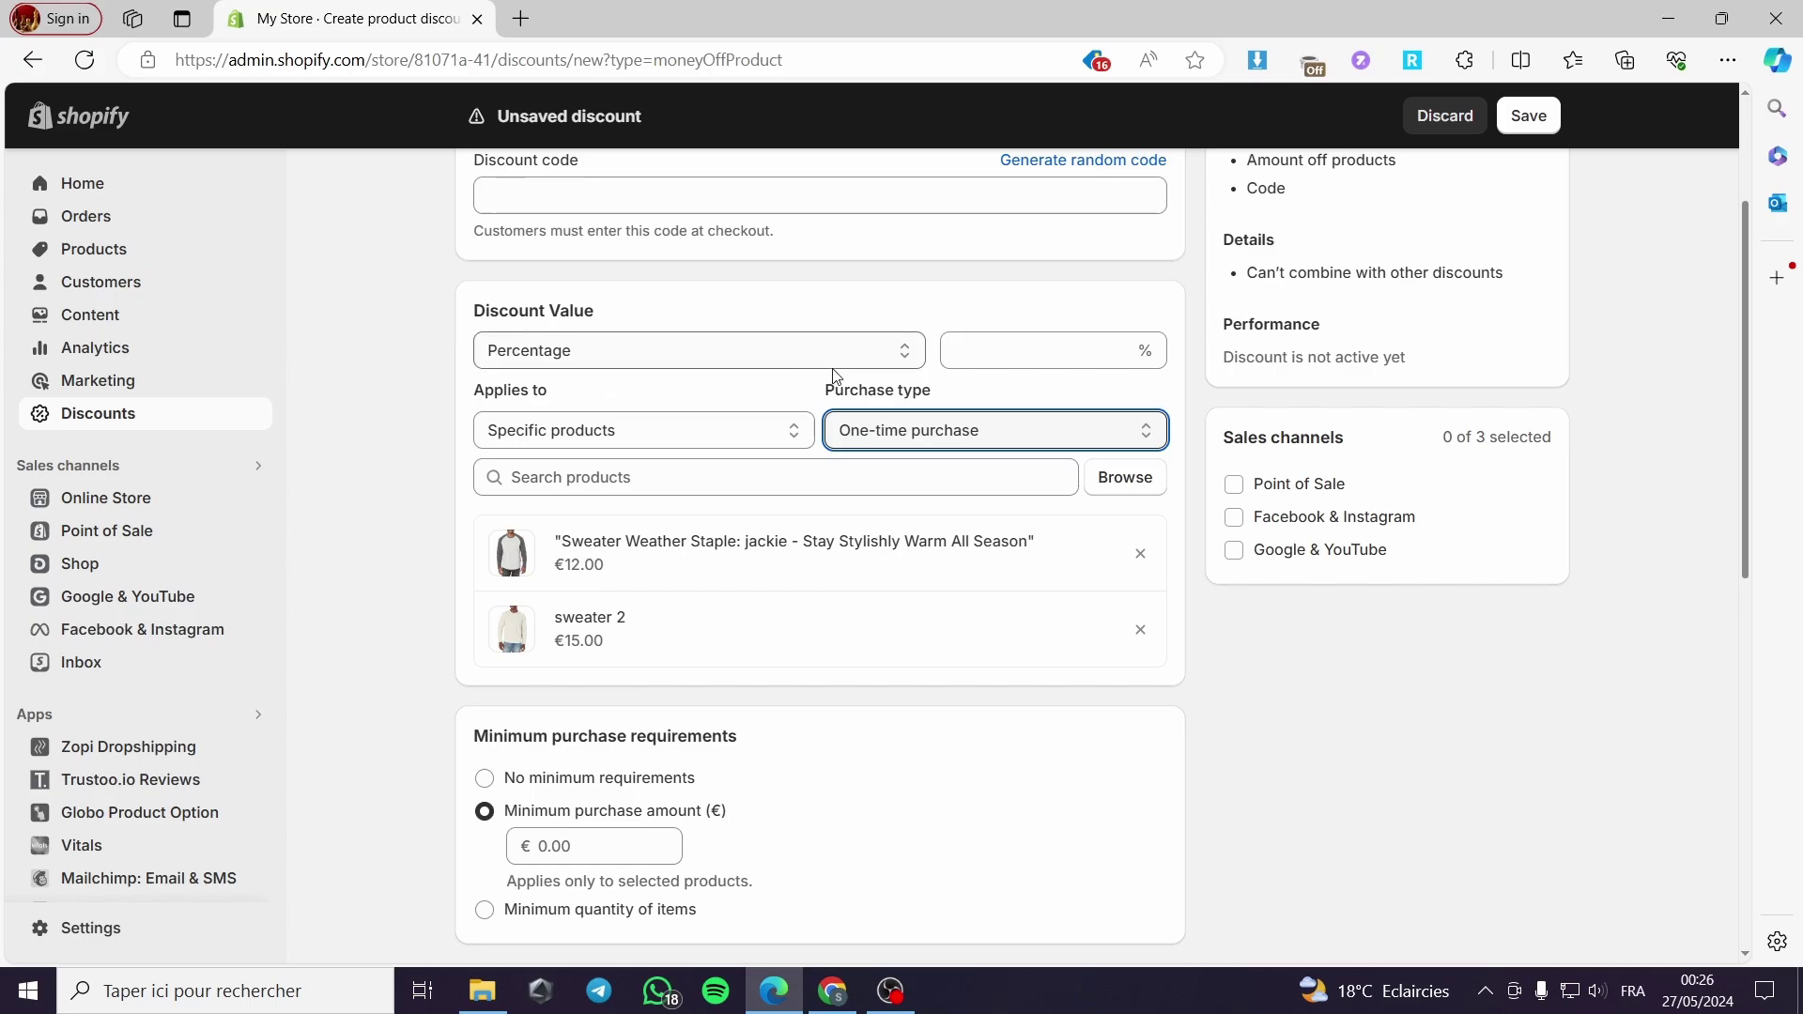
pyautogui.click(1021, 355)
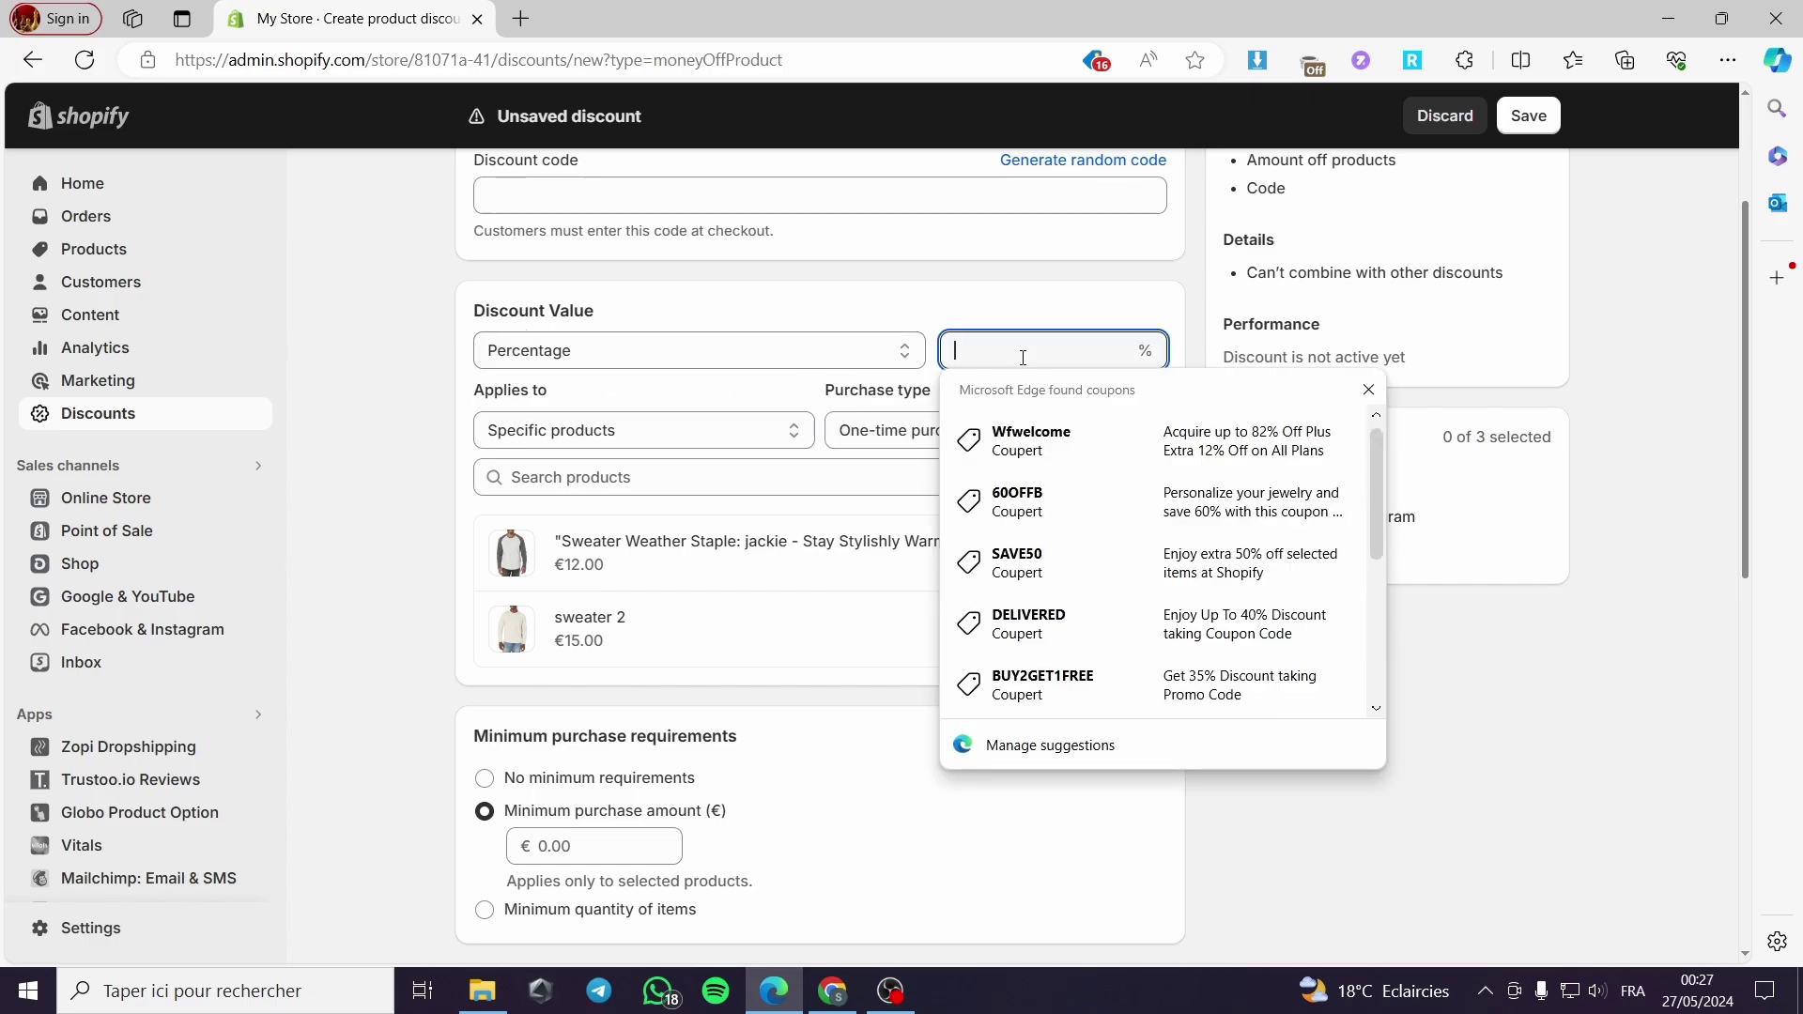
pyautogui.write('20')
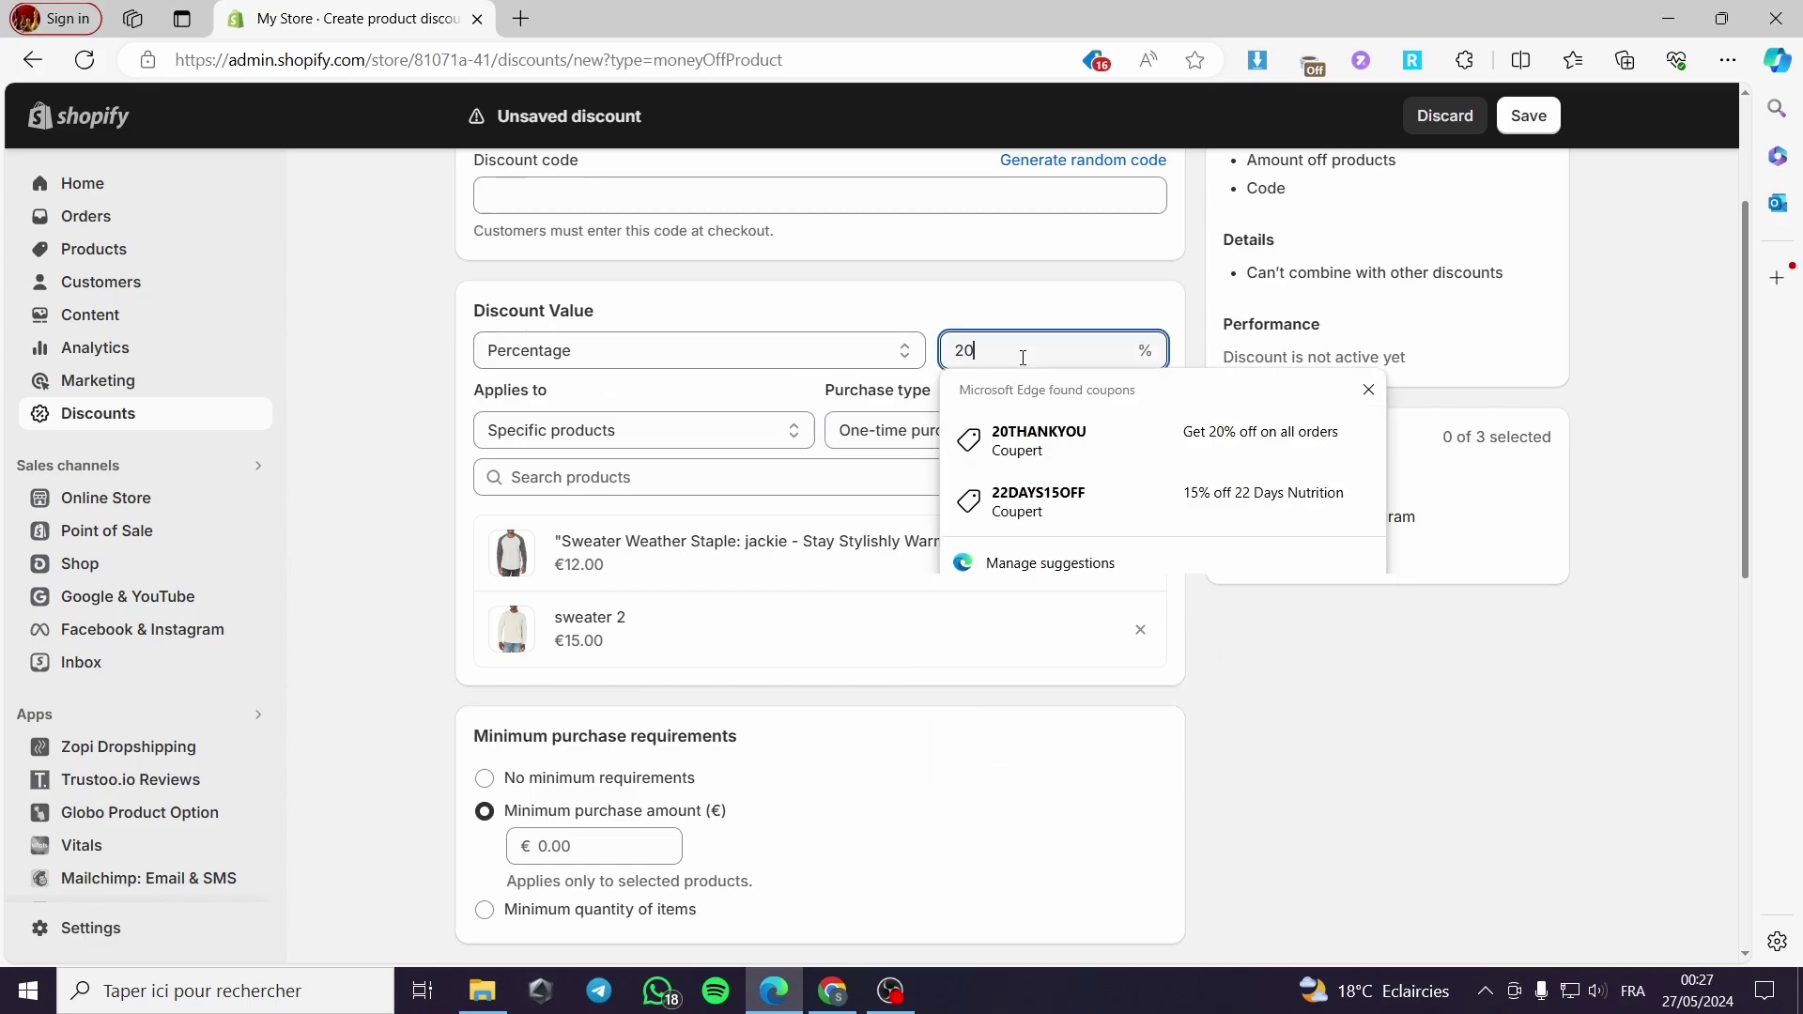
pyautogui.press('BackSpace')
pyautogui.press('BackSpace')
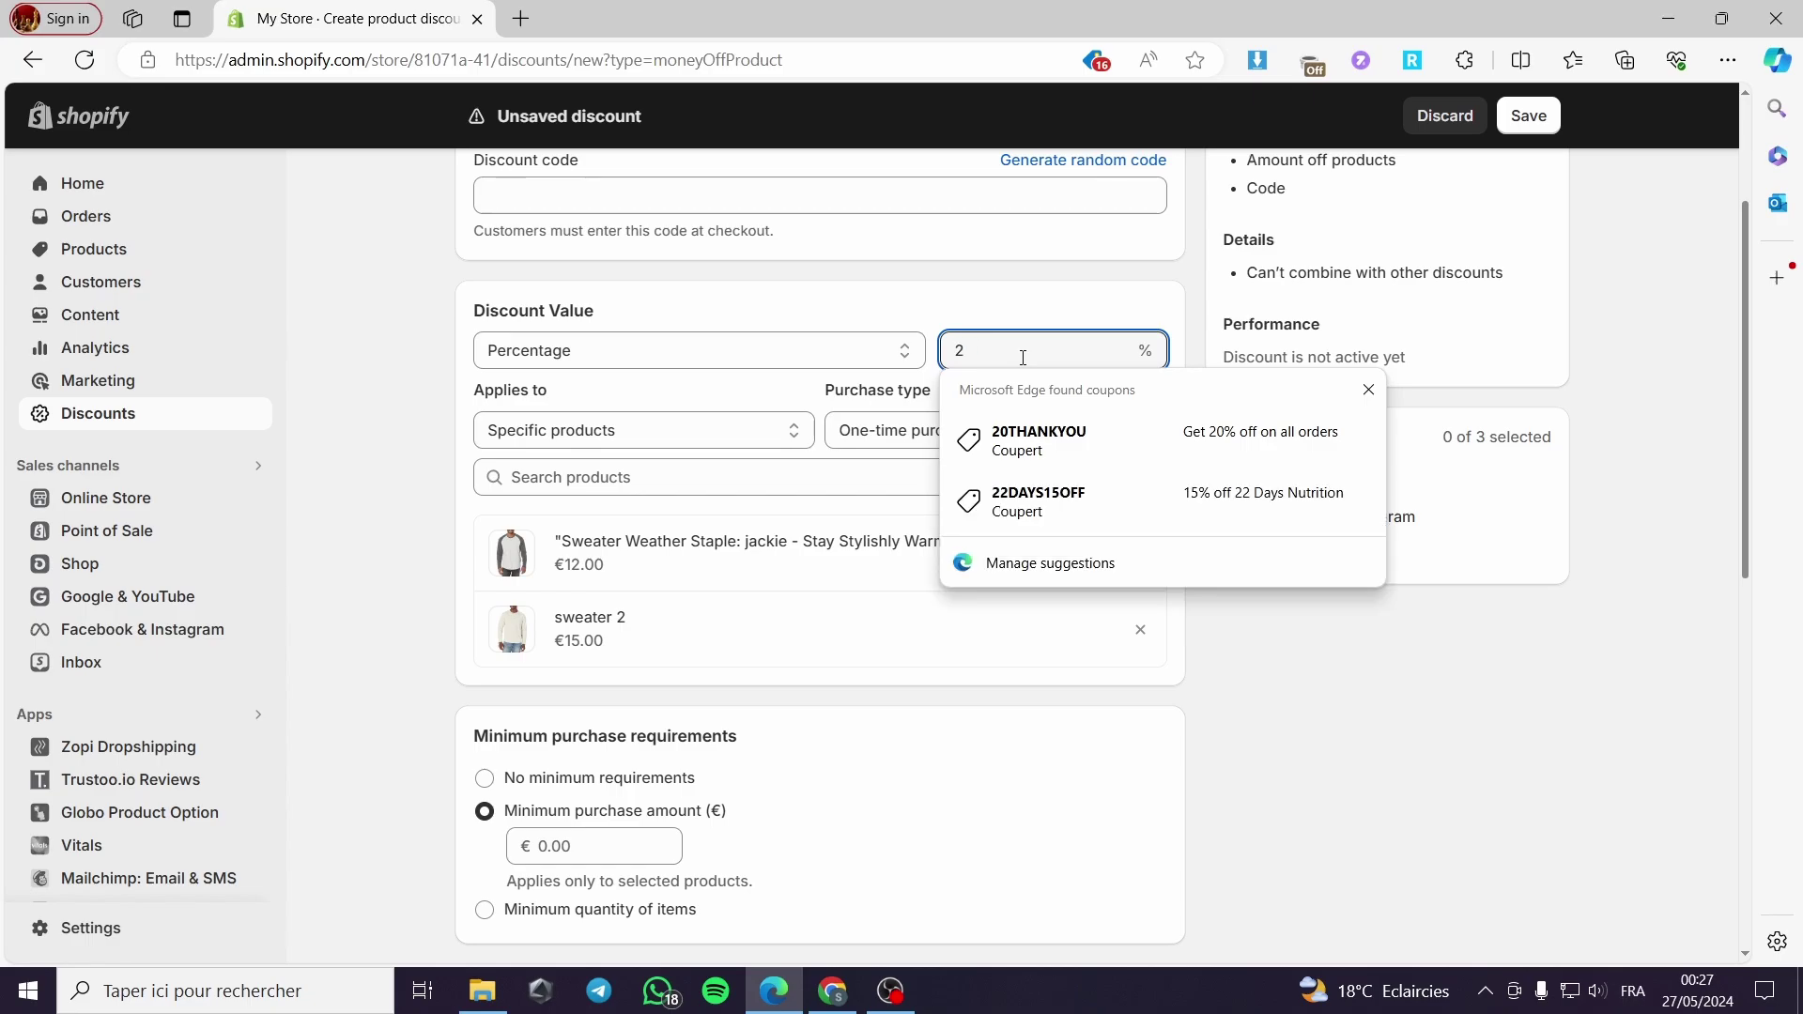
pyautogui.write('15')
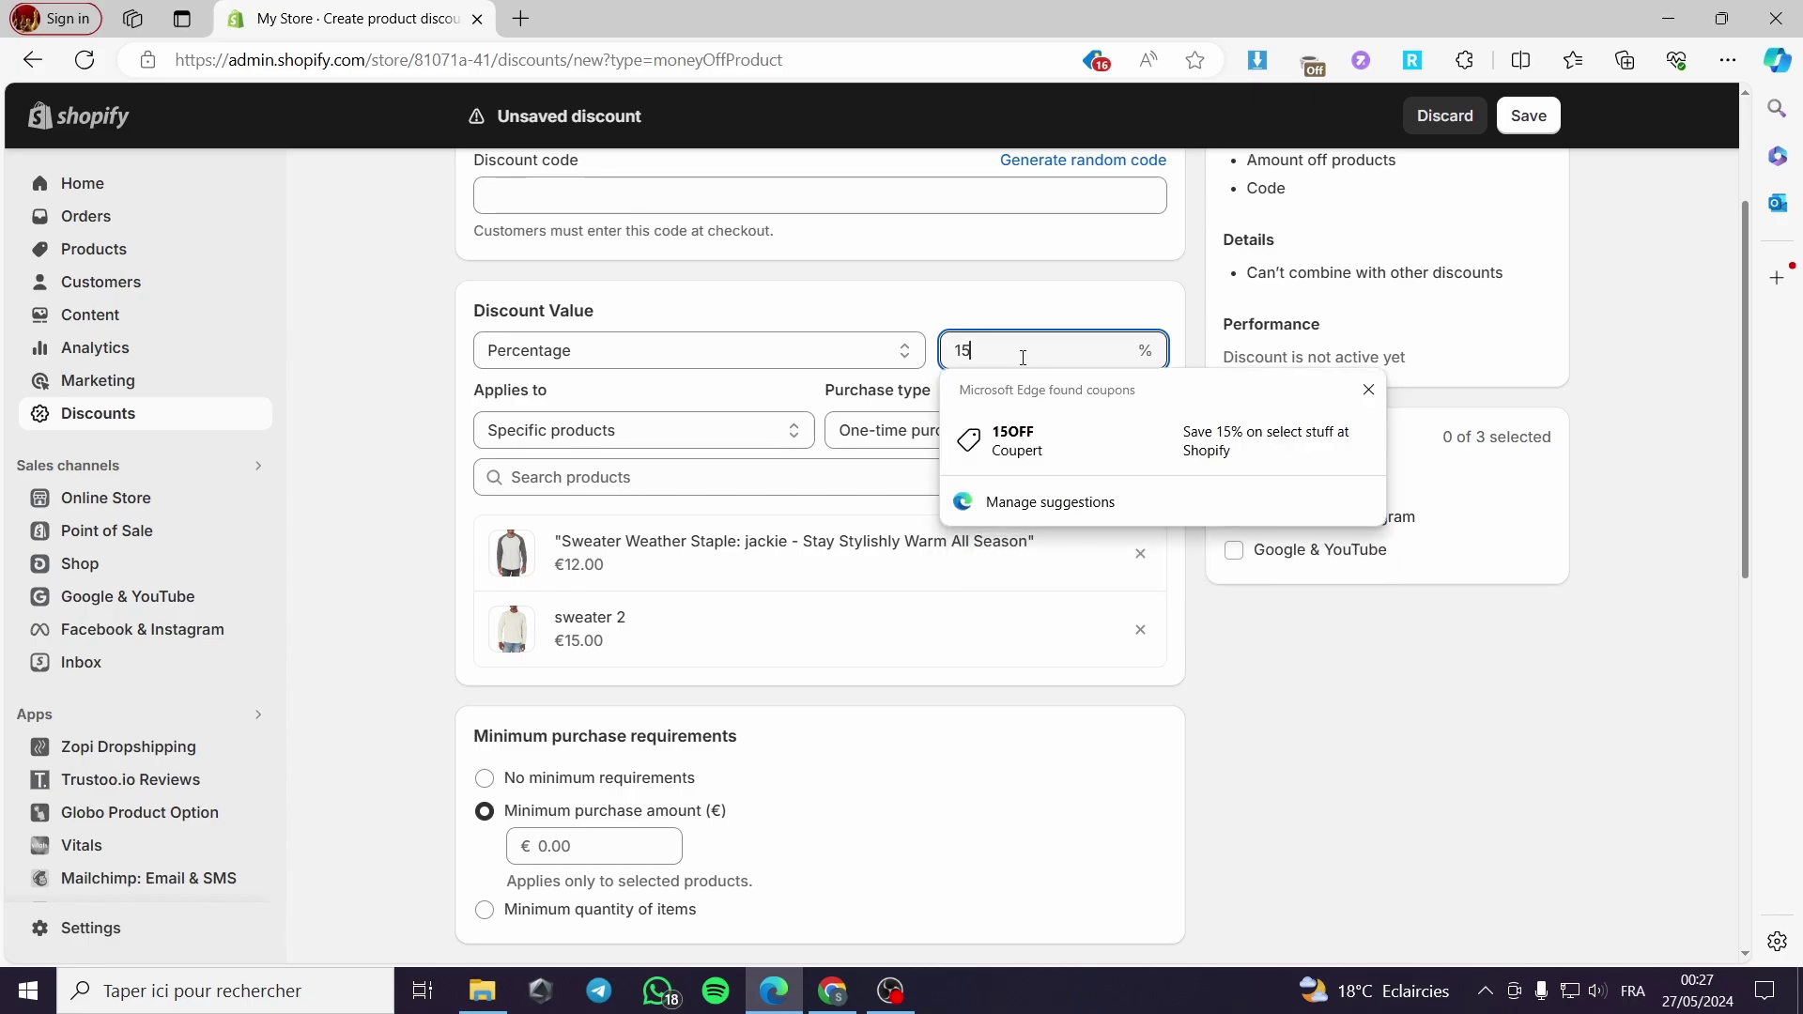
pyautogui.click(1251, 652)
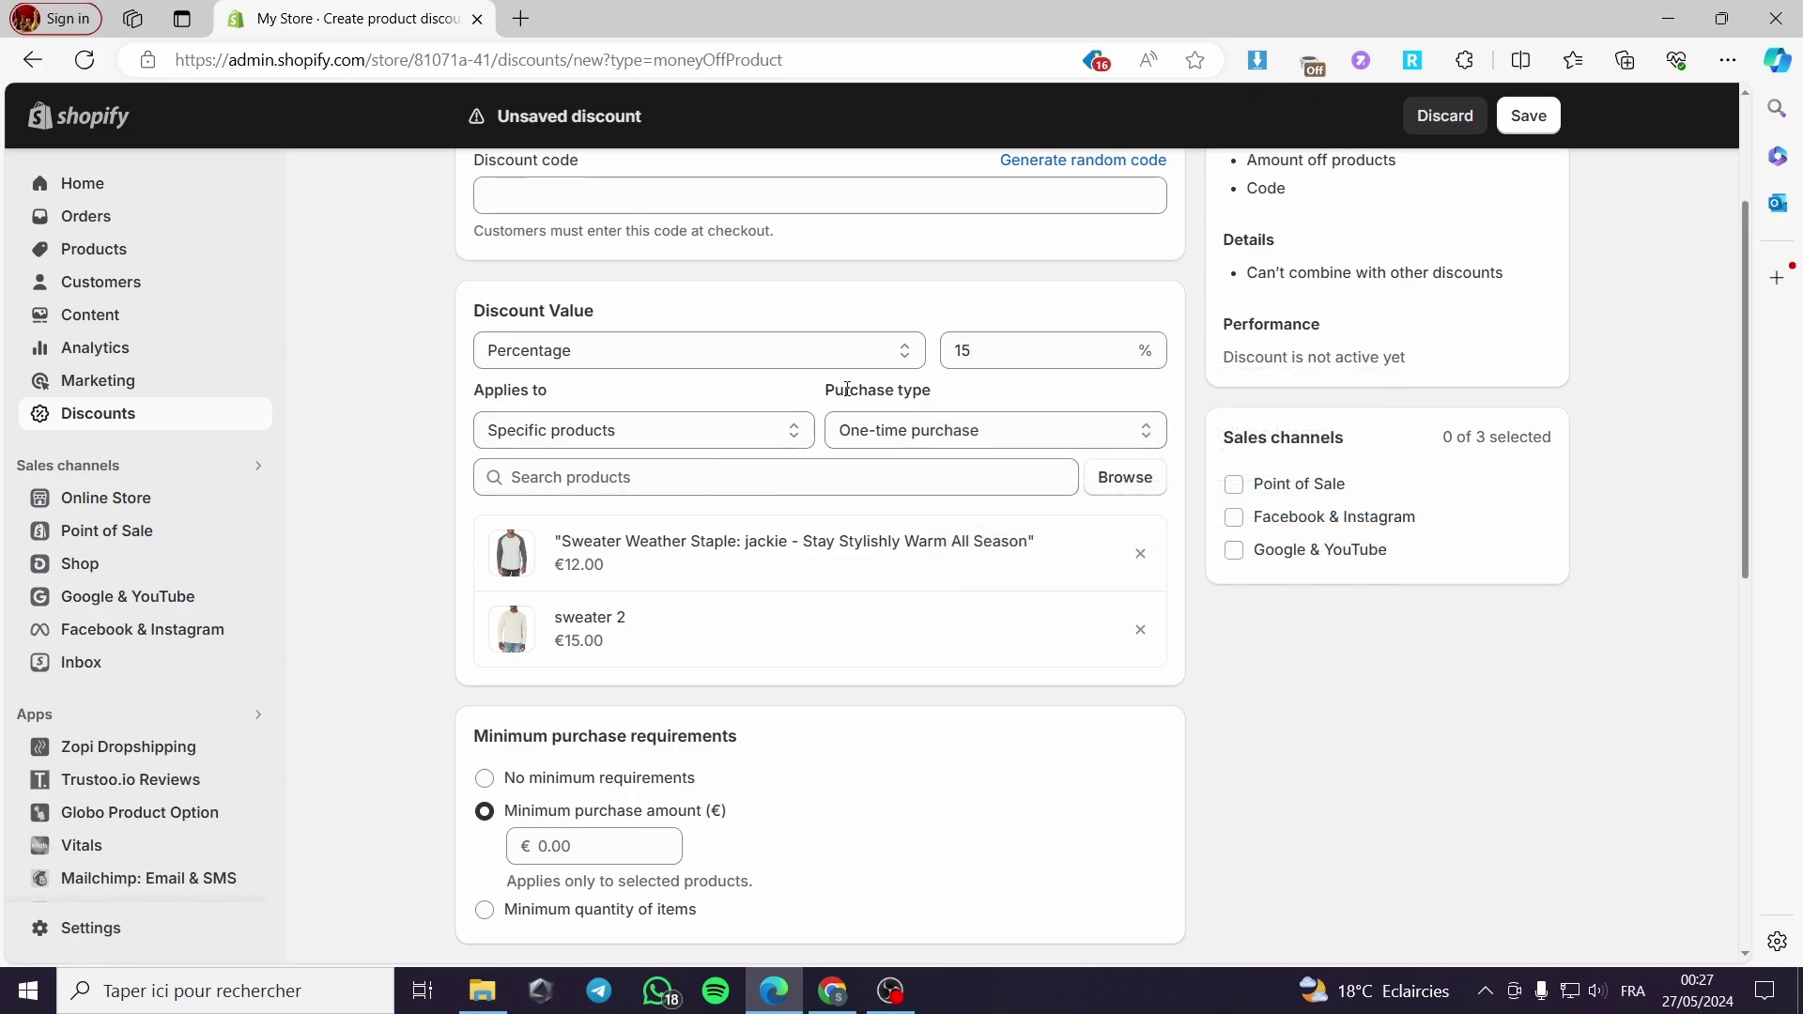
pyautogui.click(815, 352)
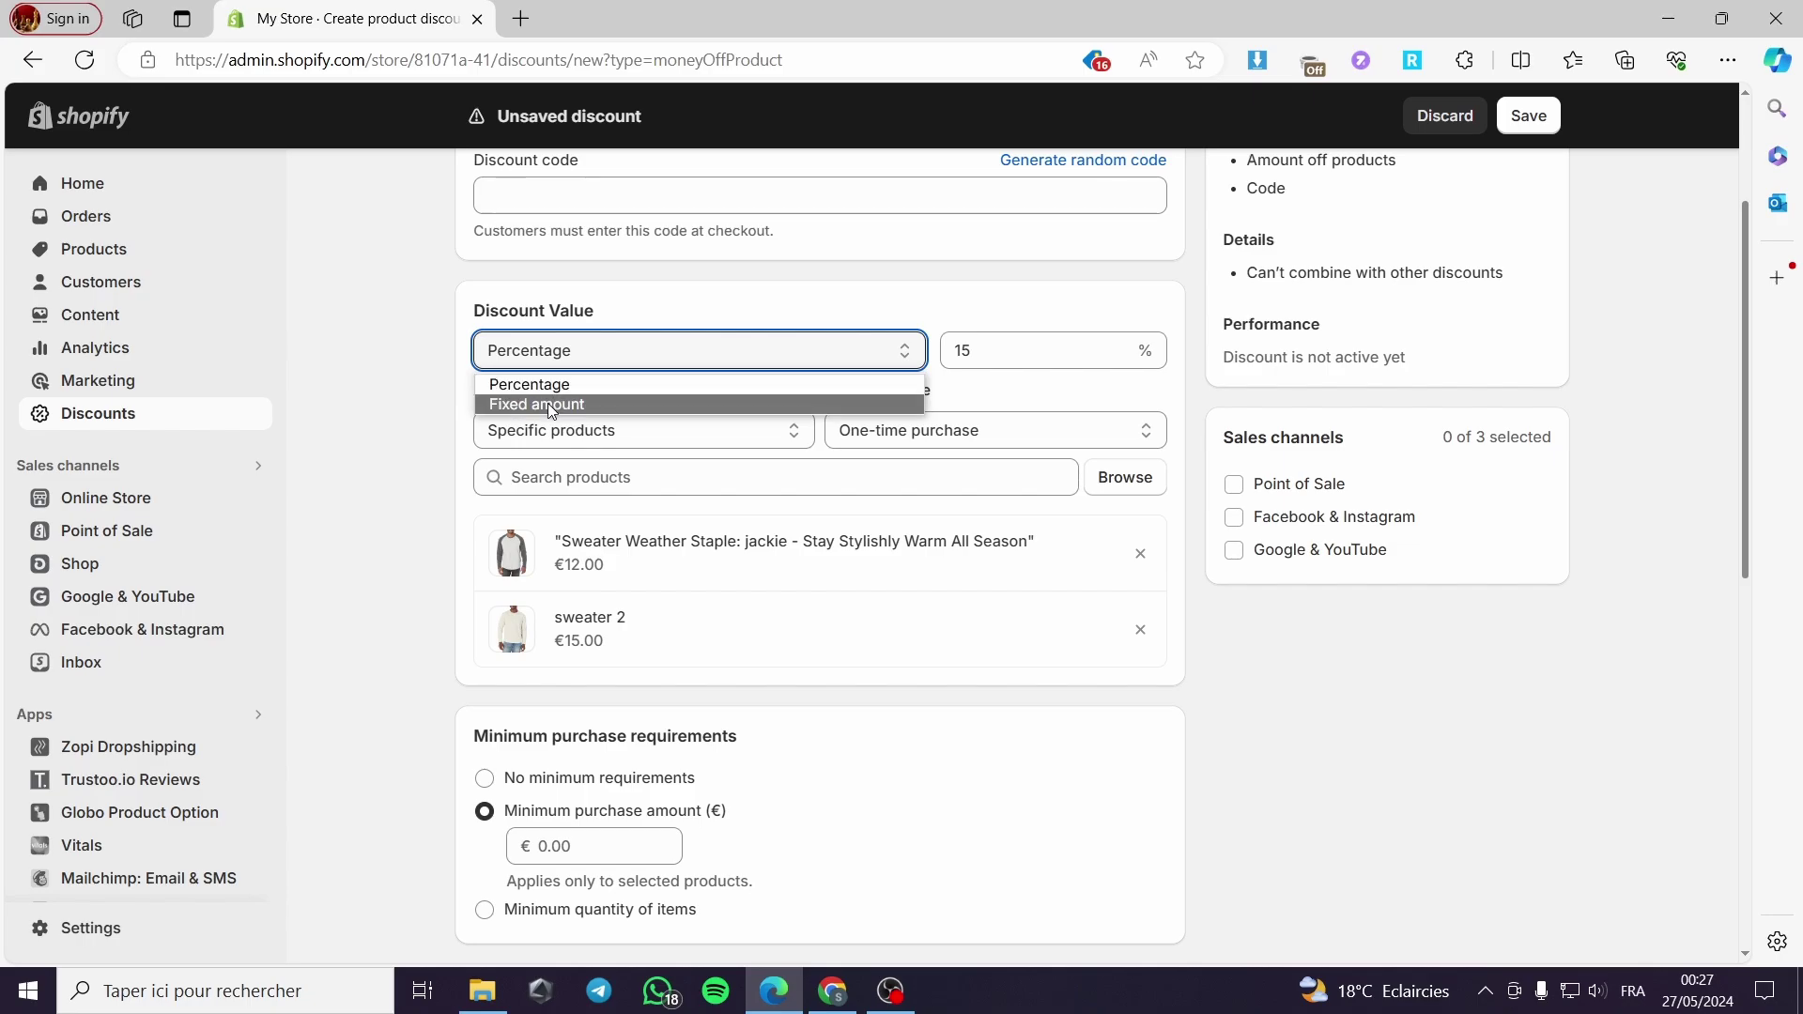
pyautogui.click(396, 442)
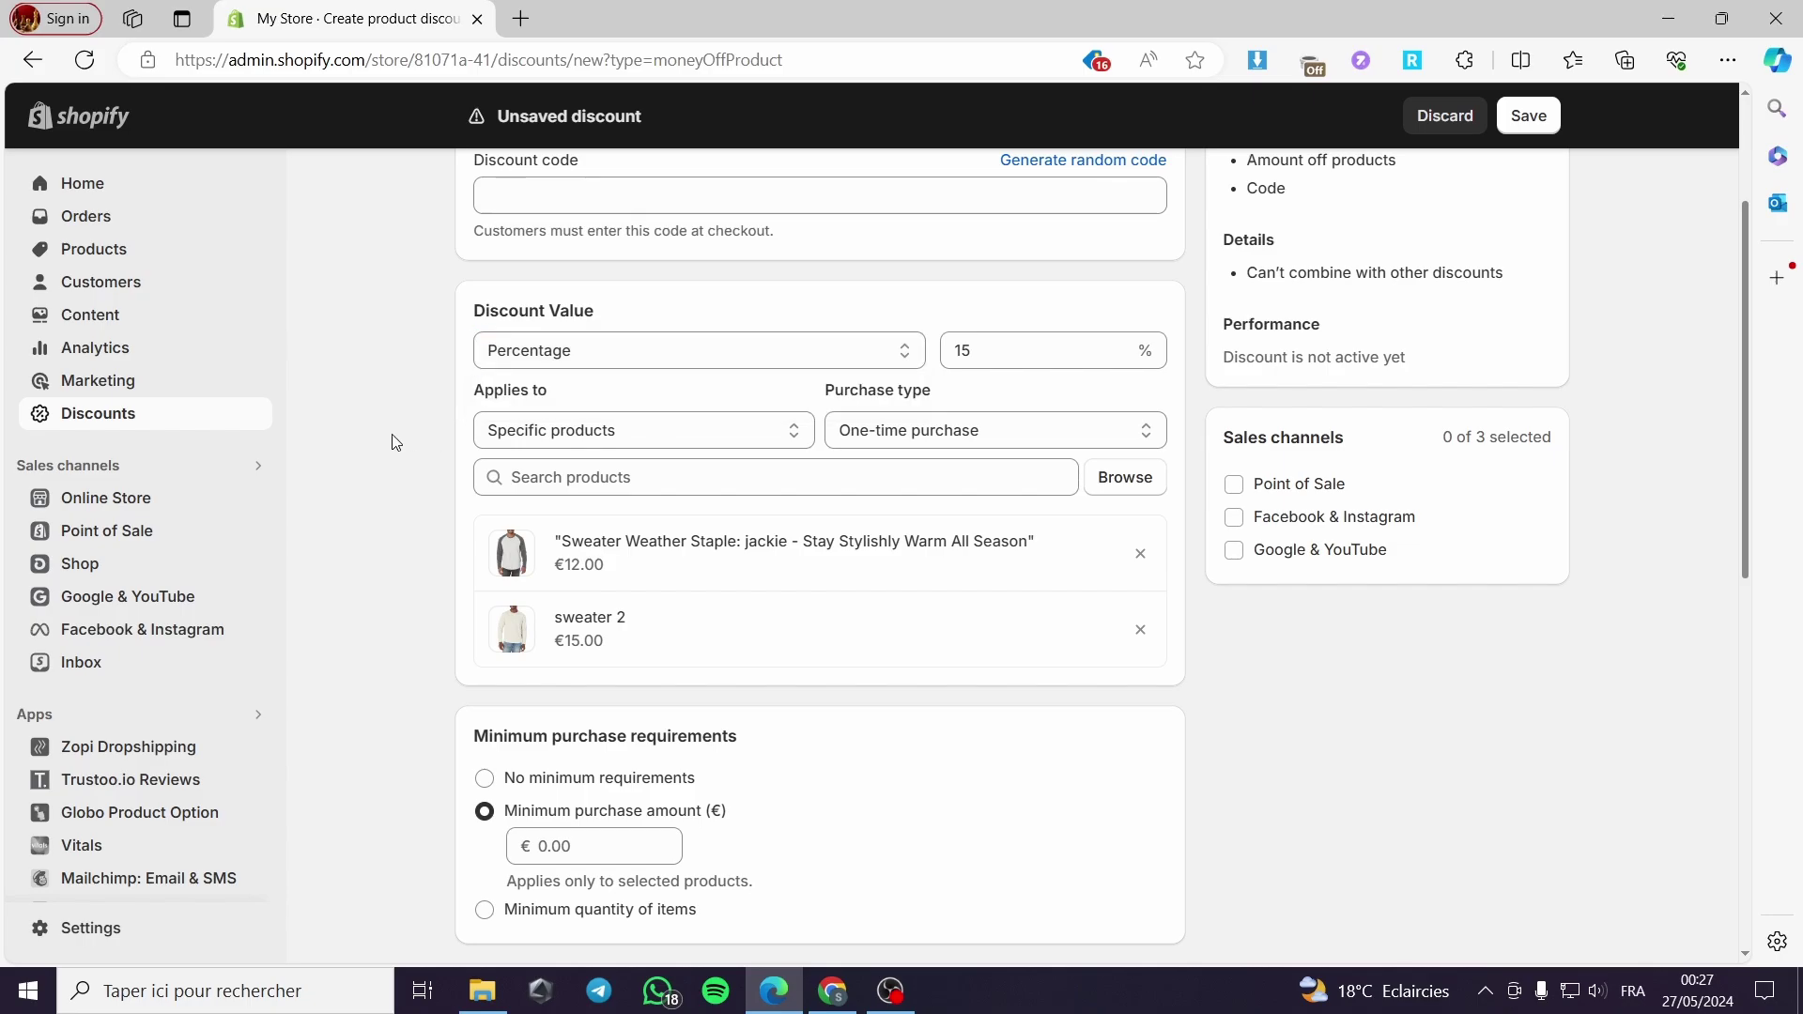
pyautogui.scroll(-3, 741, 595)
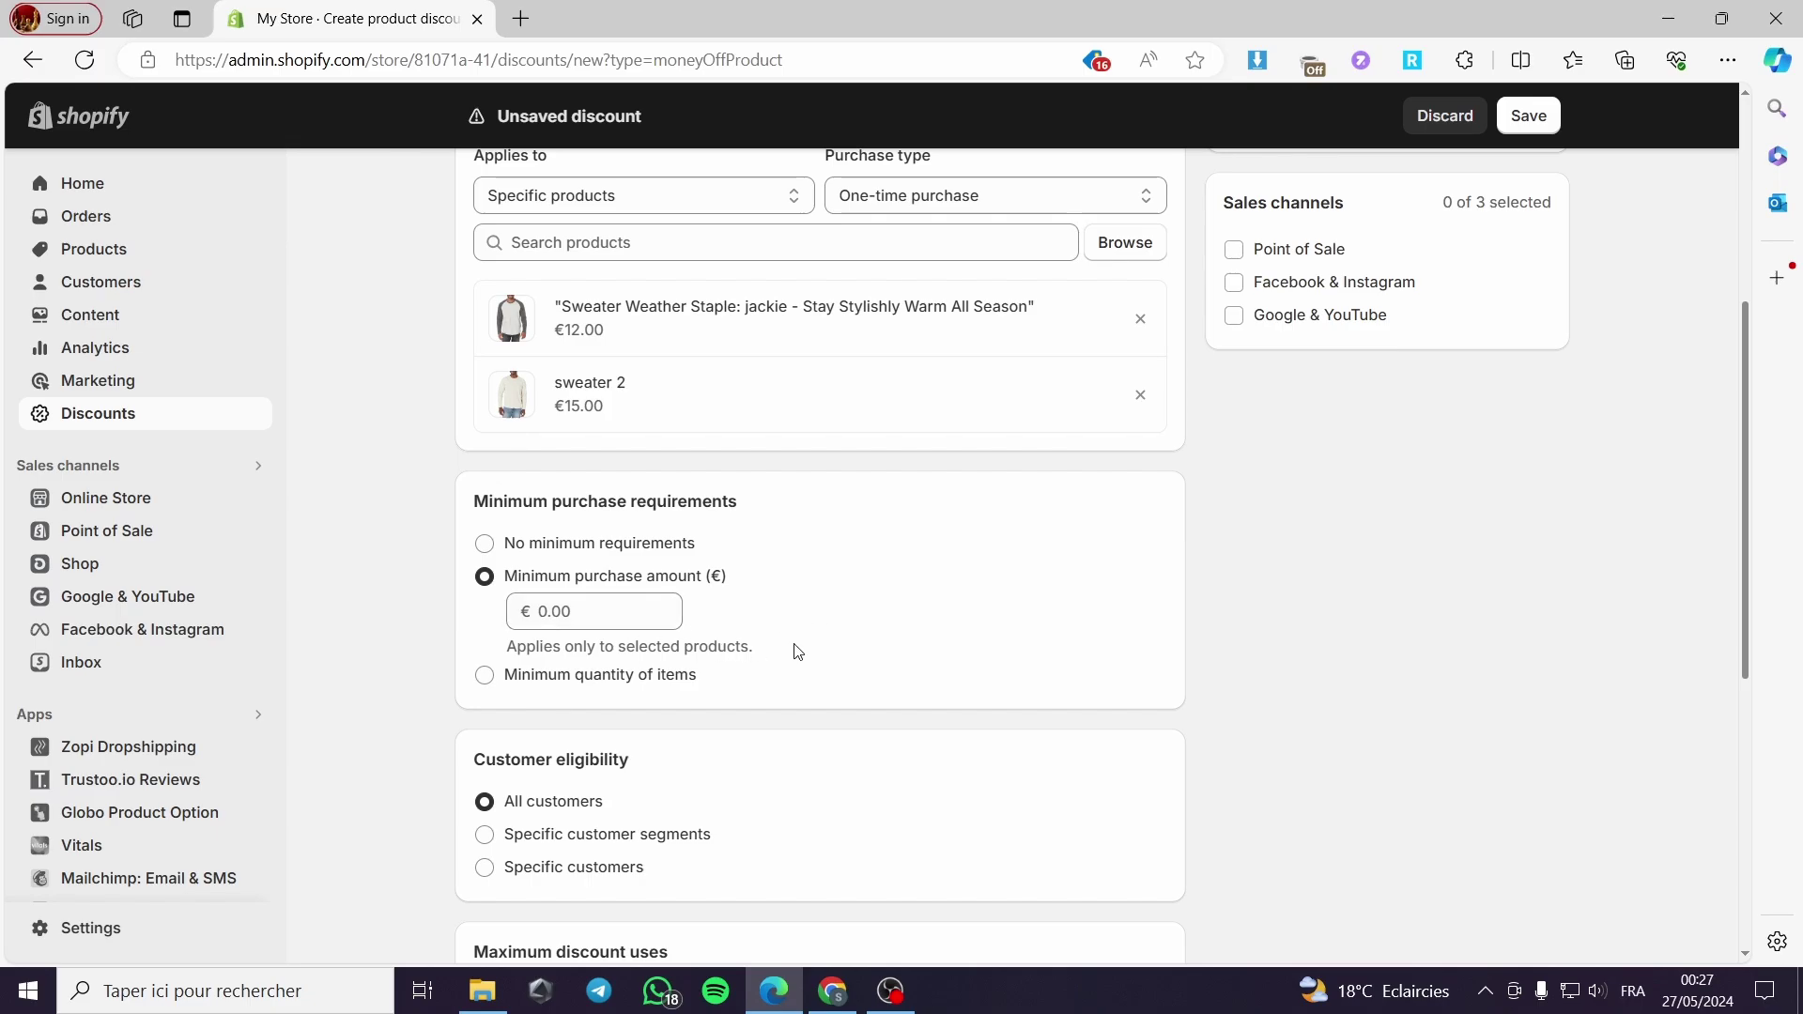
pyautogui.click(485, 545)
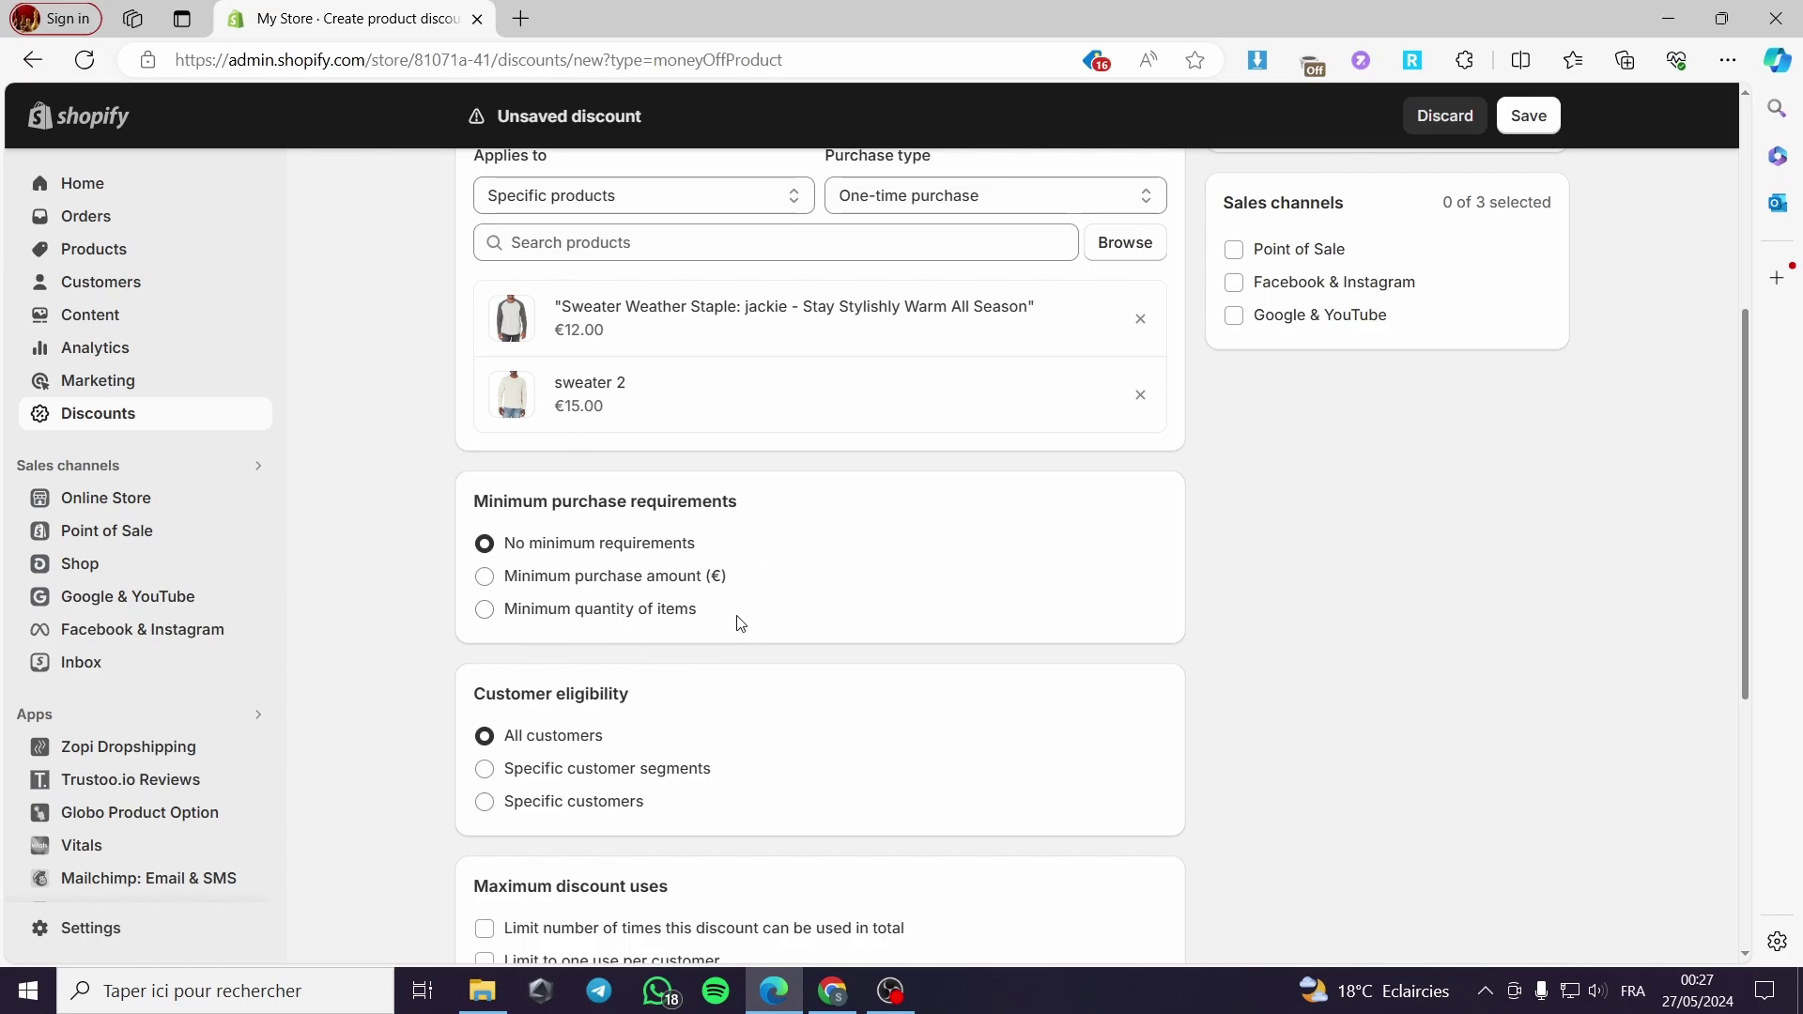
pyautogui.scroll(-2, 787, 634)
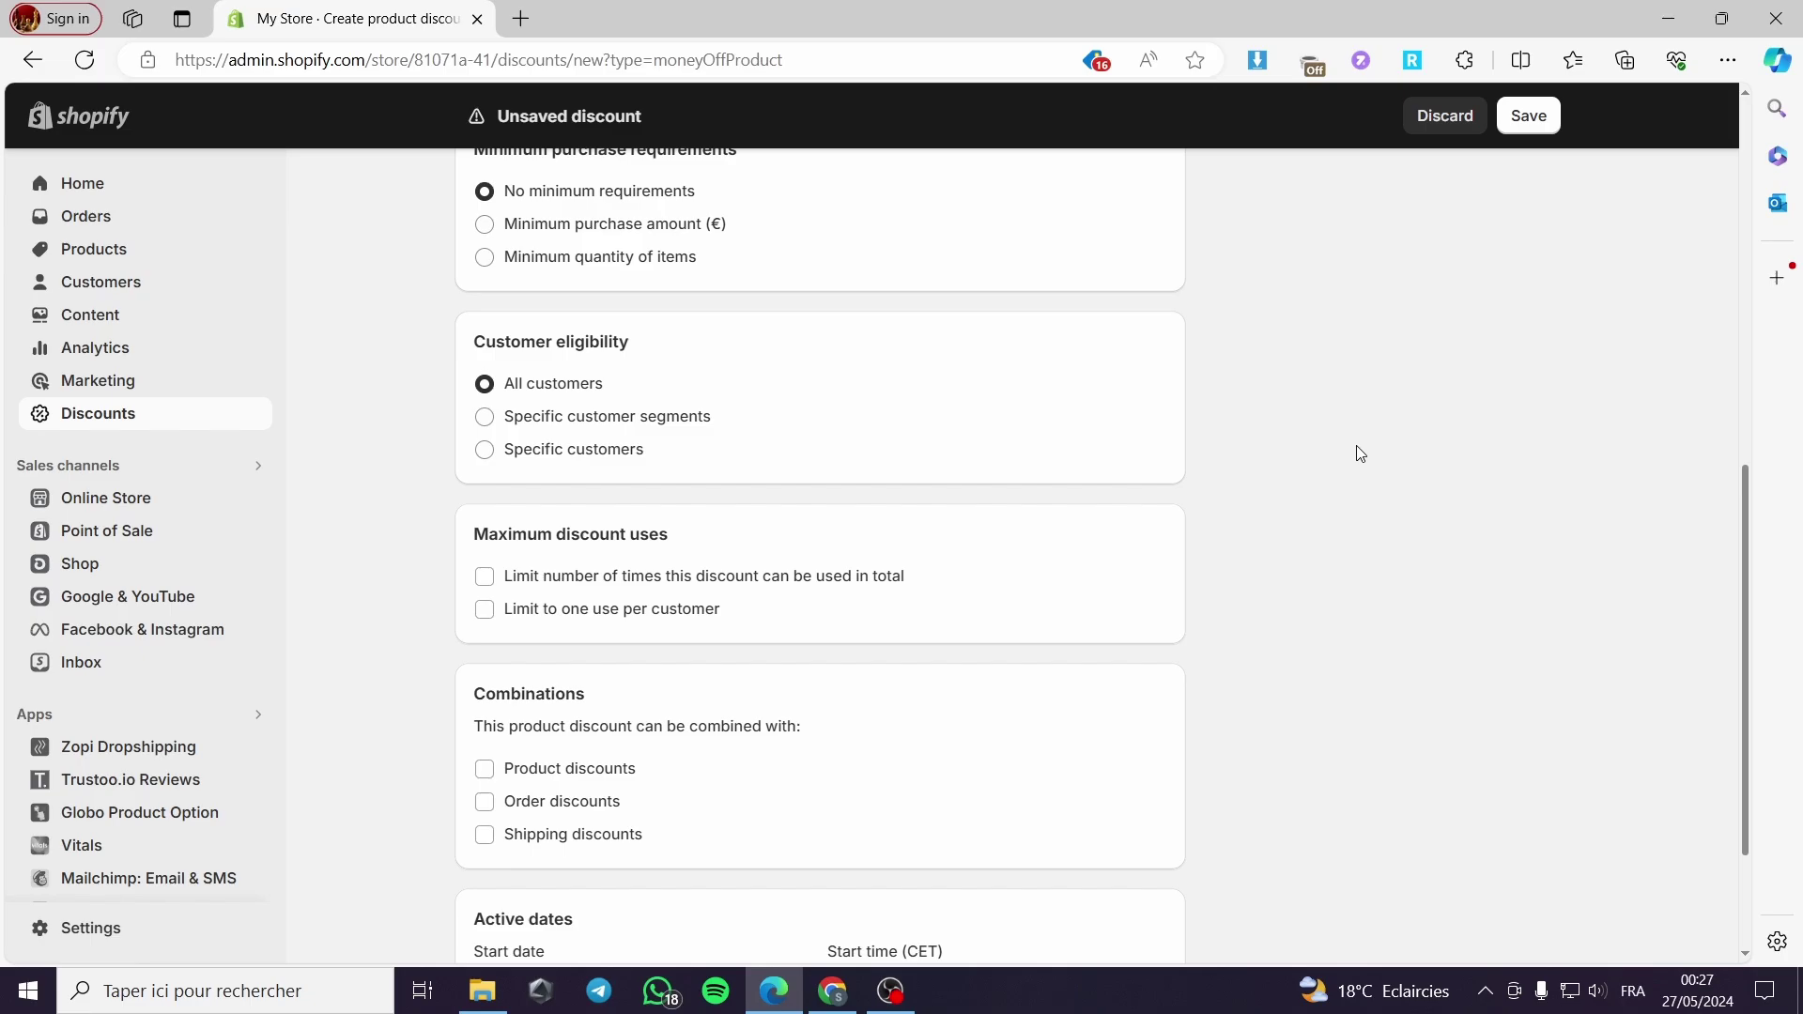
# Limit the discount to 5 total uses, with no one-use-per-customer limit.
pyautogui.click(484, 580)
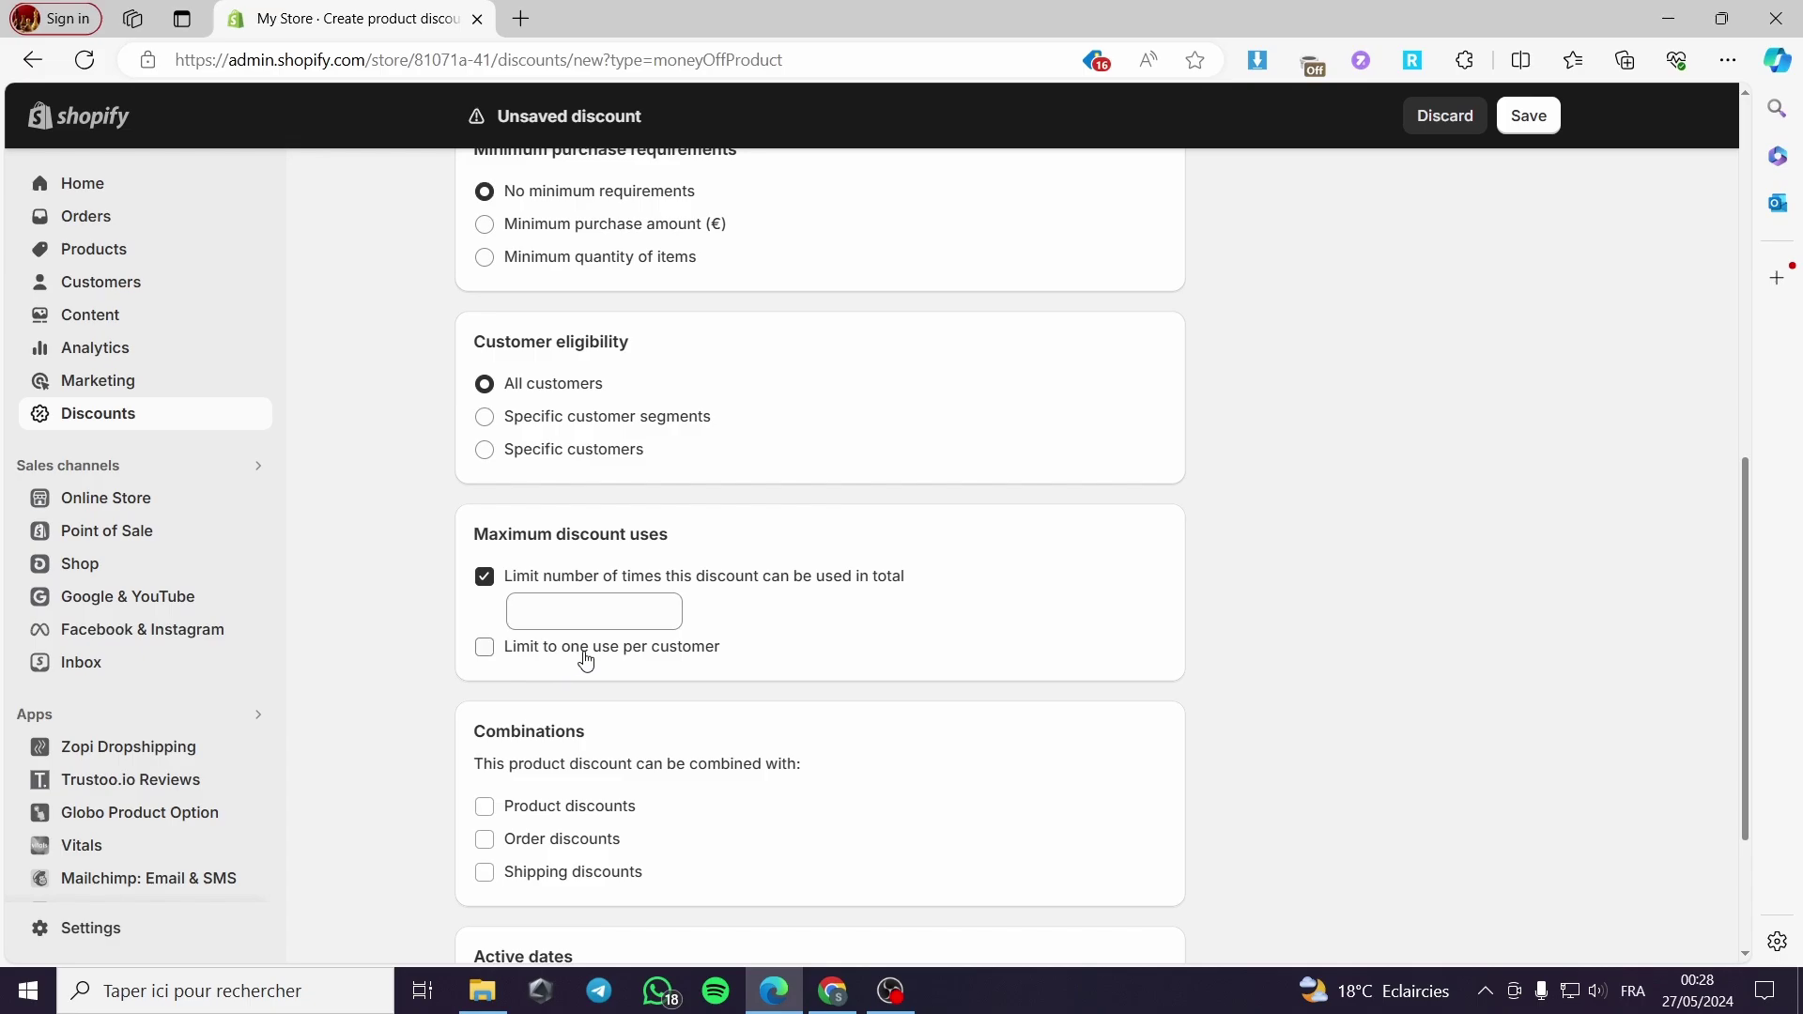
pyautogui.click(485, 647)
pyautogui.click(485, 577)
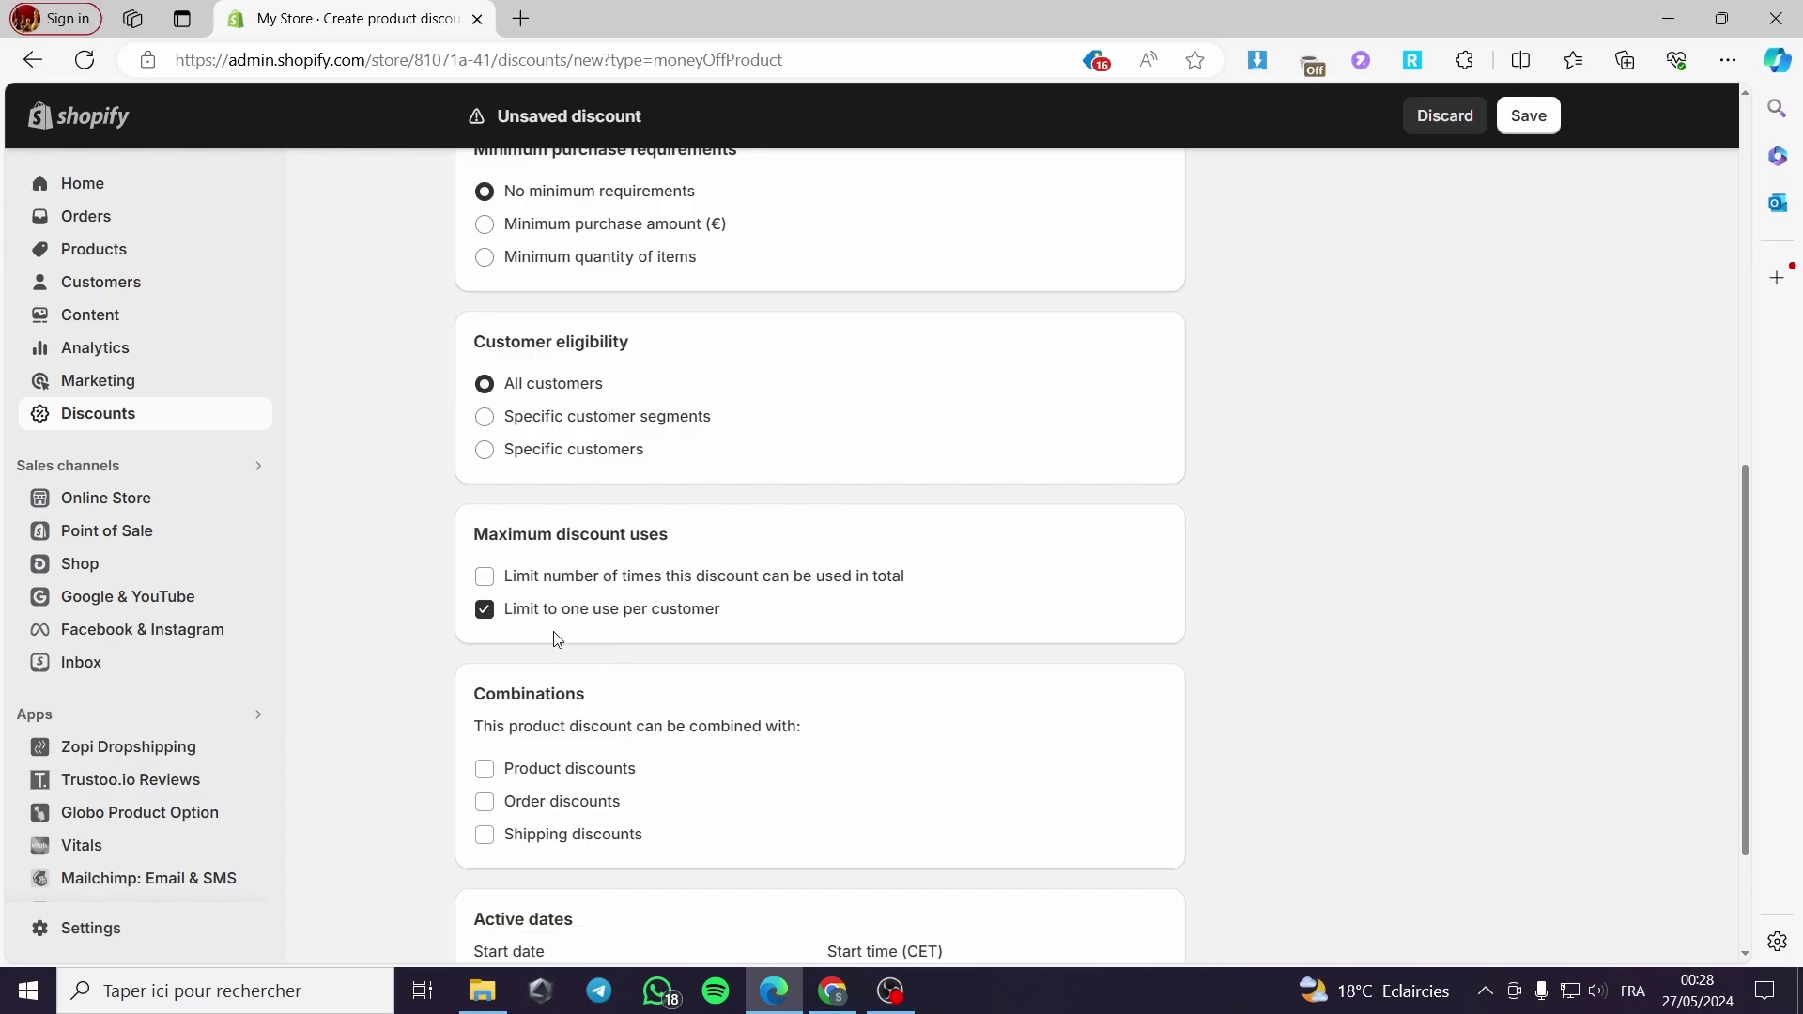
pyautogui.click(486, 612)
pyautogui.click(485, 576)
pyautogui.click(549, 618)
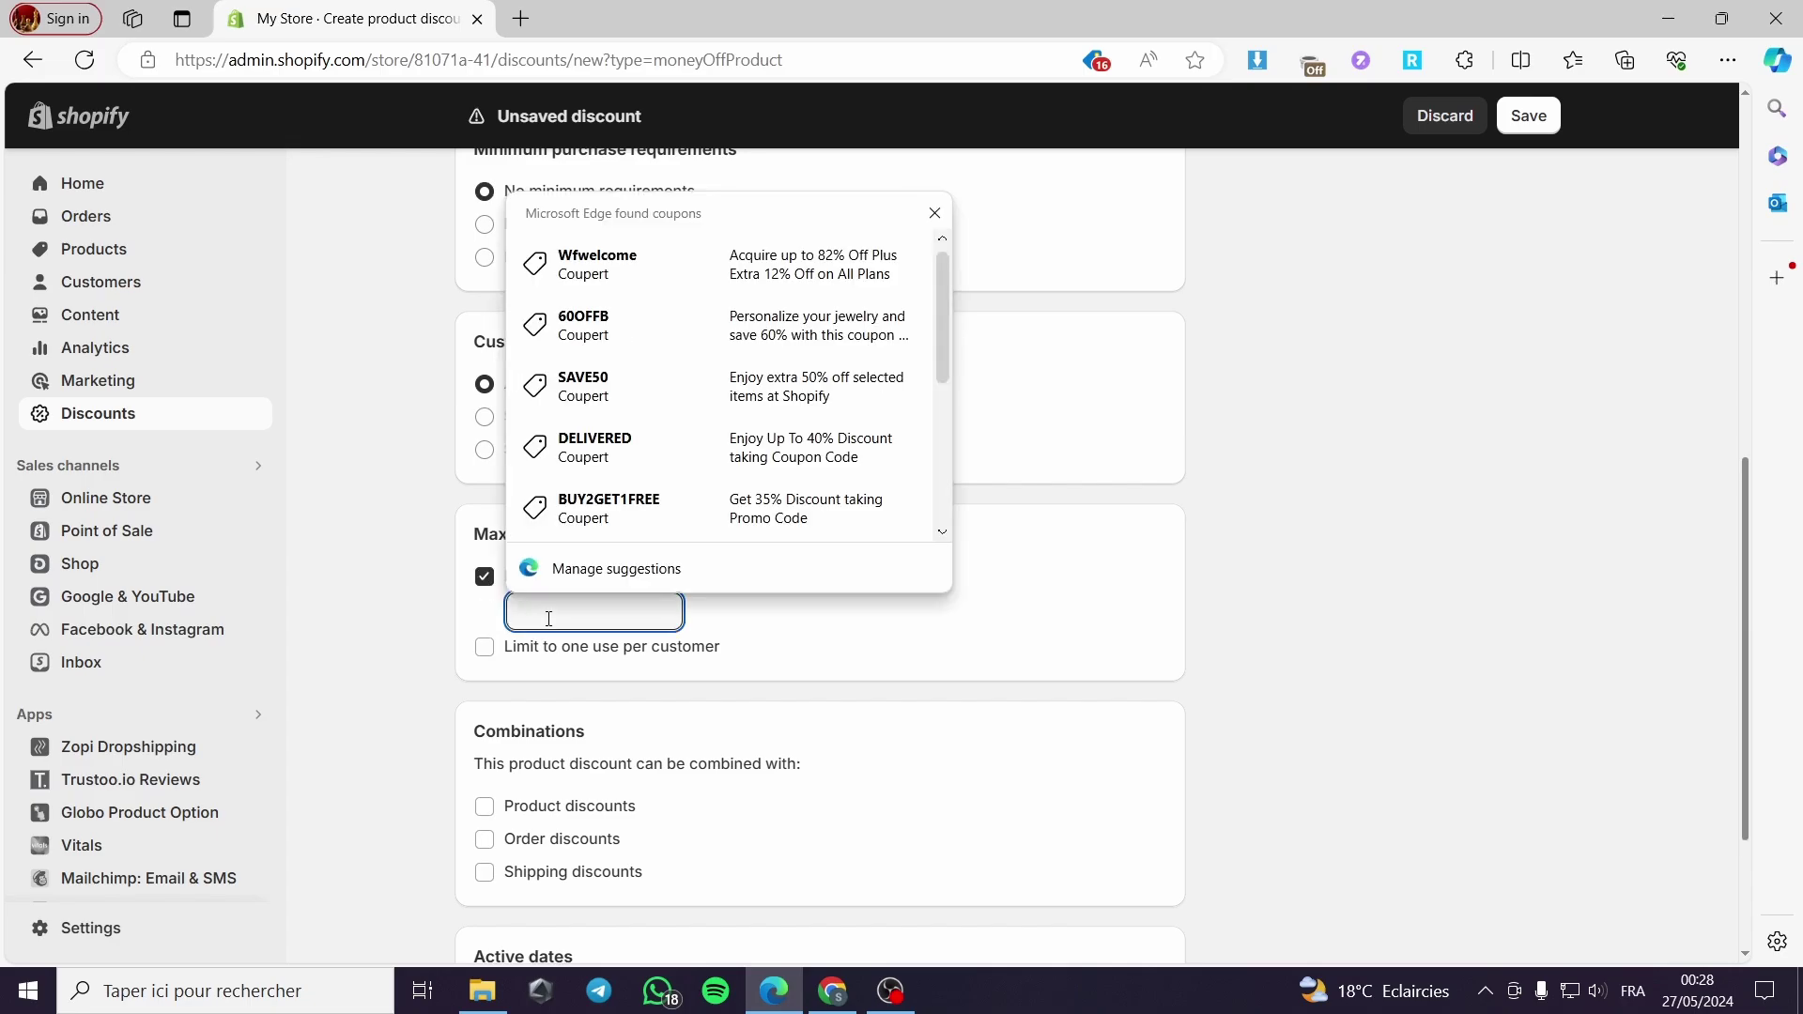
pyautogui.write('5')
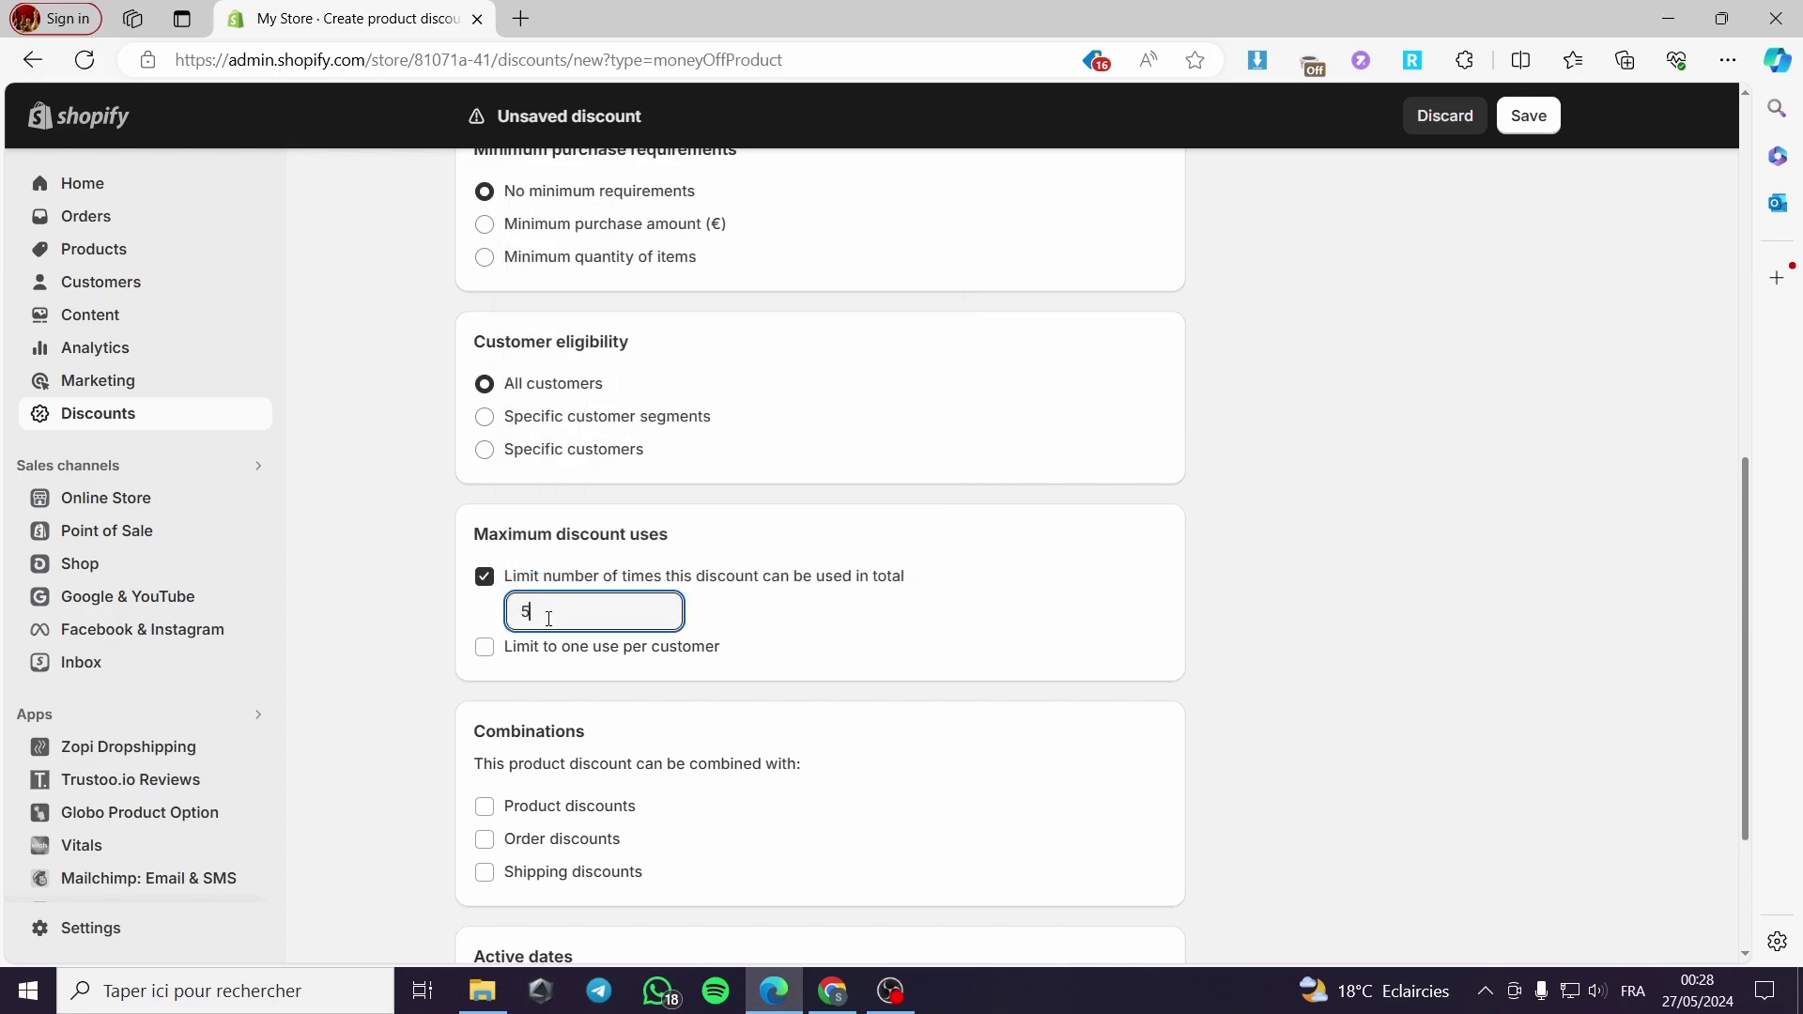
pyautogui.click(874, 629)
pyautogui.scroll(-3, 1191, 604)
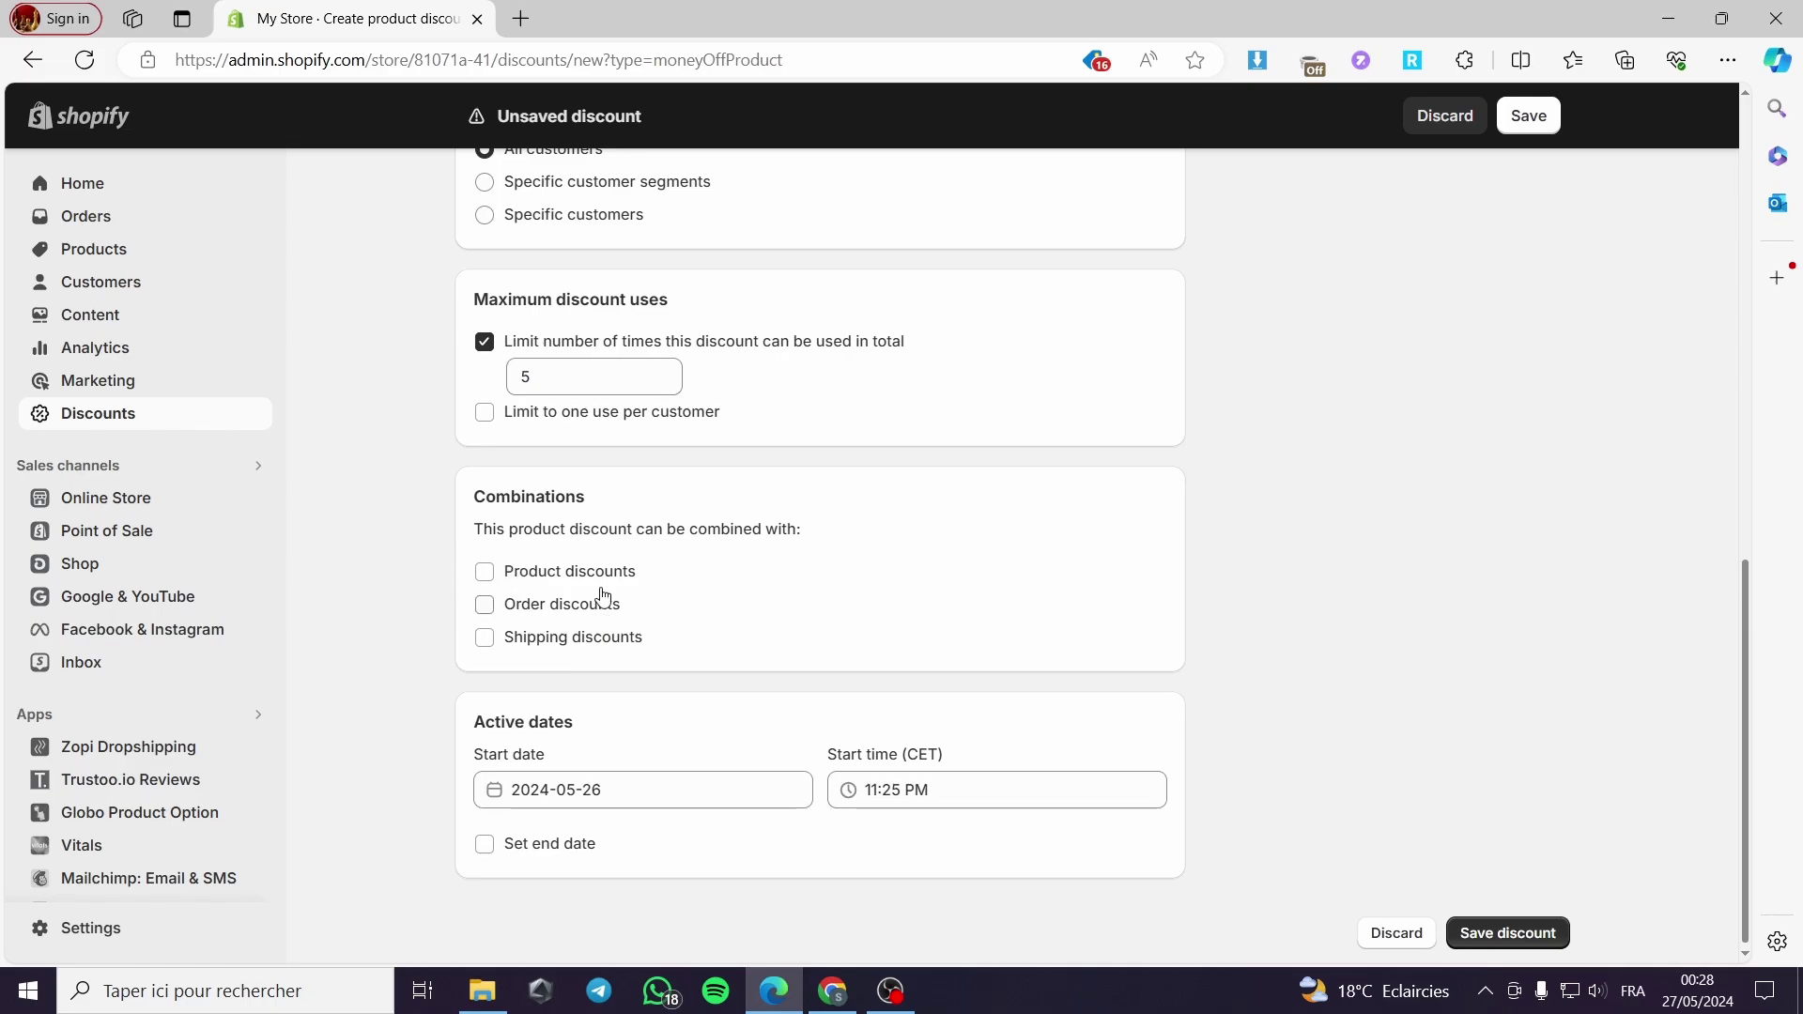
# Leave the discount not combinable with product or order discounts.
pyautogui.click(484, 571)
pyautogui.click(485, 651)
pyautogui.click(485, 672)
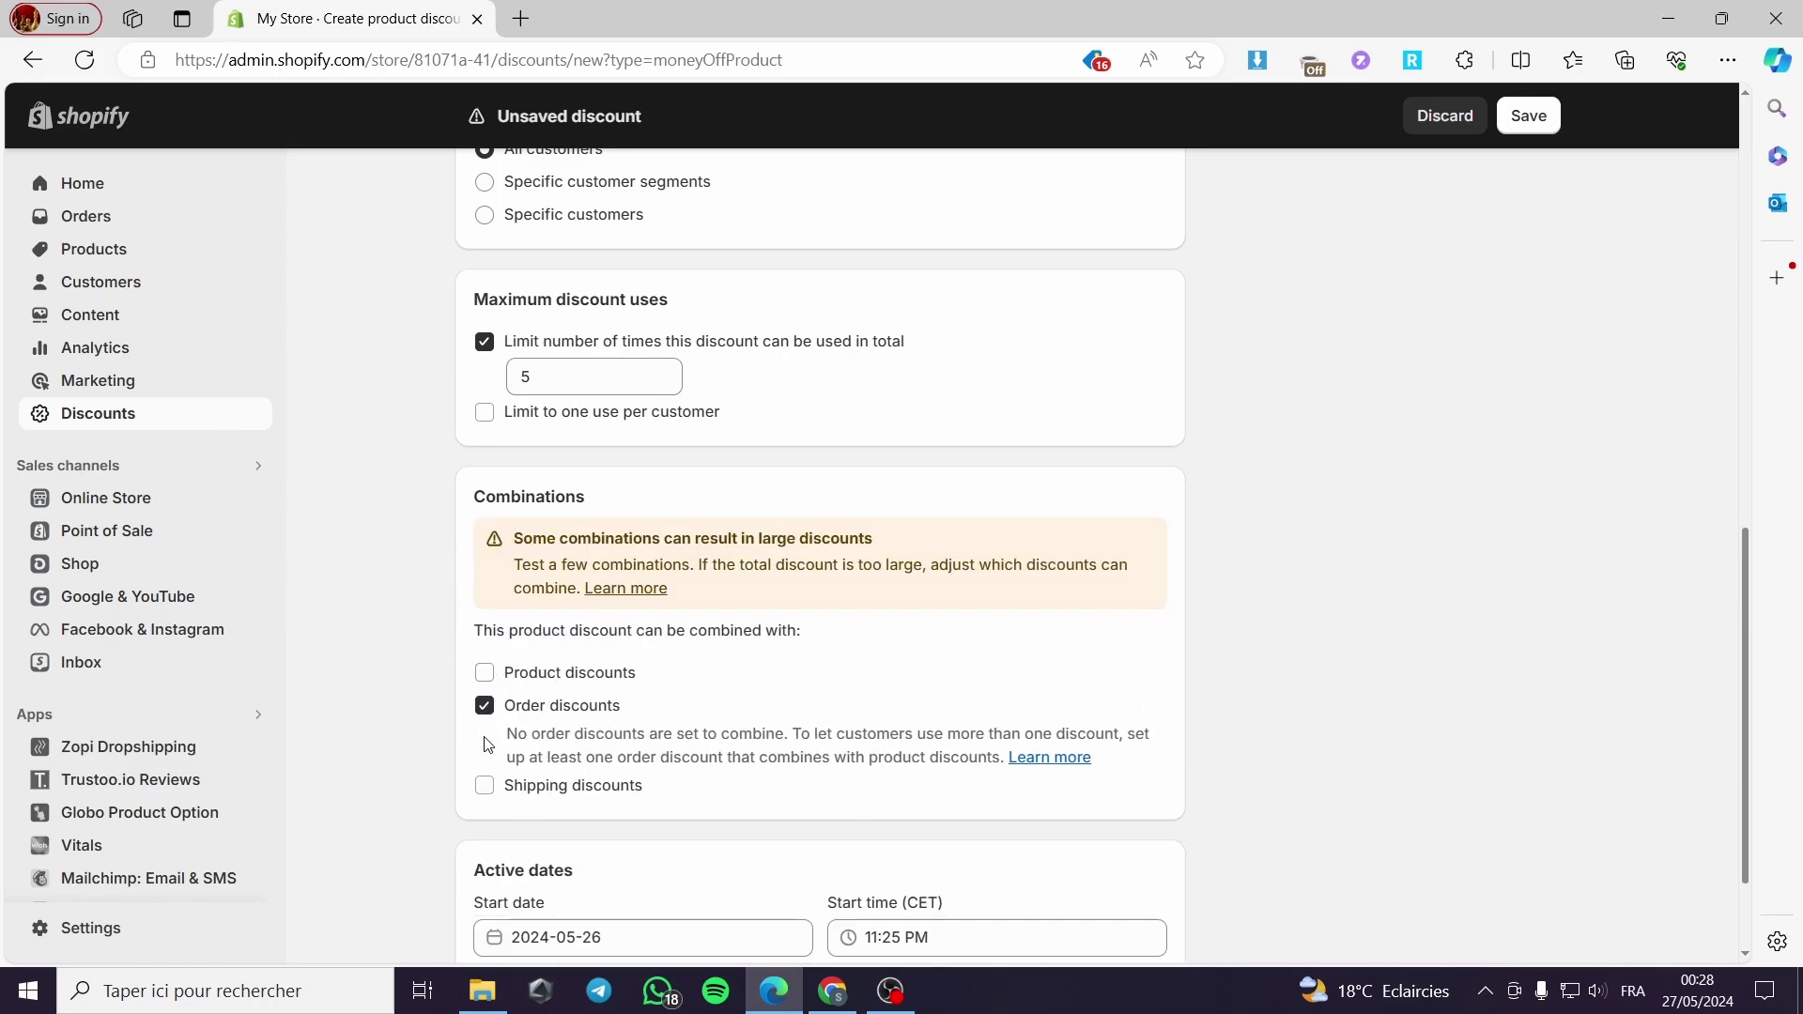
pyautogui.click(485, 705)
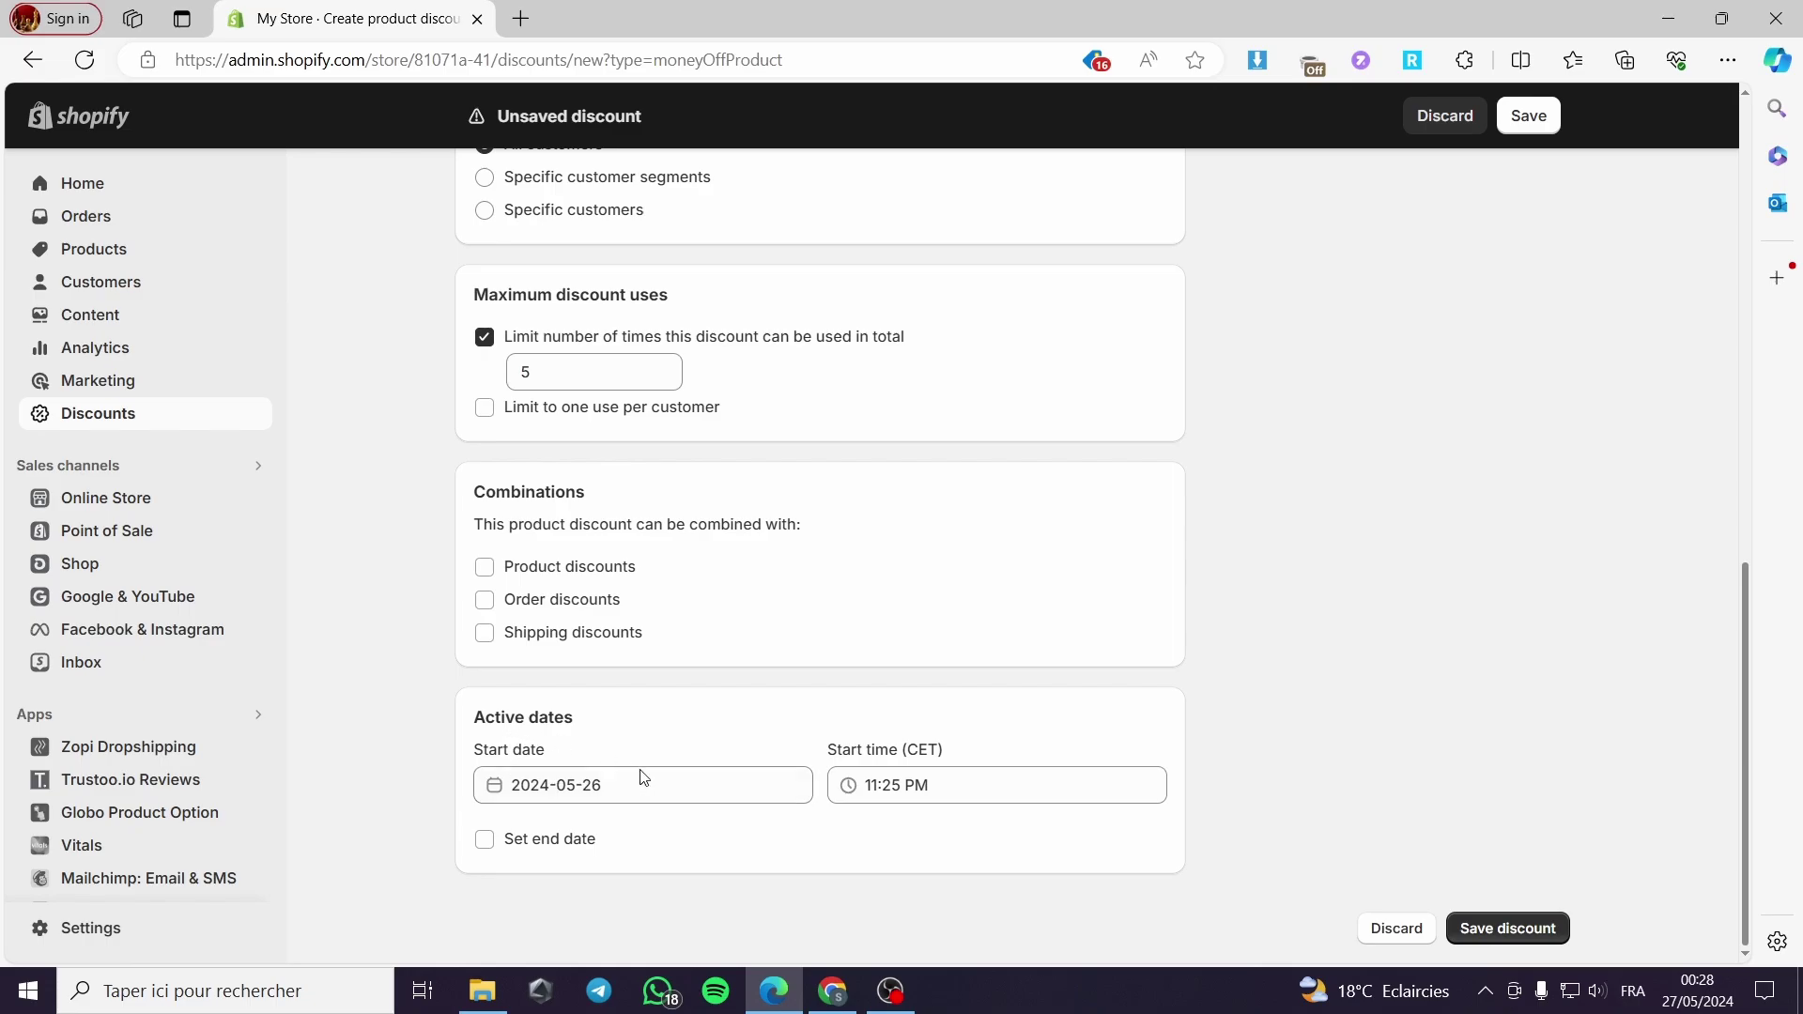
# Replace the randomly generated code with the discount code 15OFF.
pyautogui.scroll(8, 774, 798)
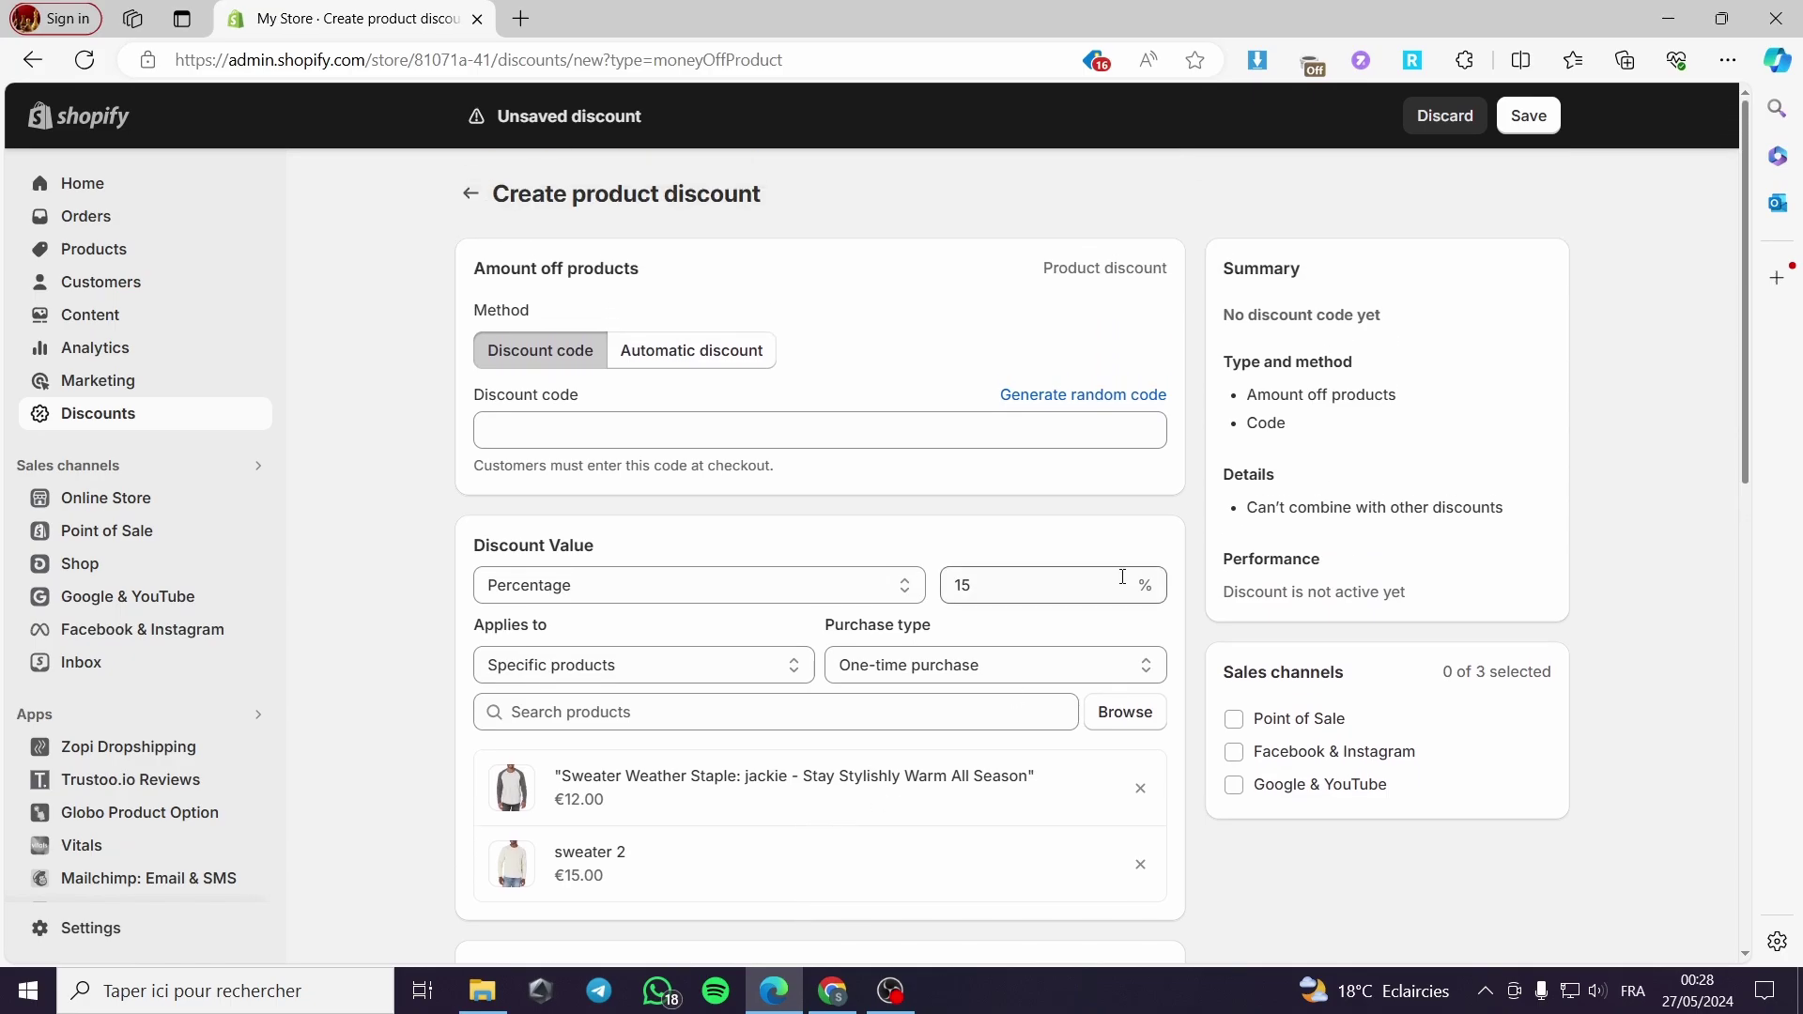
pyautogui.click(1124, 396)
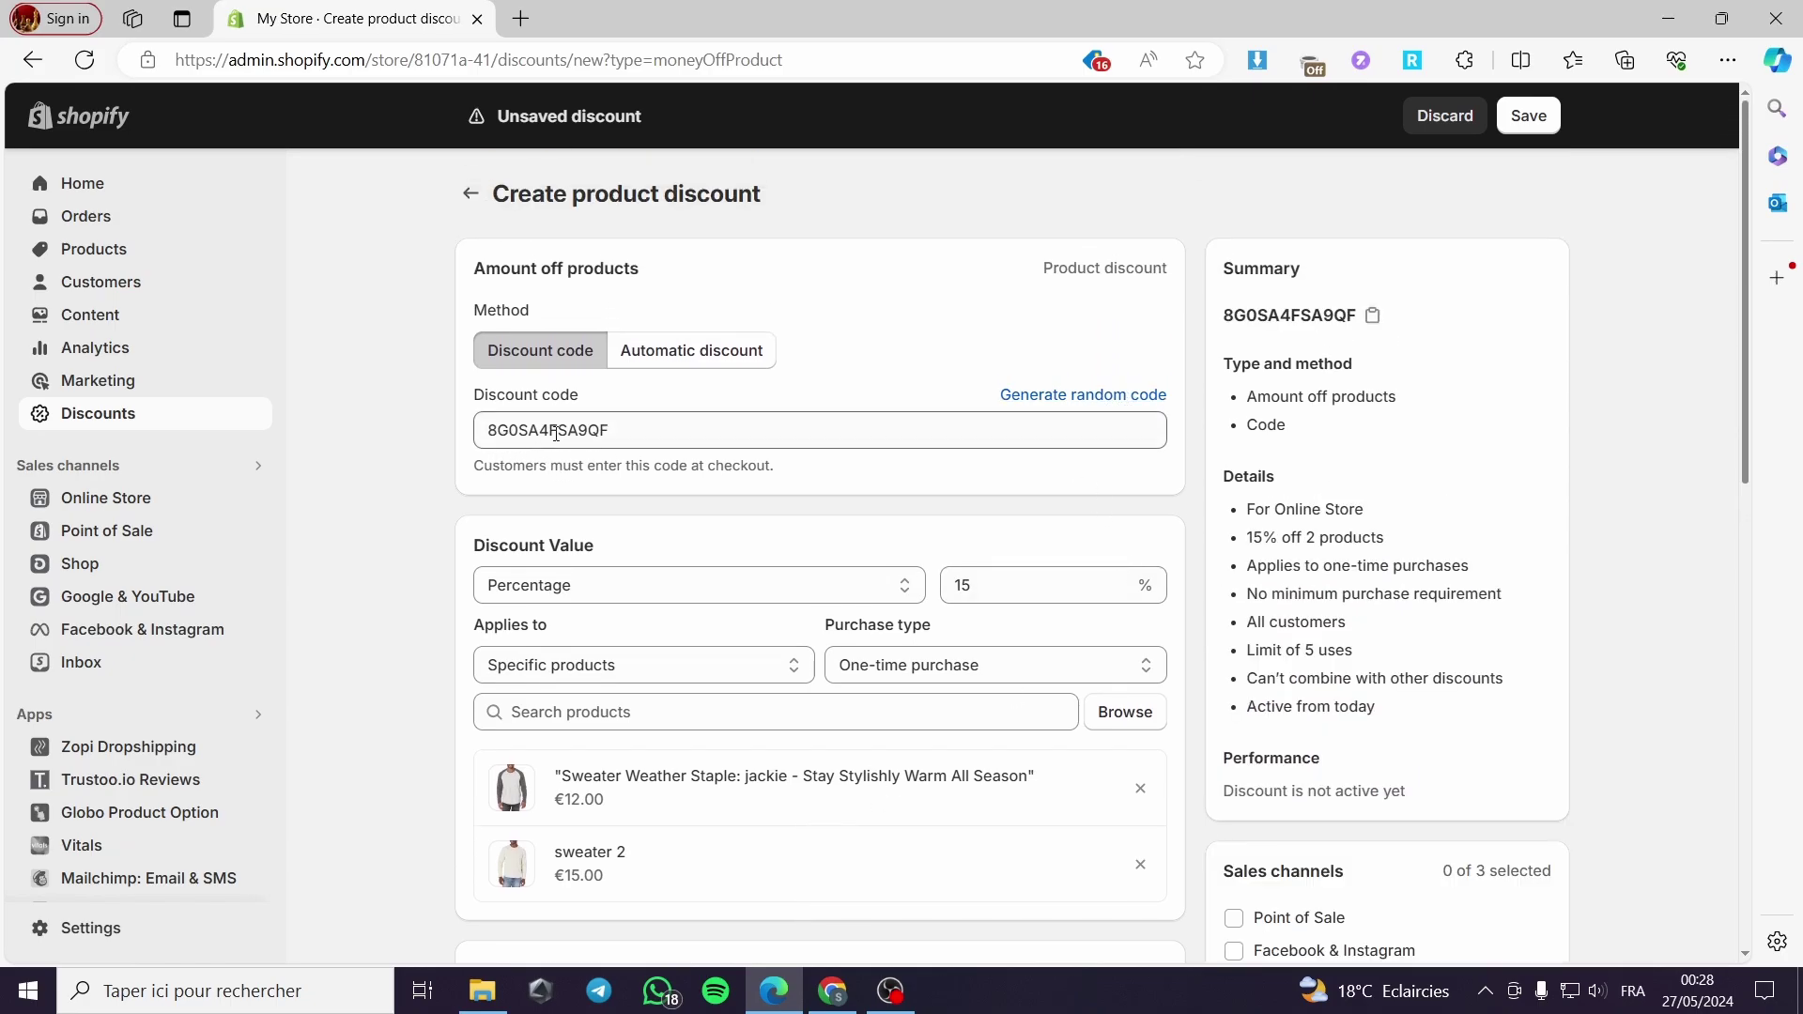
pyautogui.moveTo(709, 431); pyautogui.dragTo(476, 437)
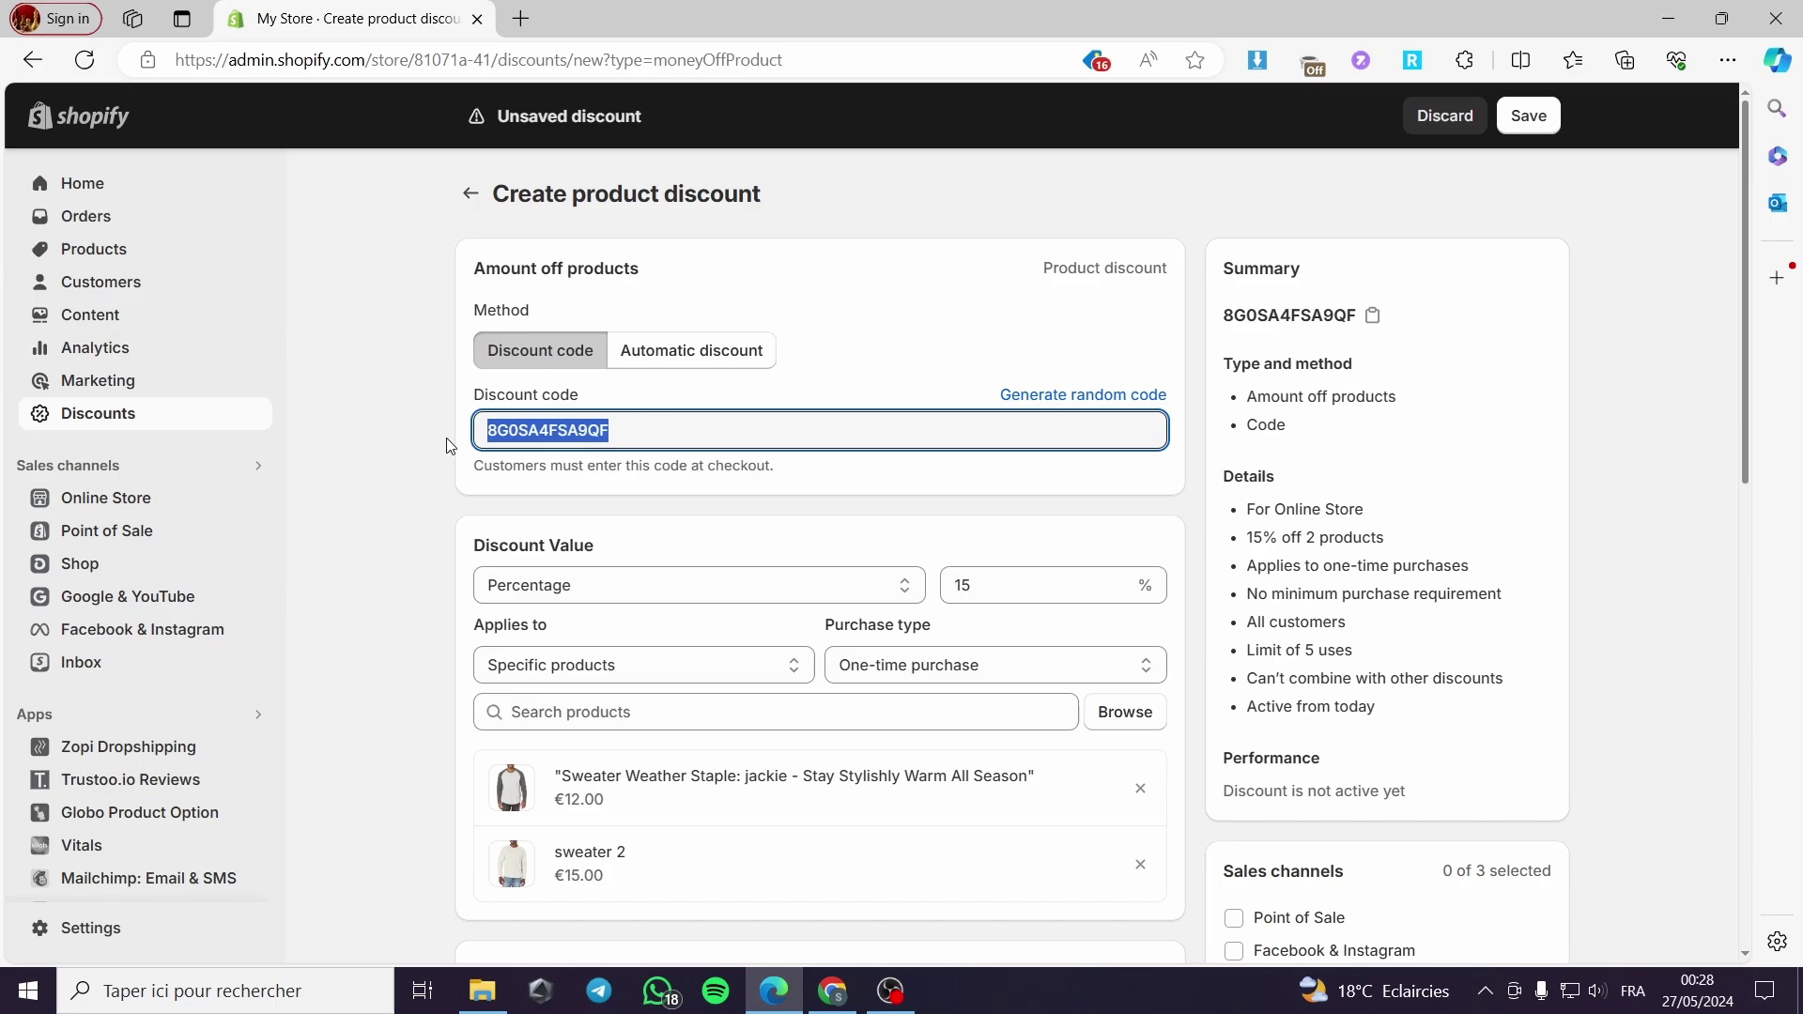
pyautogui.press('BackSpace')
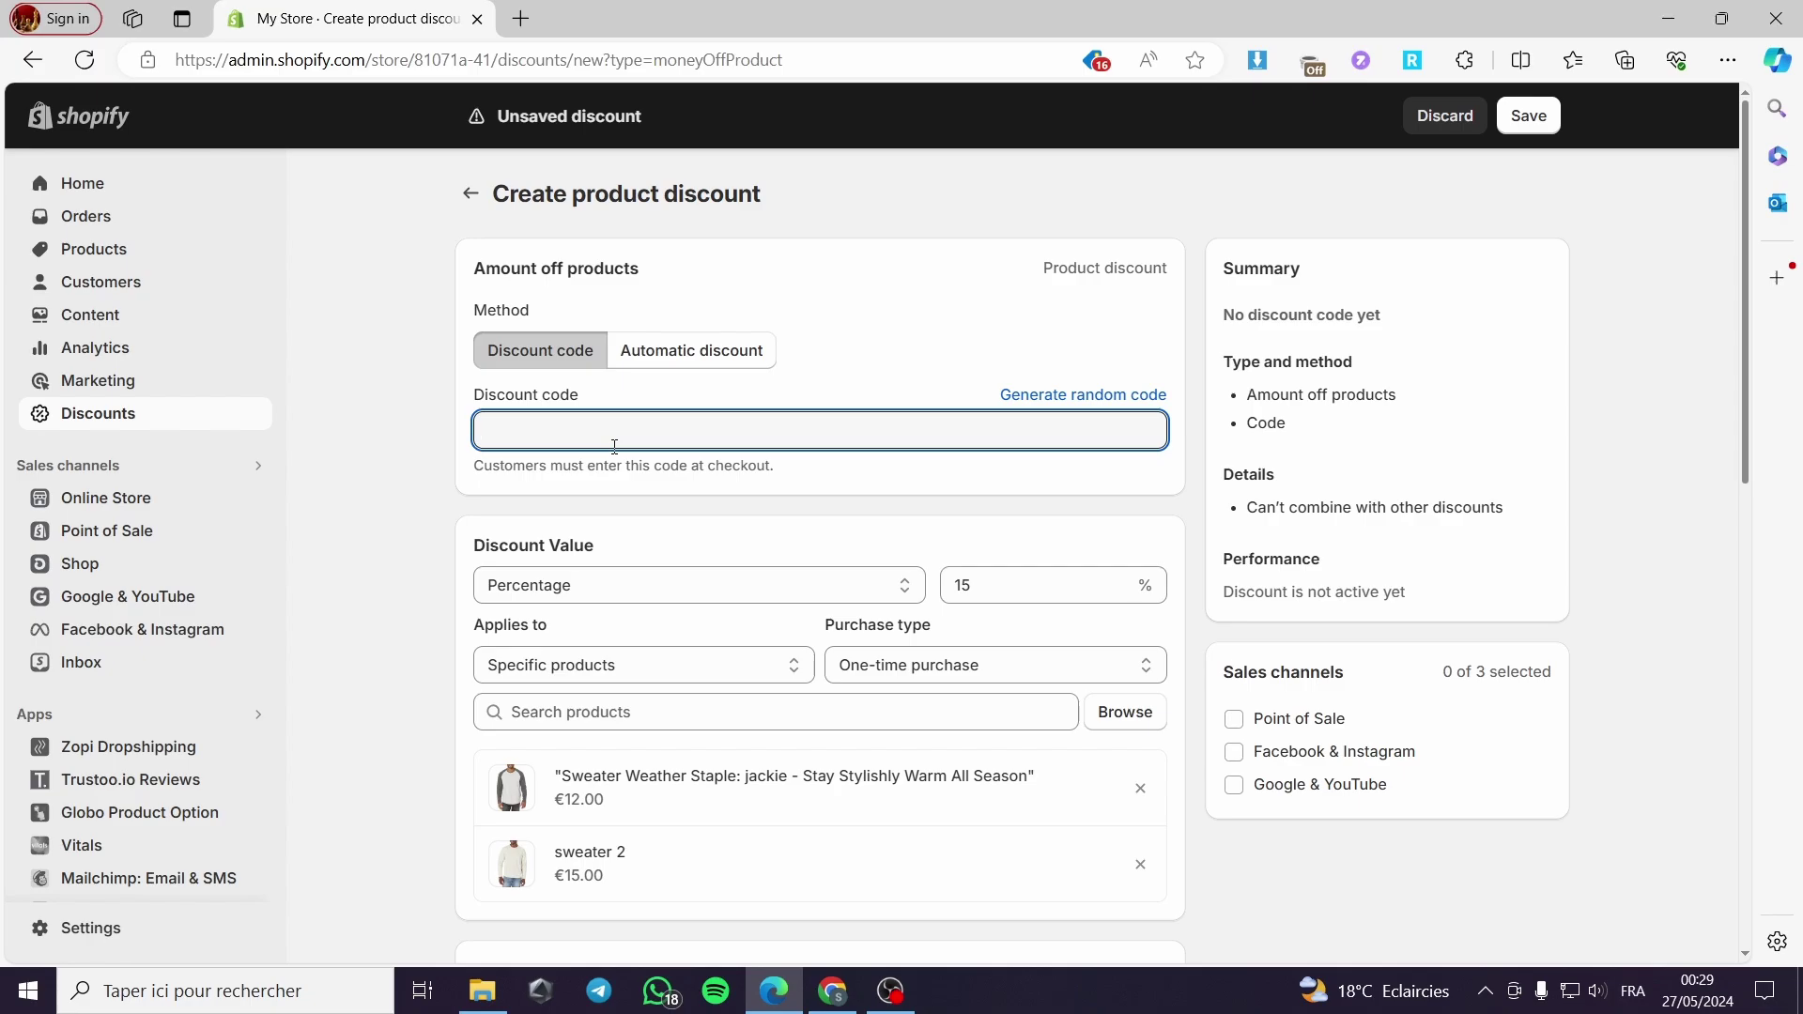
pyautogui.write('15')
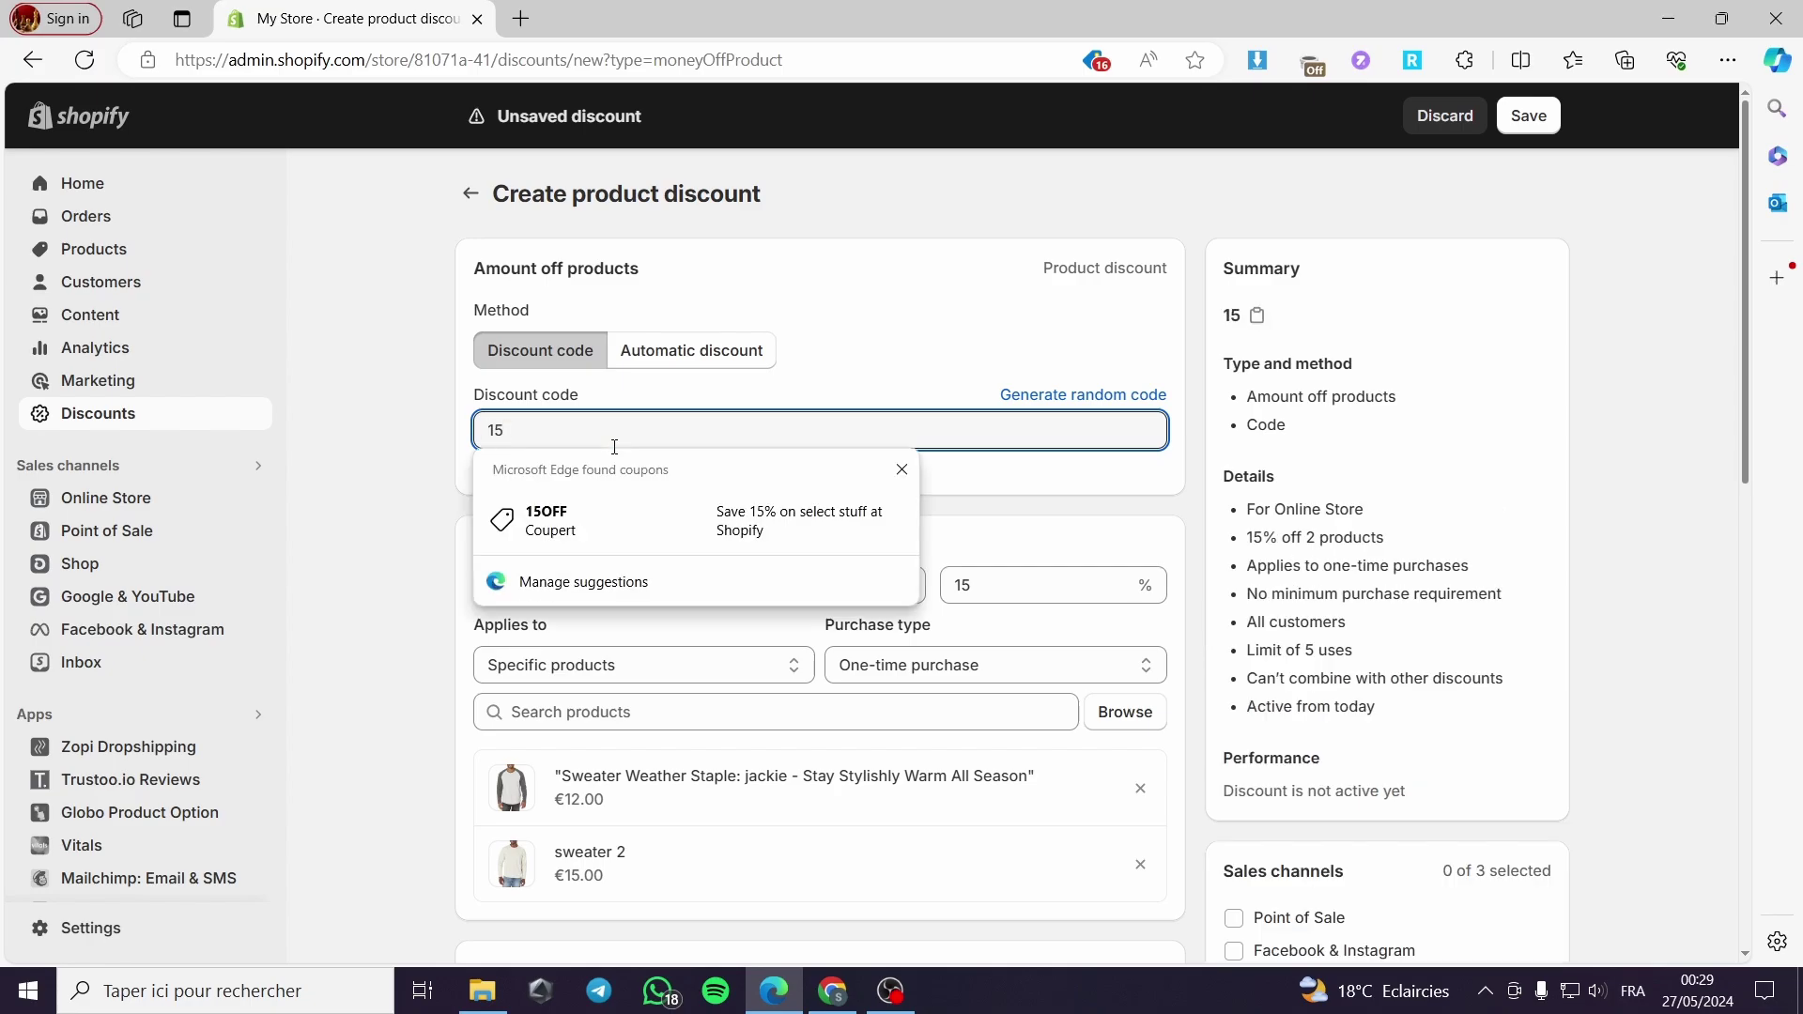
pyautogui.write('OFF')
pyautogui.click(411, 467)
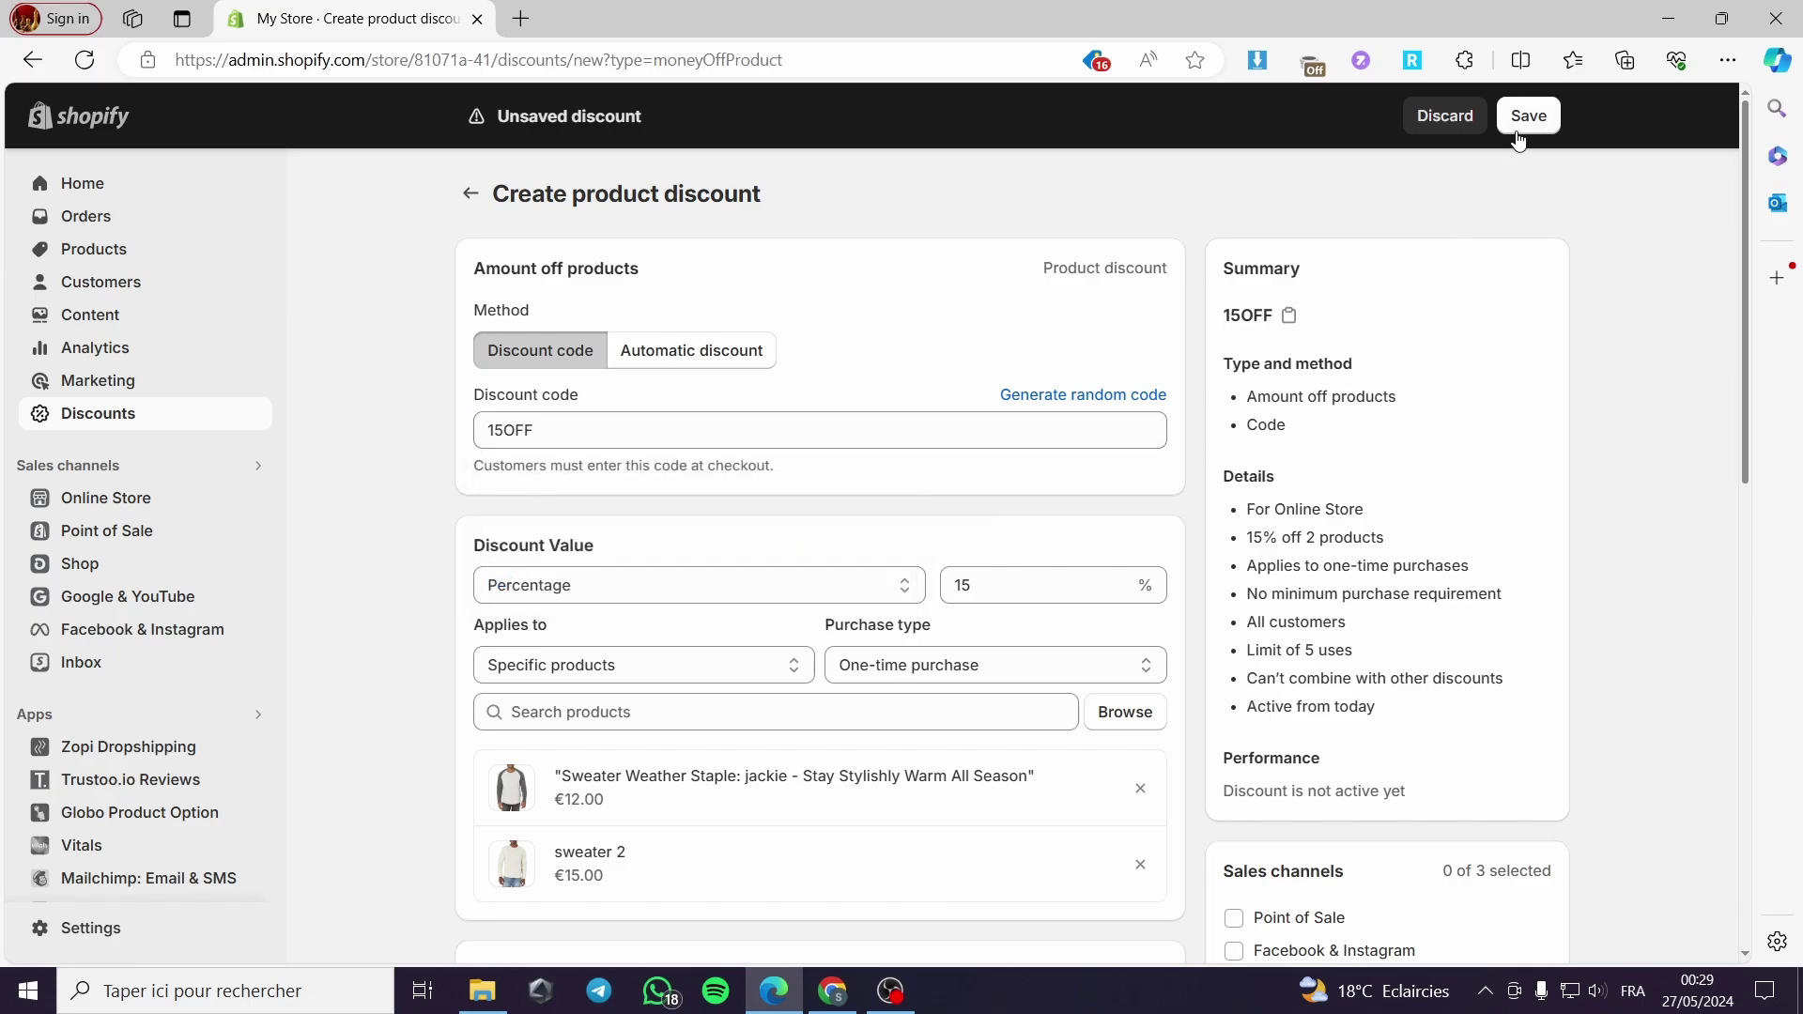
# Save the 15OFF discount.
pyautogui.scroll(-3, 1422, 452)
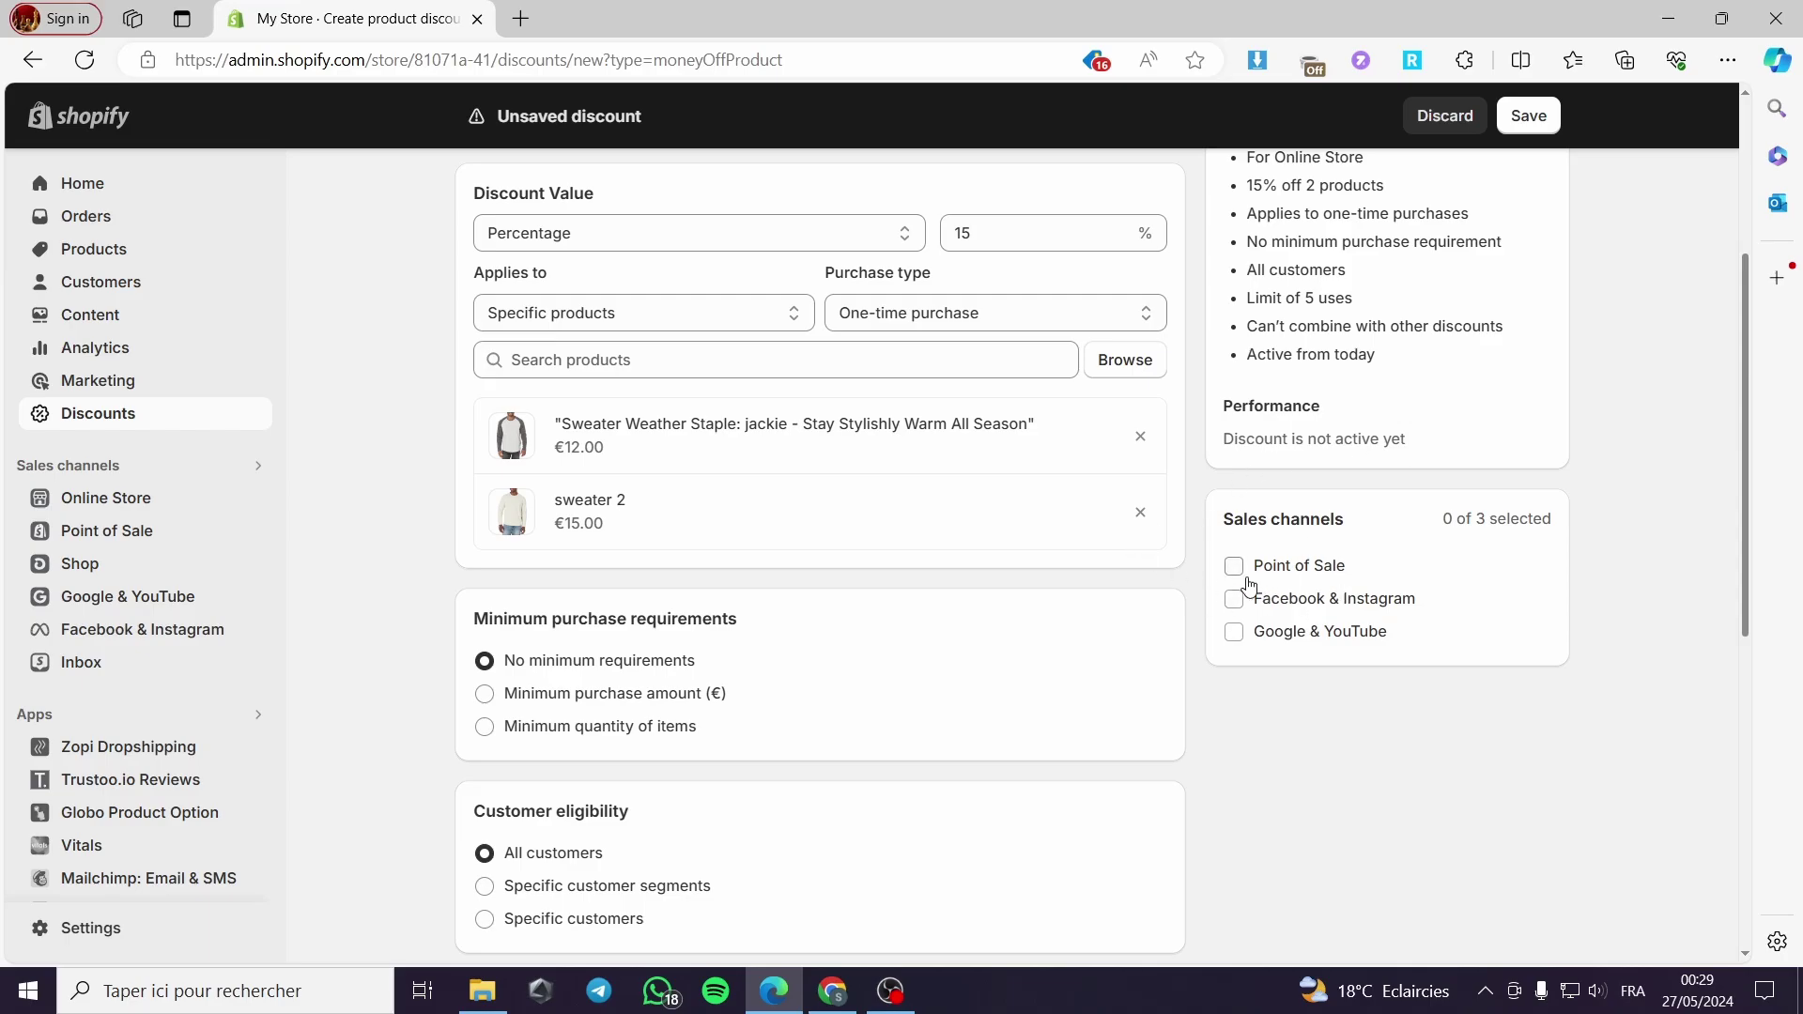
pyautogui.scroll(3, 1238, 577)
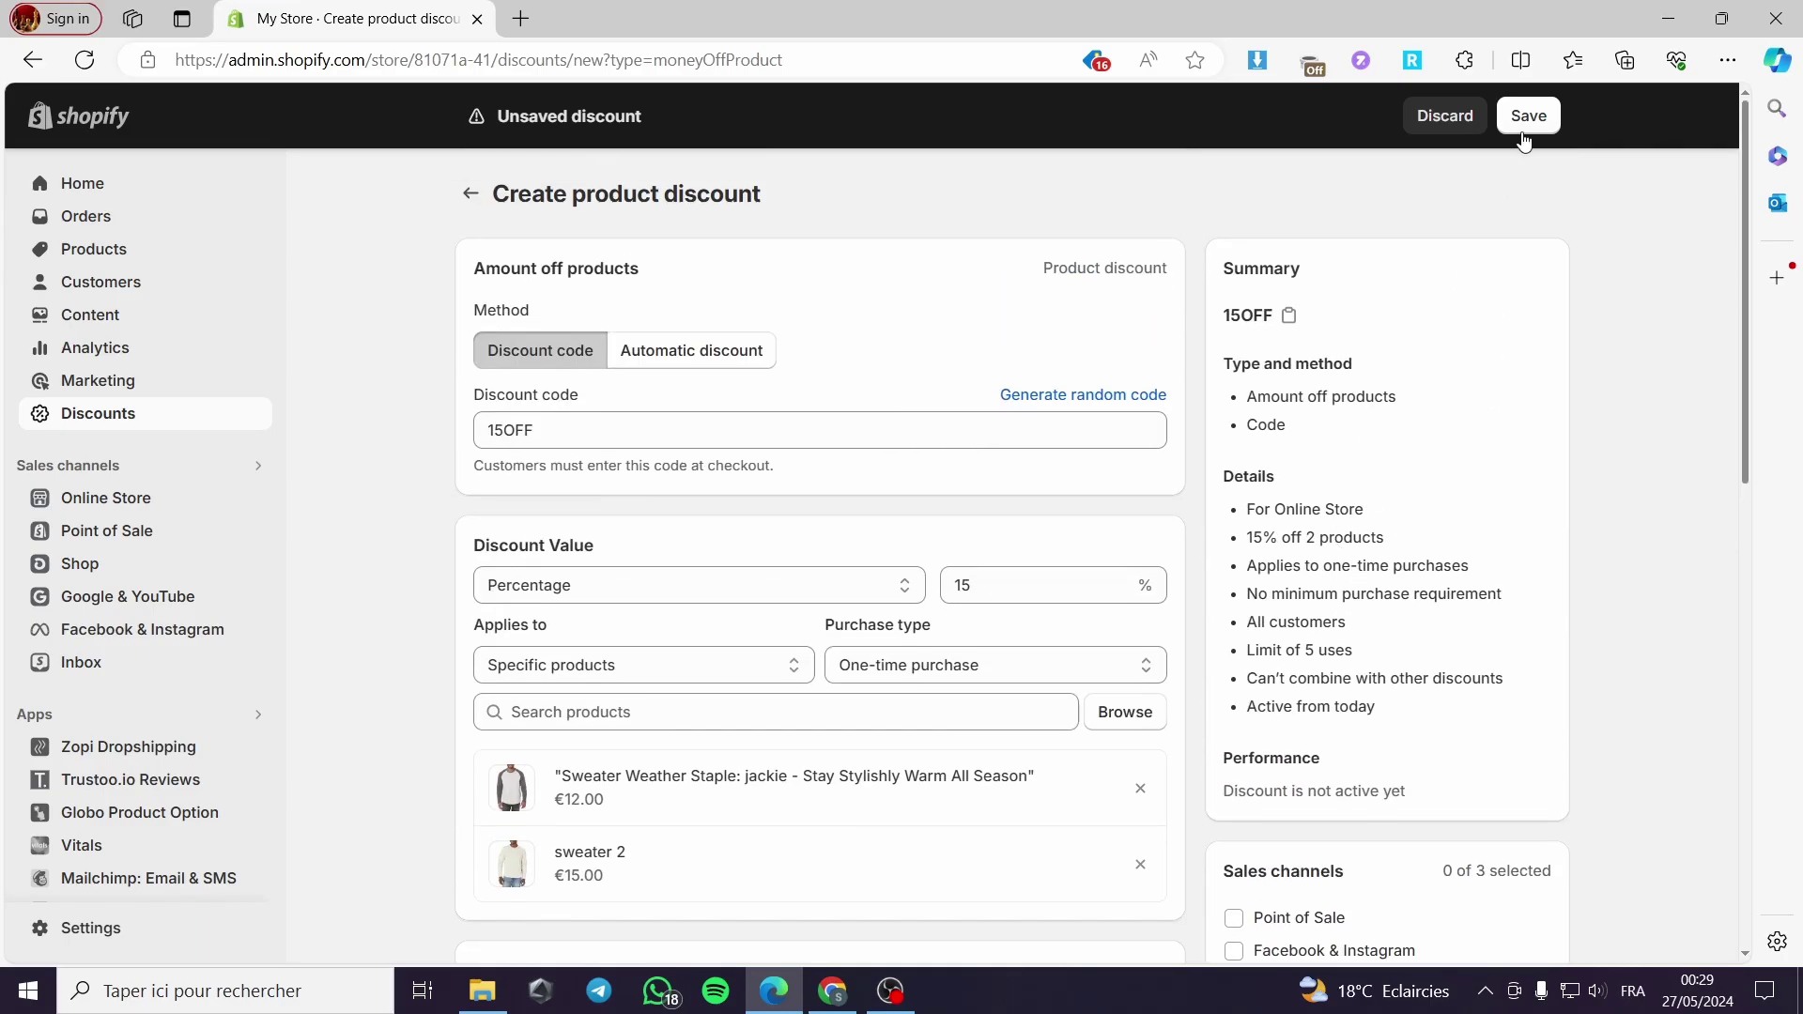
pyautogui.click(1528, 122)
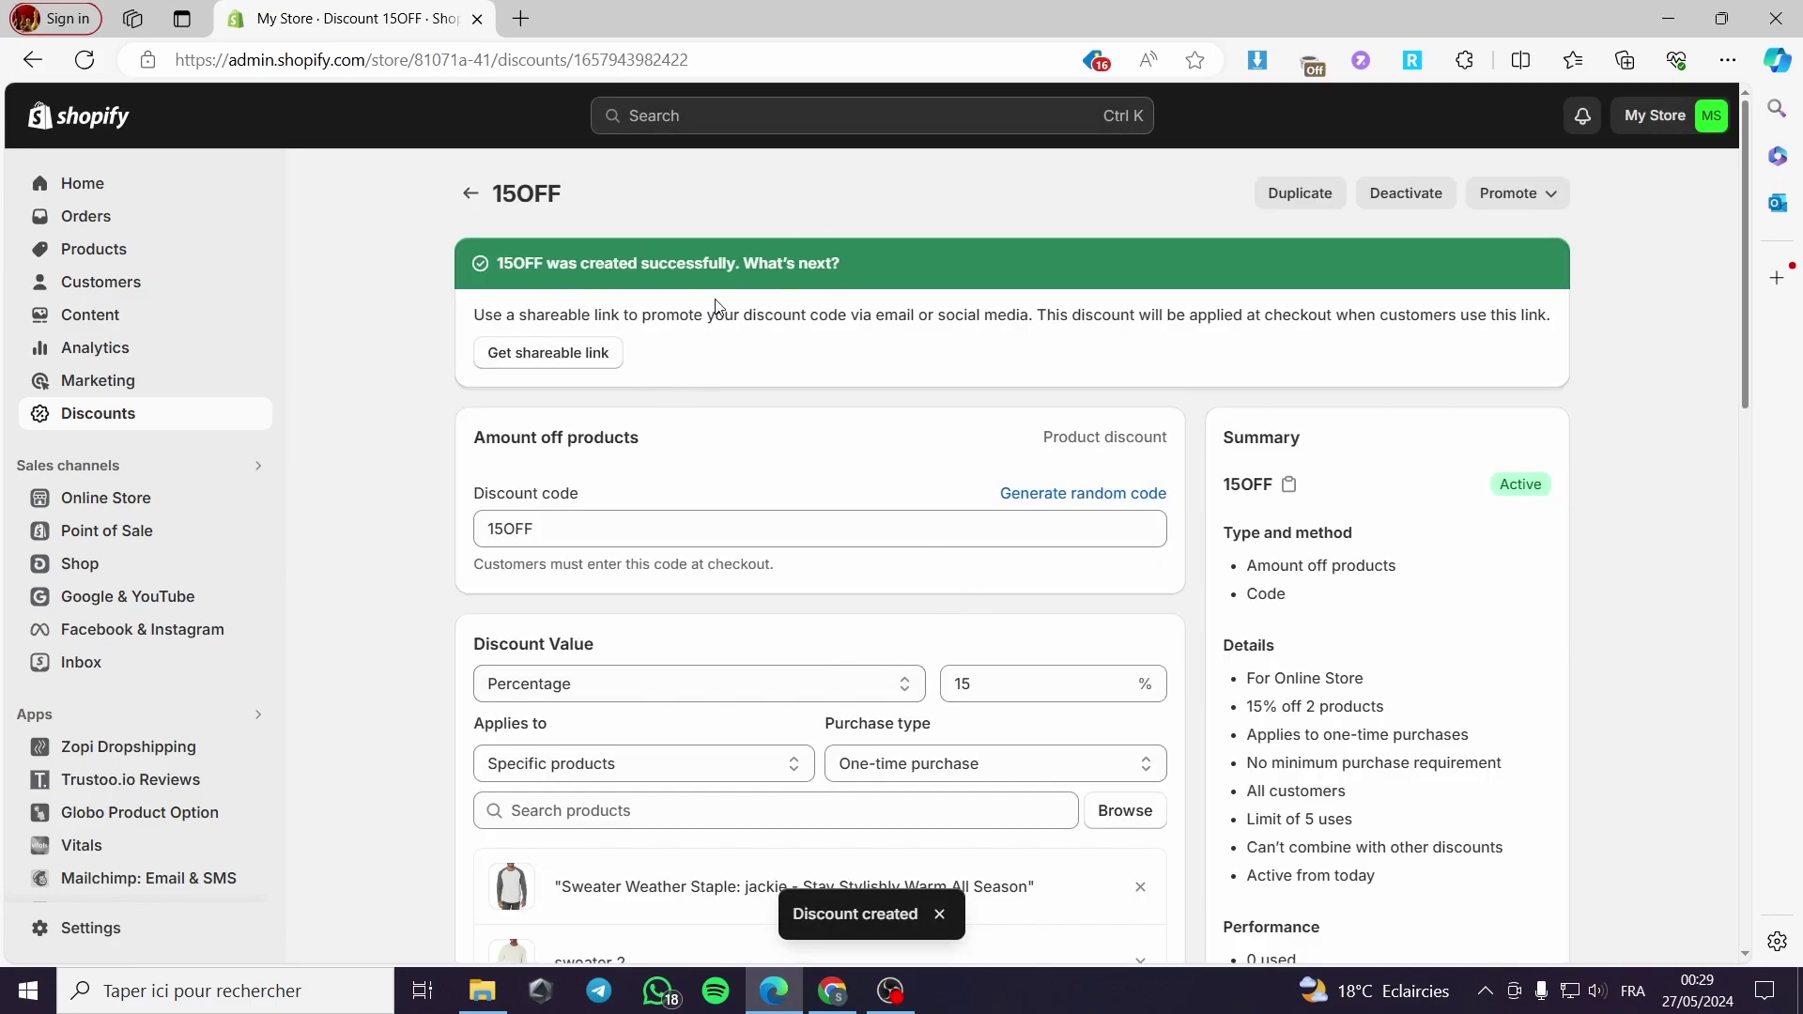
# View the discount's shareable link, then open the online store in a new tab.
pyautogui.click(542, 358)
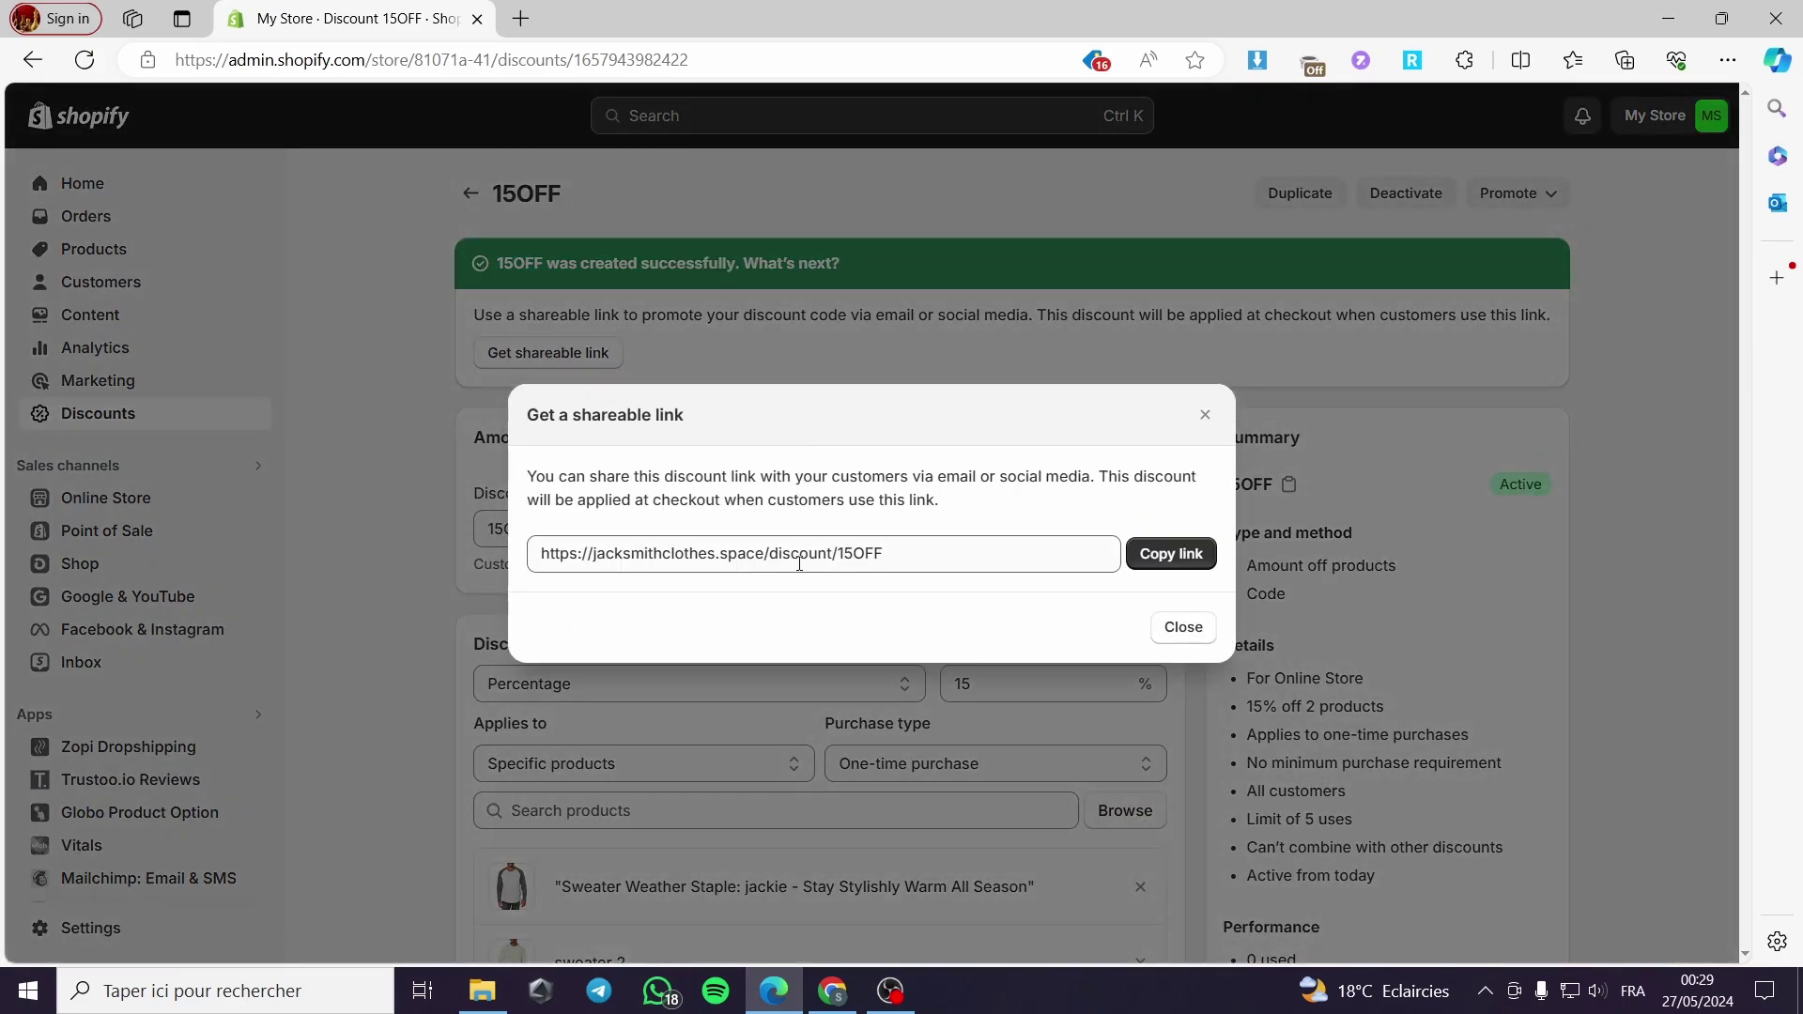
pyautogui.click(1184, 631)
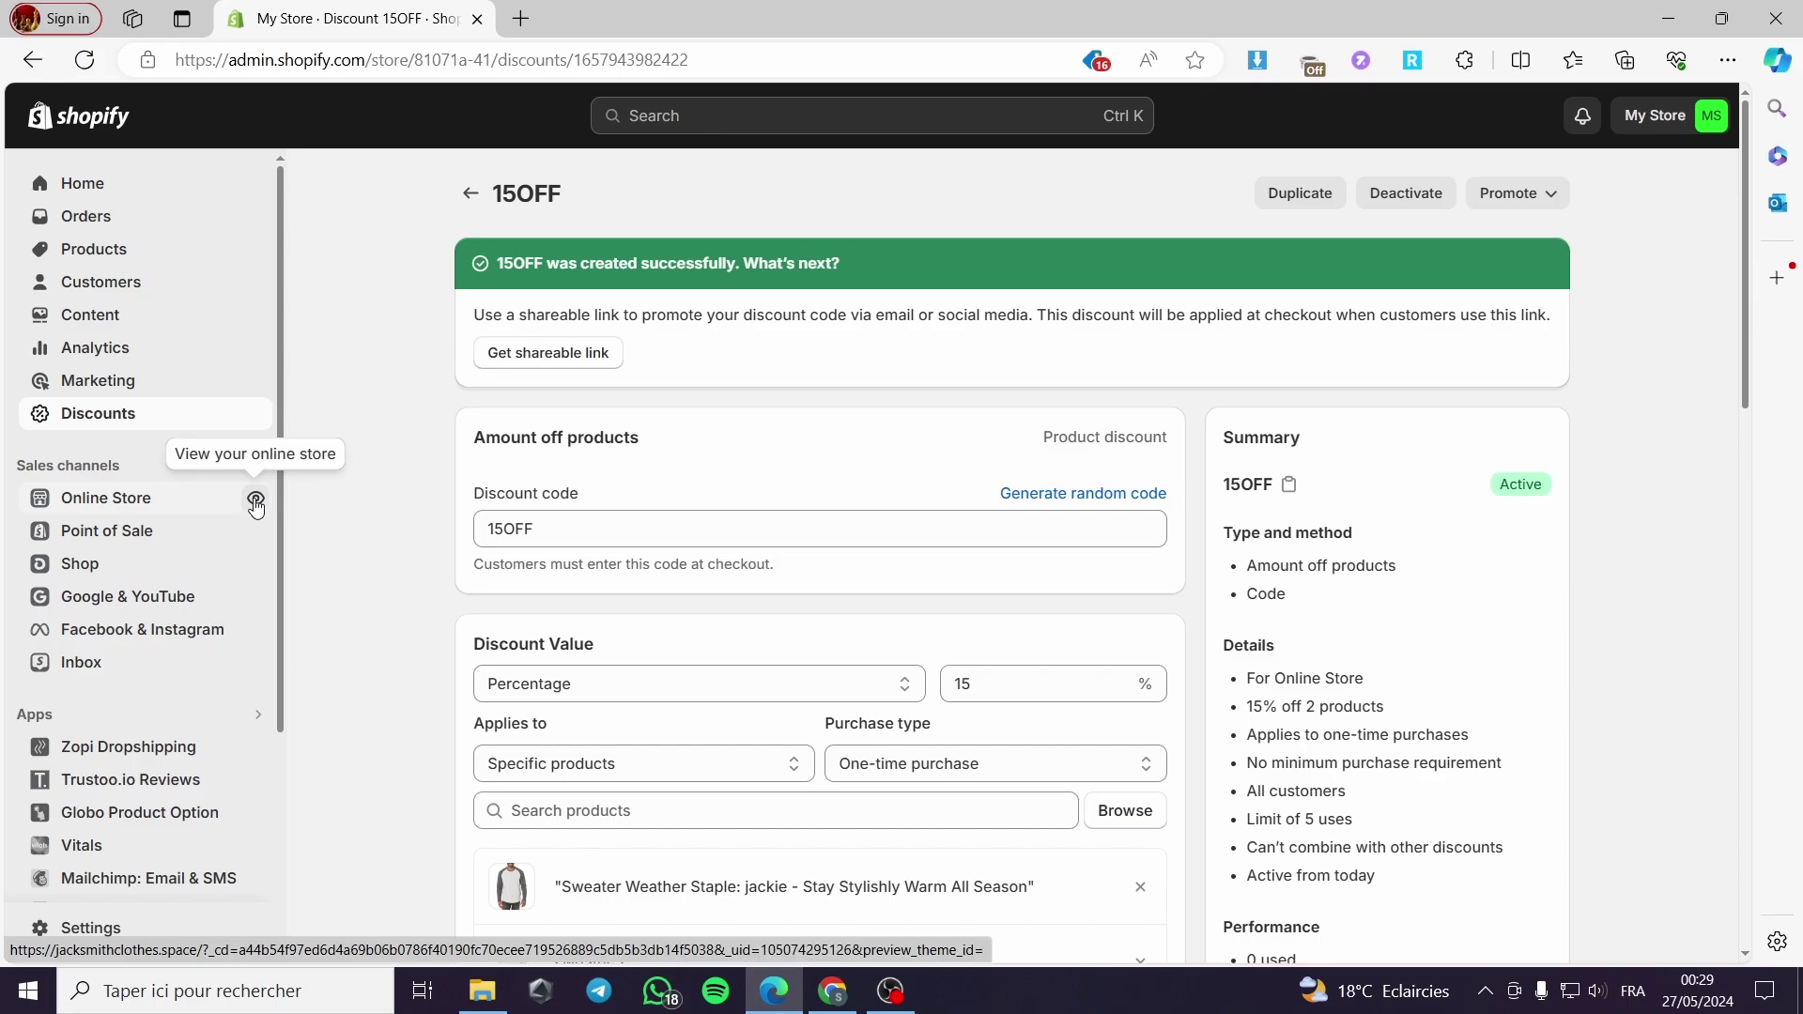
pyautogui.click(255, 506)
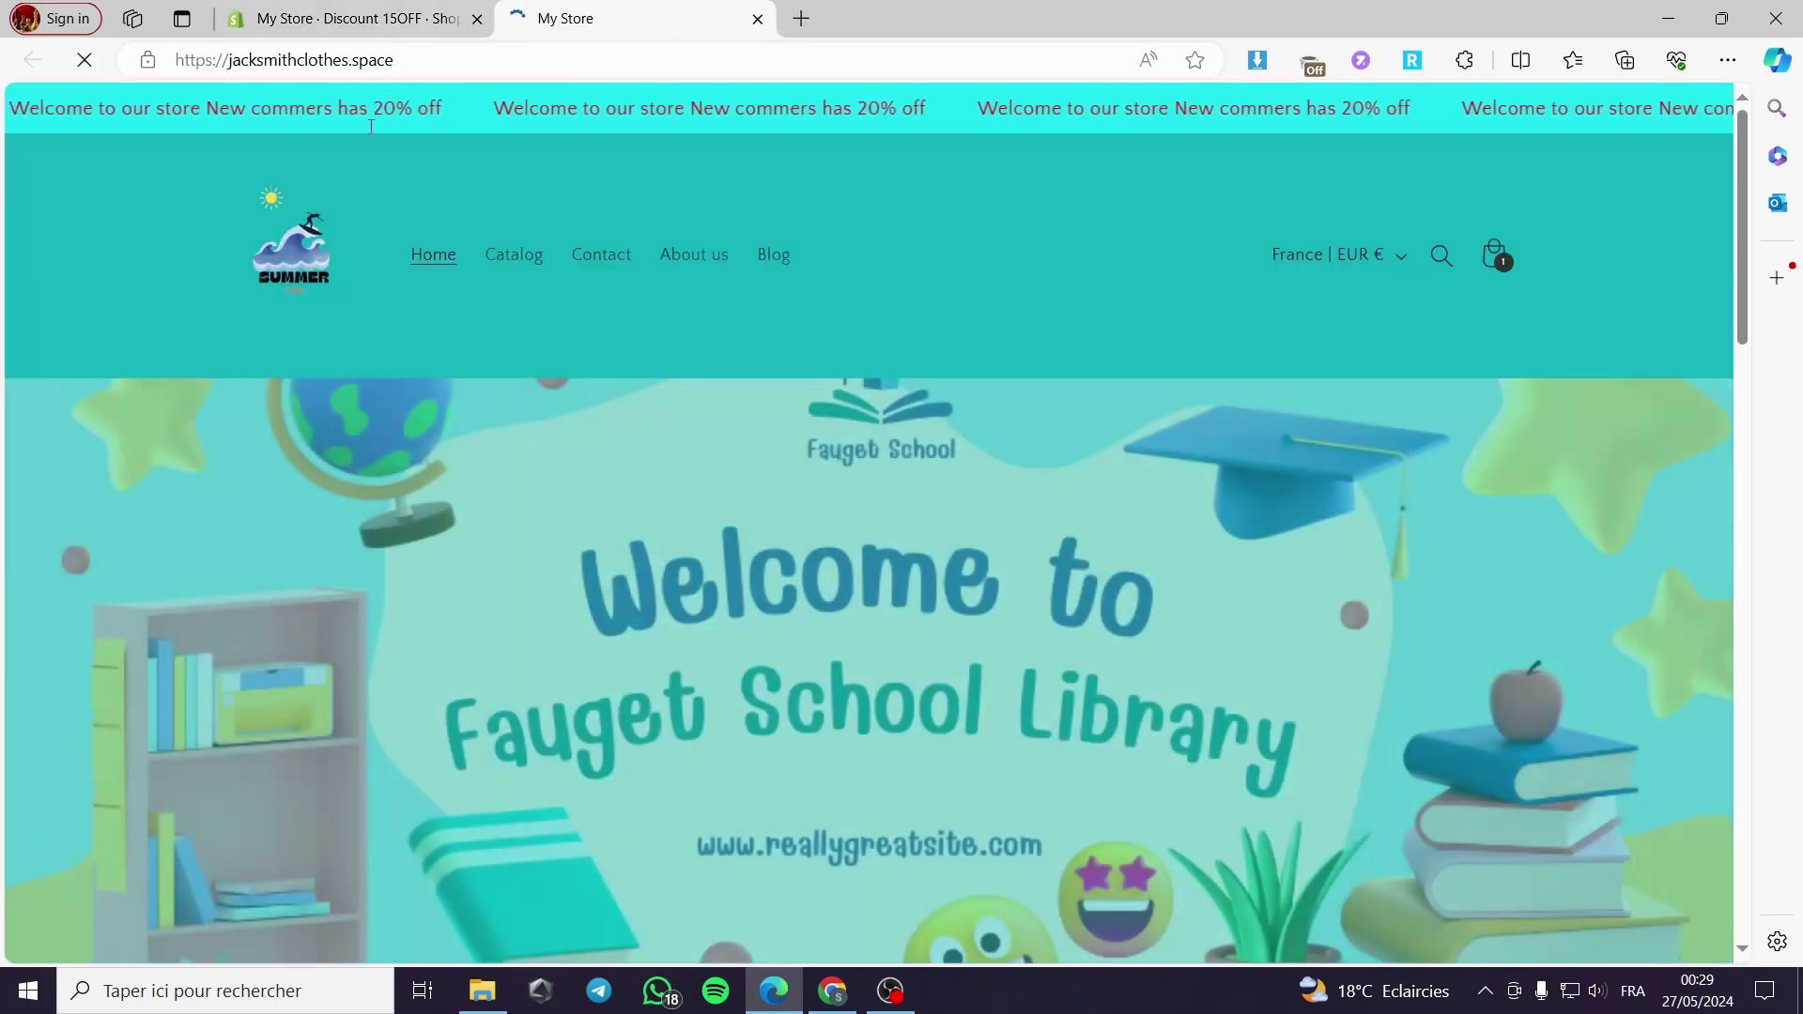
# Add the Sweater Weather Staple: jackie sweater to the storefront cart.
pyautogui.scroll(-5, 974, 503)
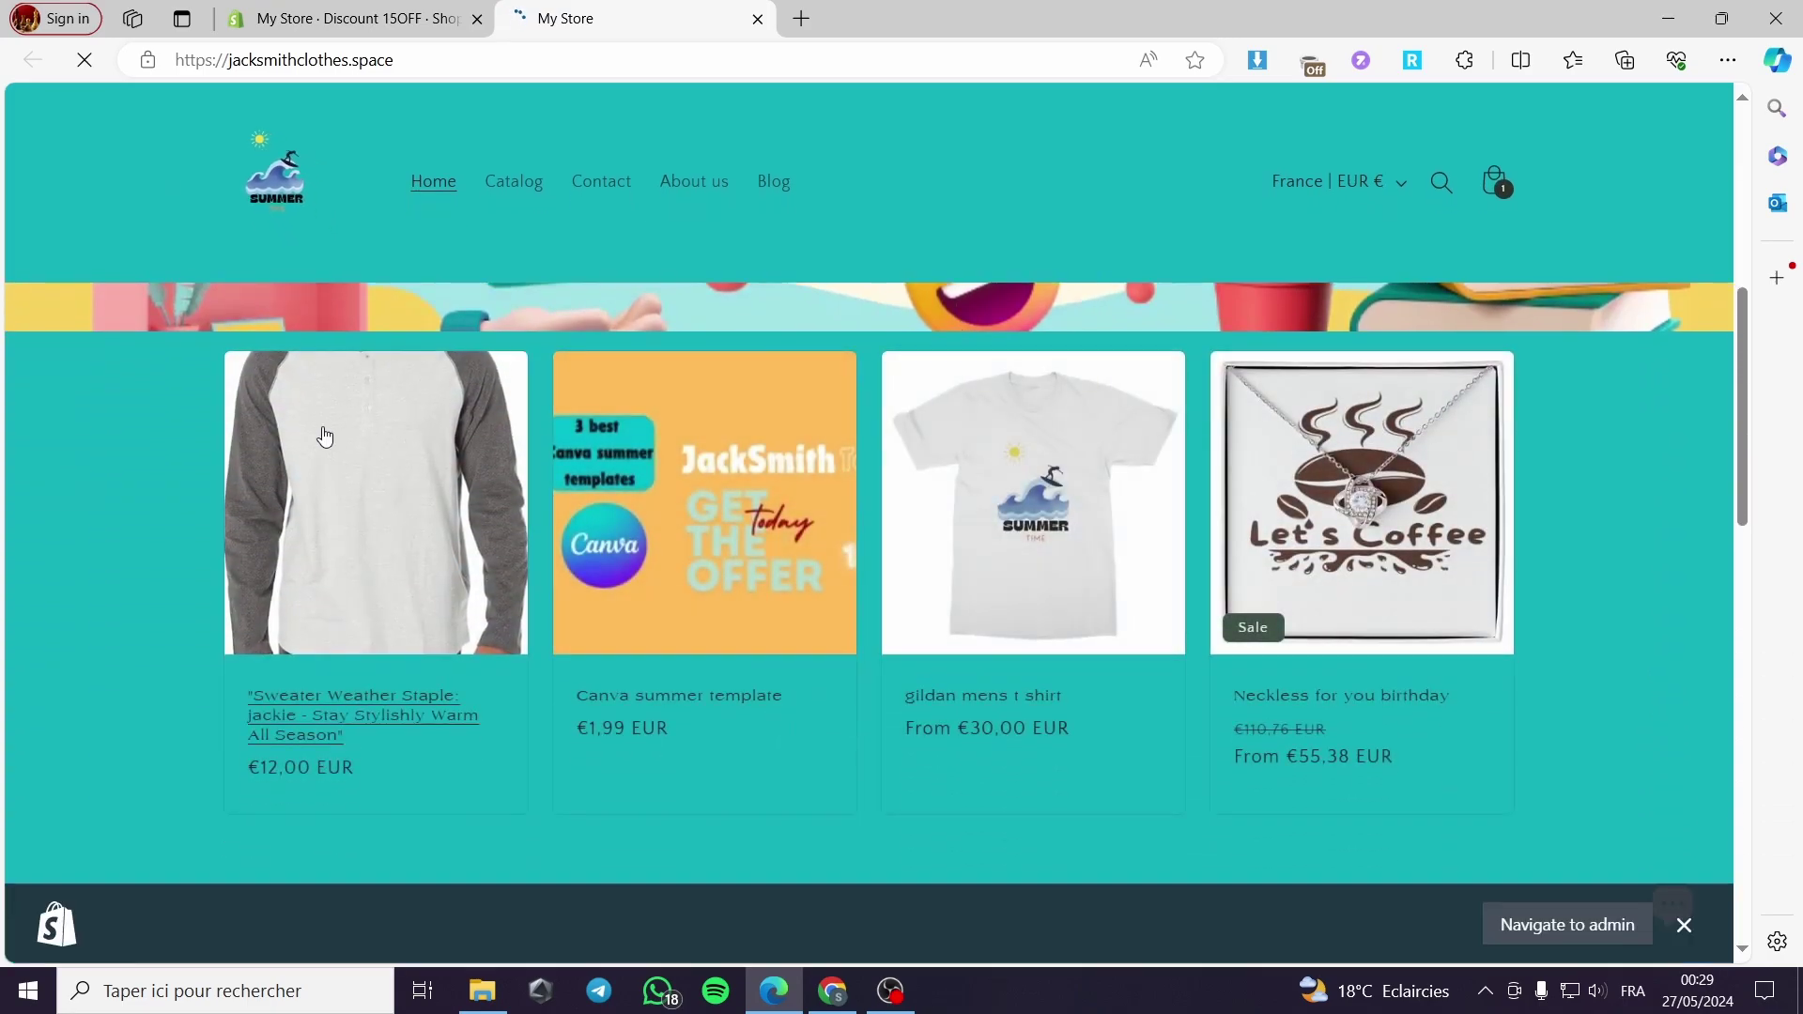
pyautogui.scroll(-4, 399, 608)
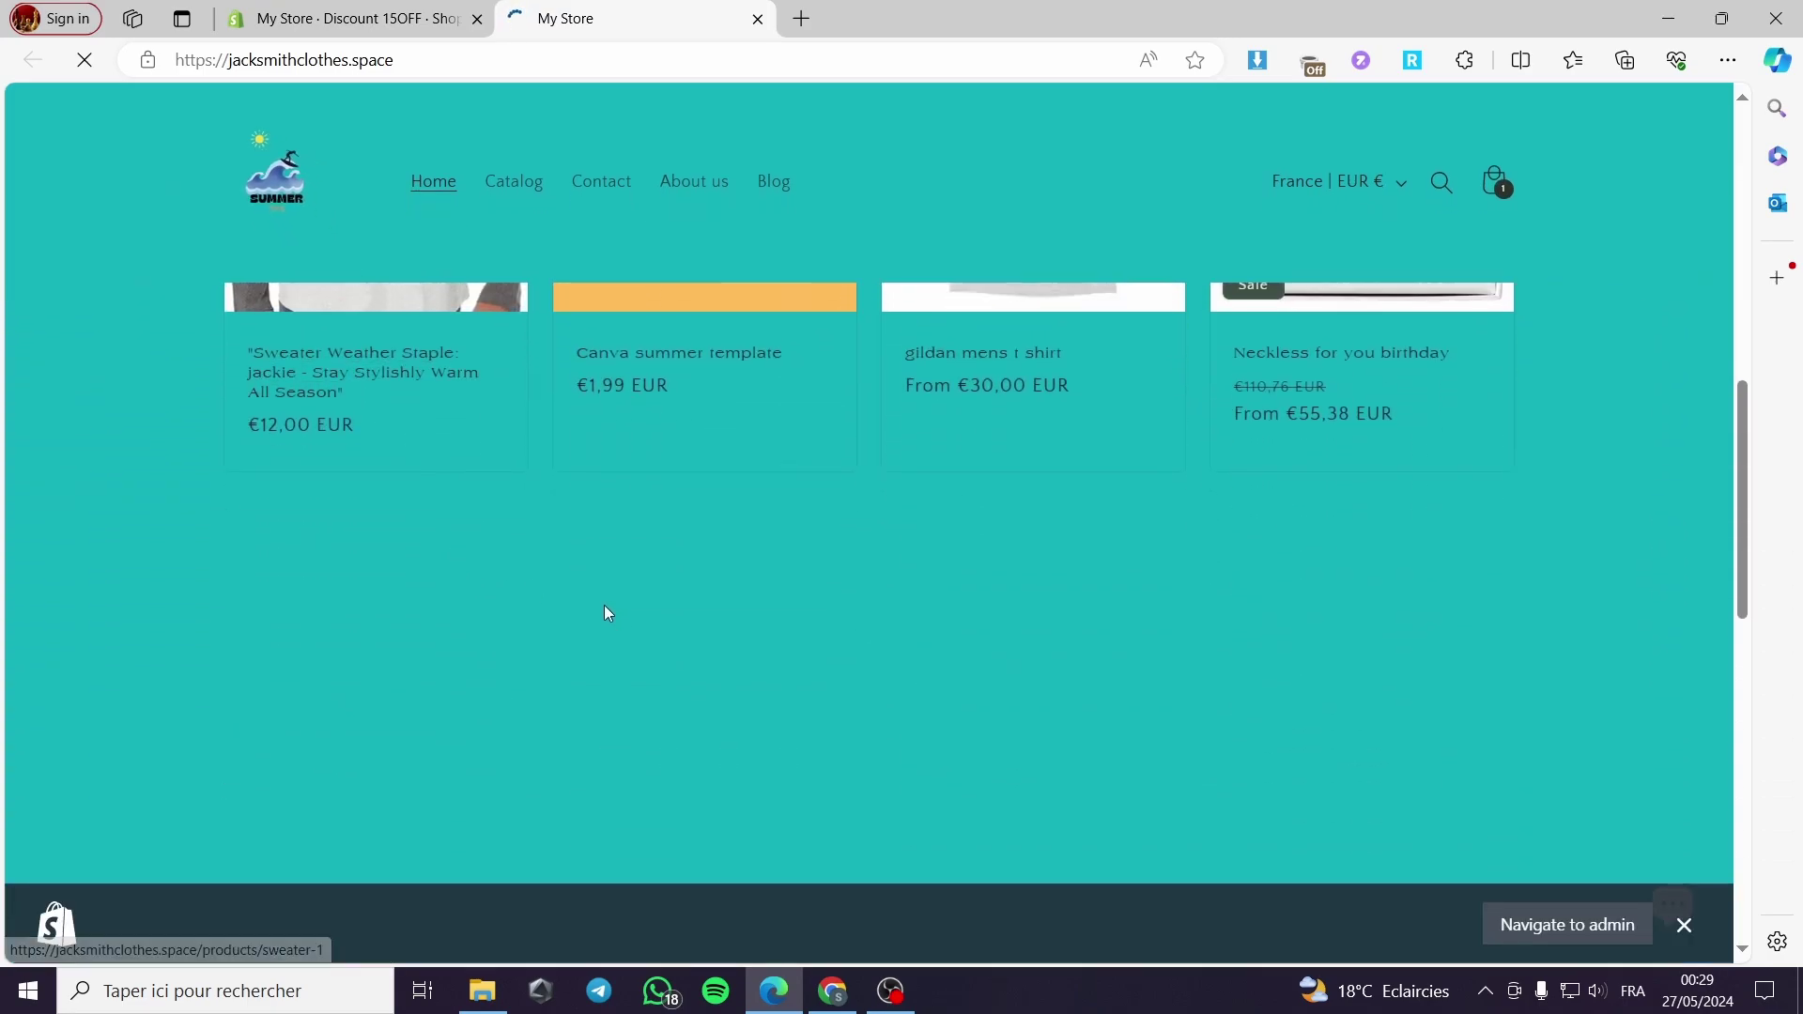
pyautogui.scroll(5, 605, 614)
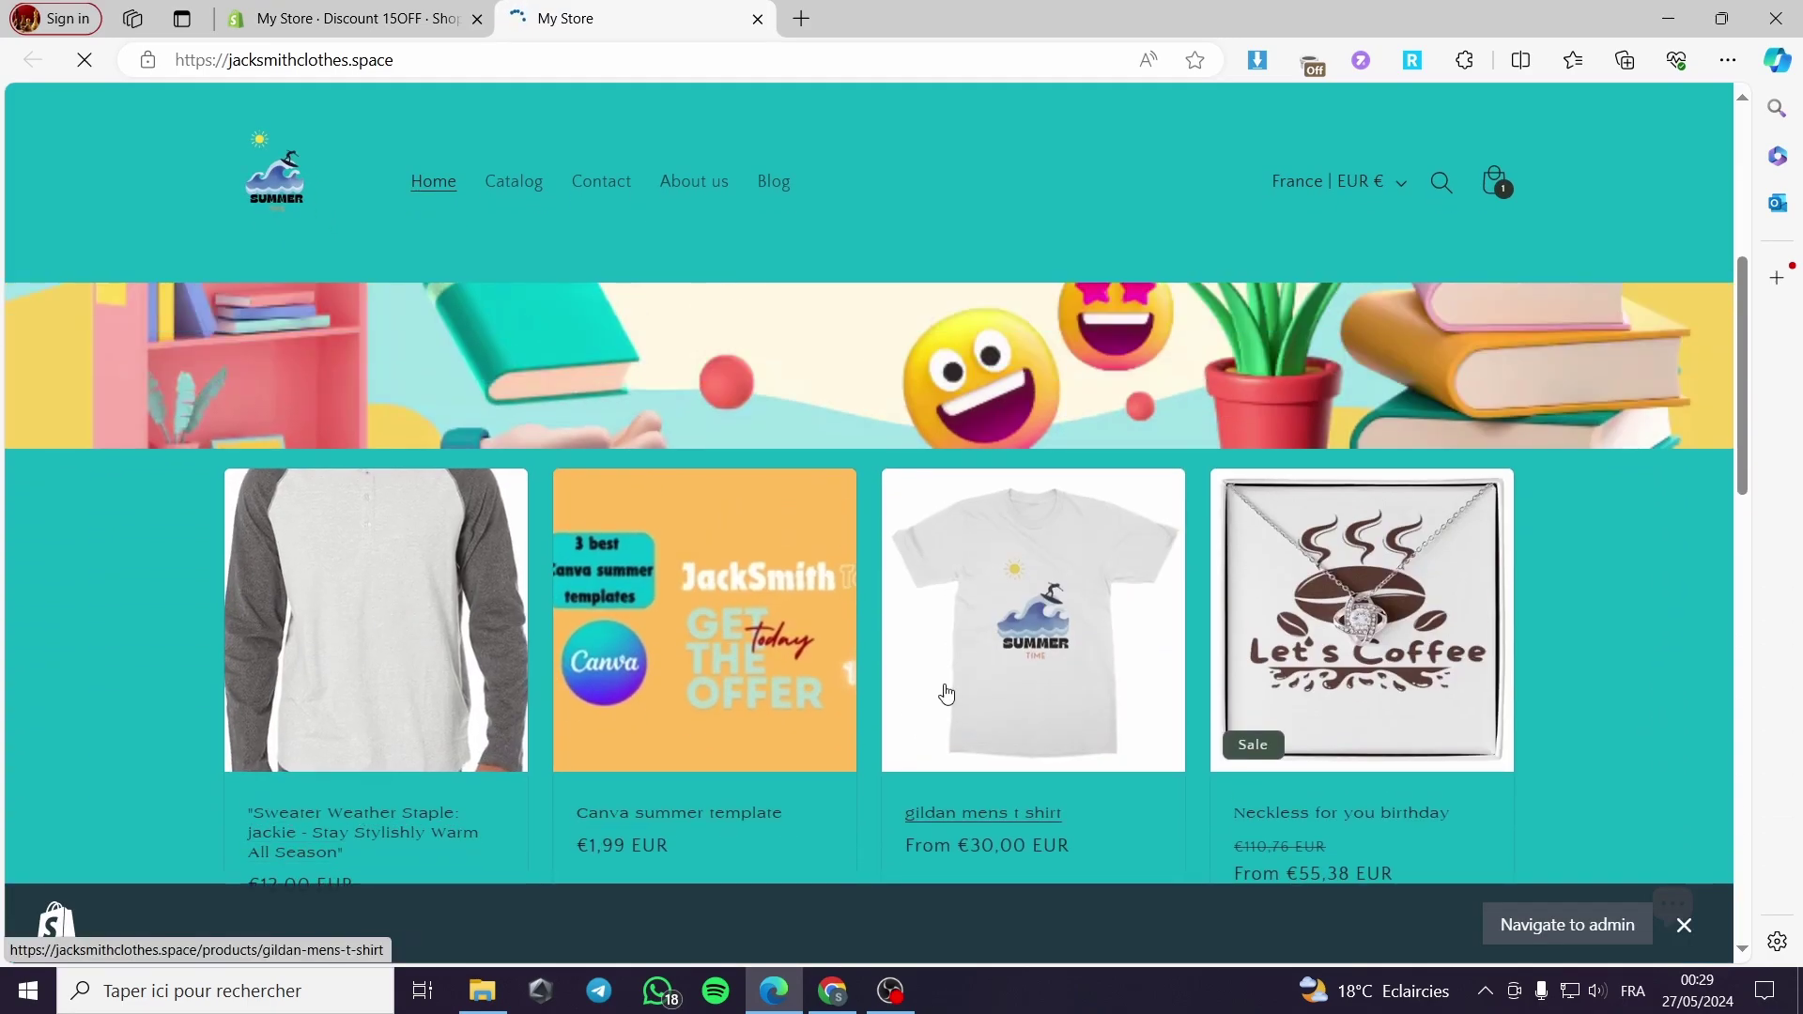
pyautogui.scroll(-2, 947, 693)
pyautogui.scroll(1, 1040, 653)
pyautogui.scroll(-1, 737, 632)
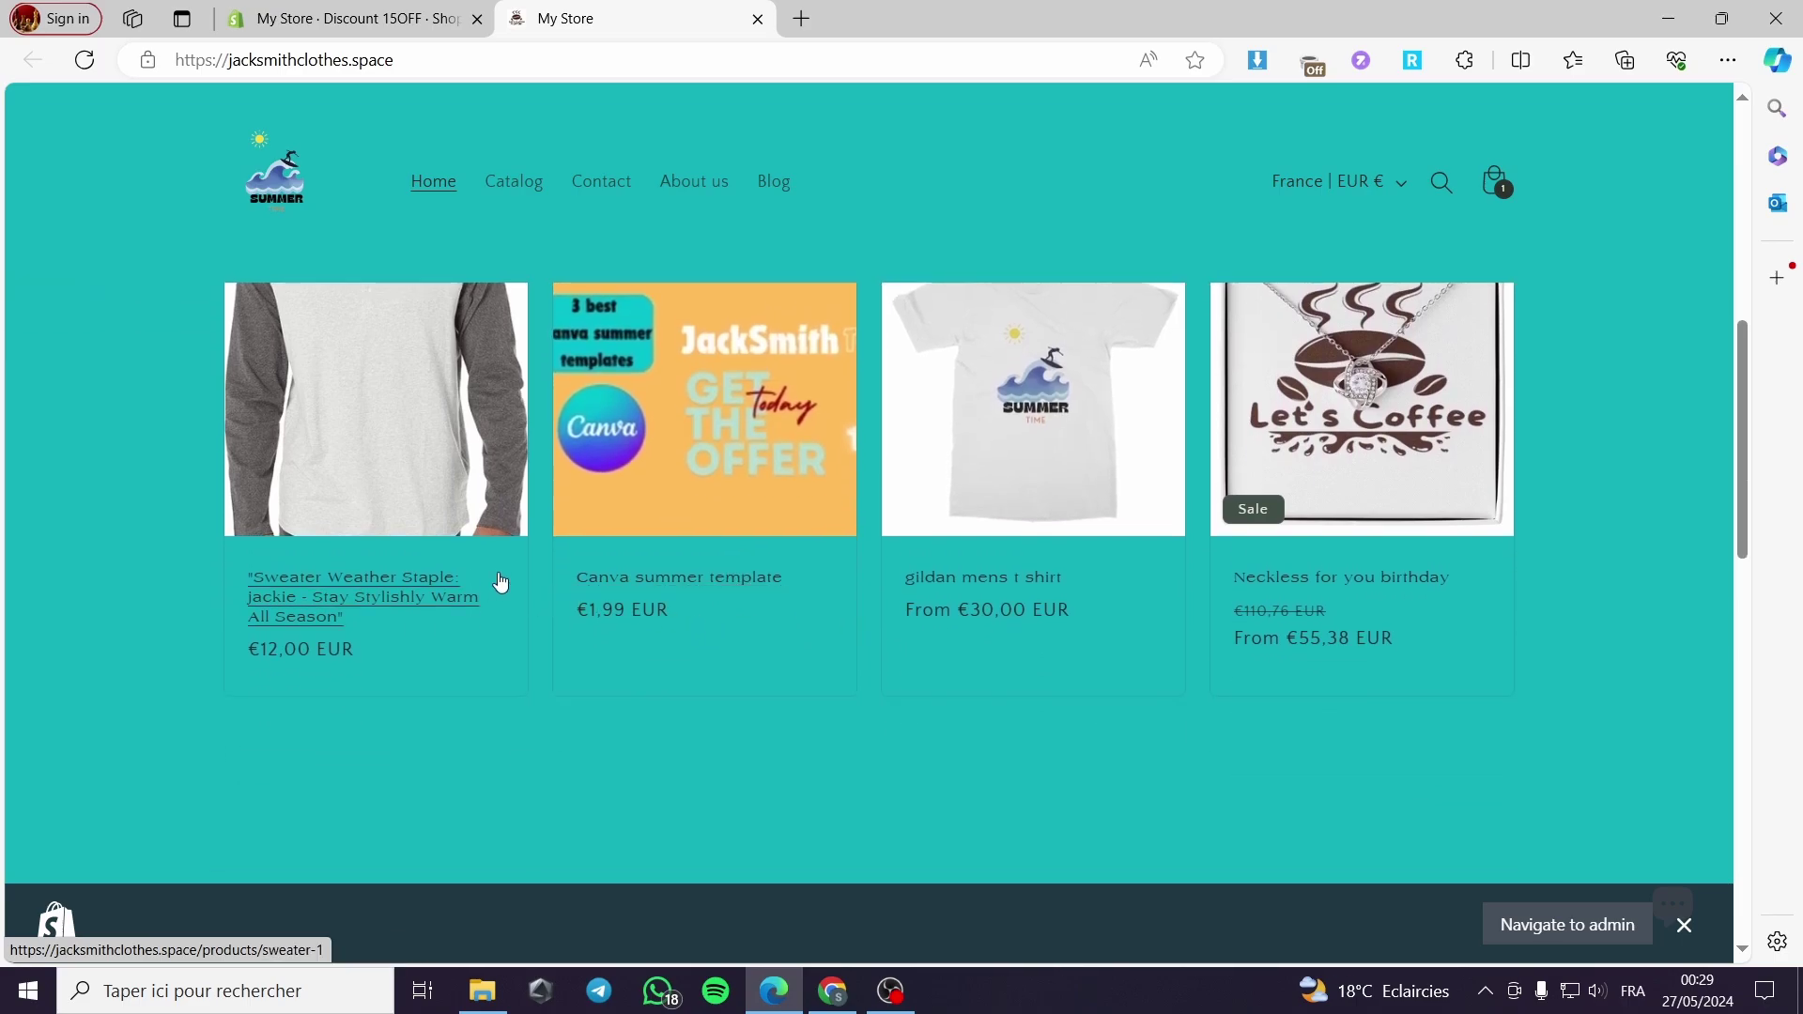
pyautogui.click(1684, 925)
pyautogui.click(391, 508)
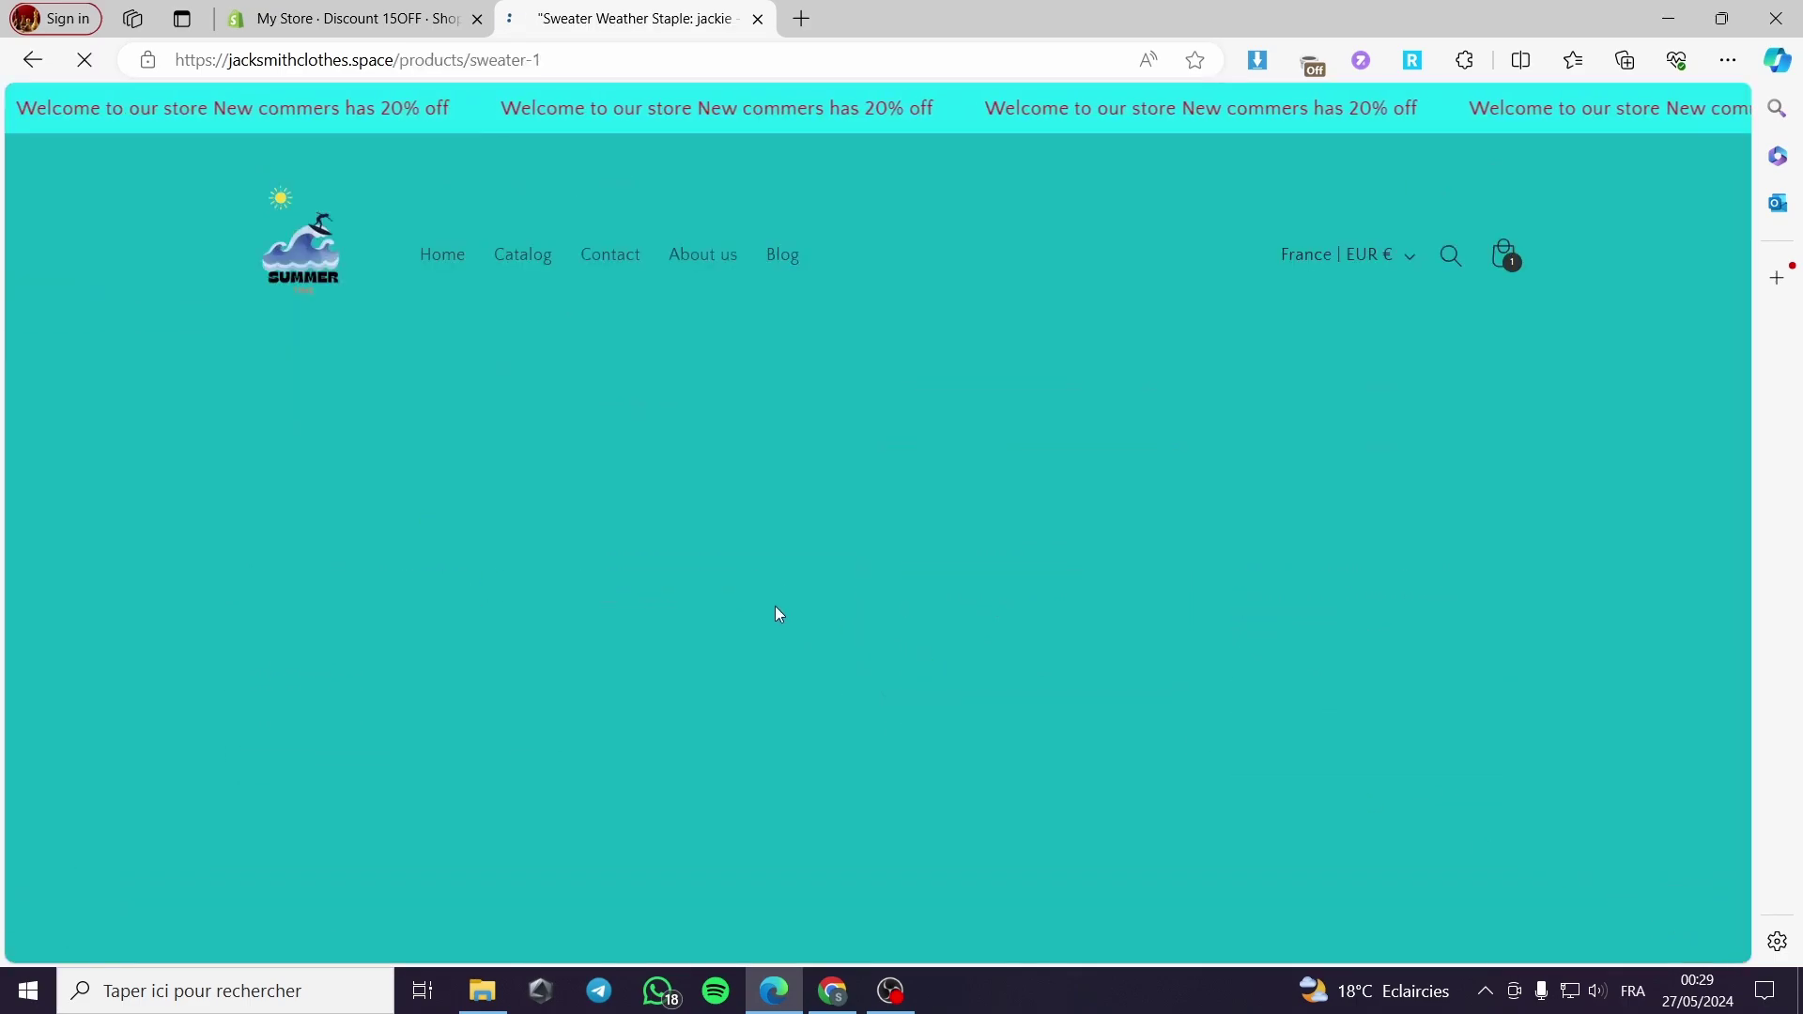
pyautogui.scroll(-3, 776, 608)
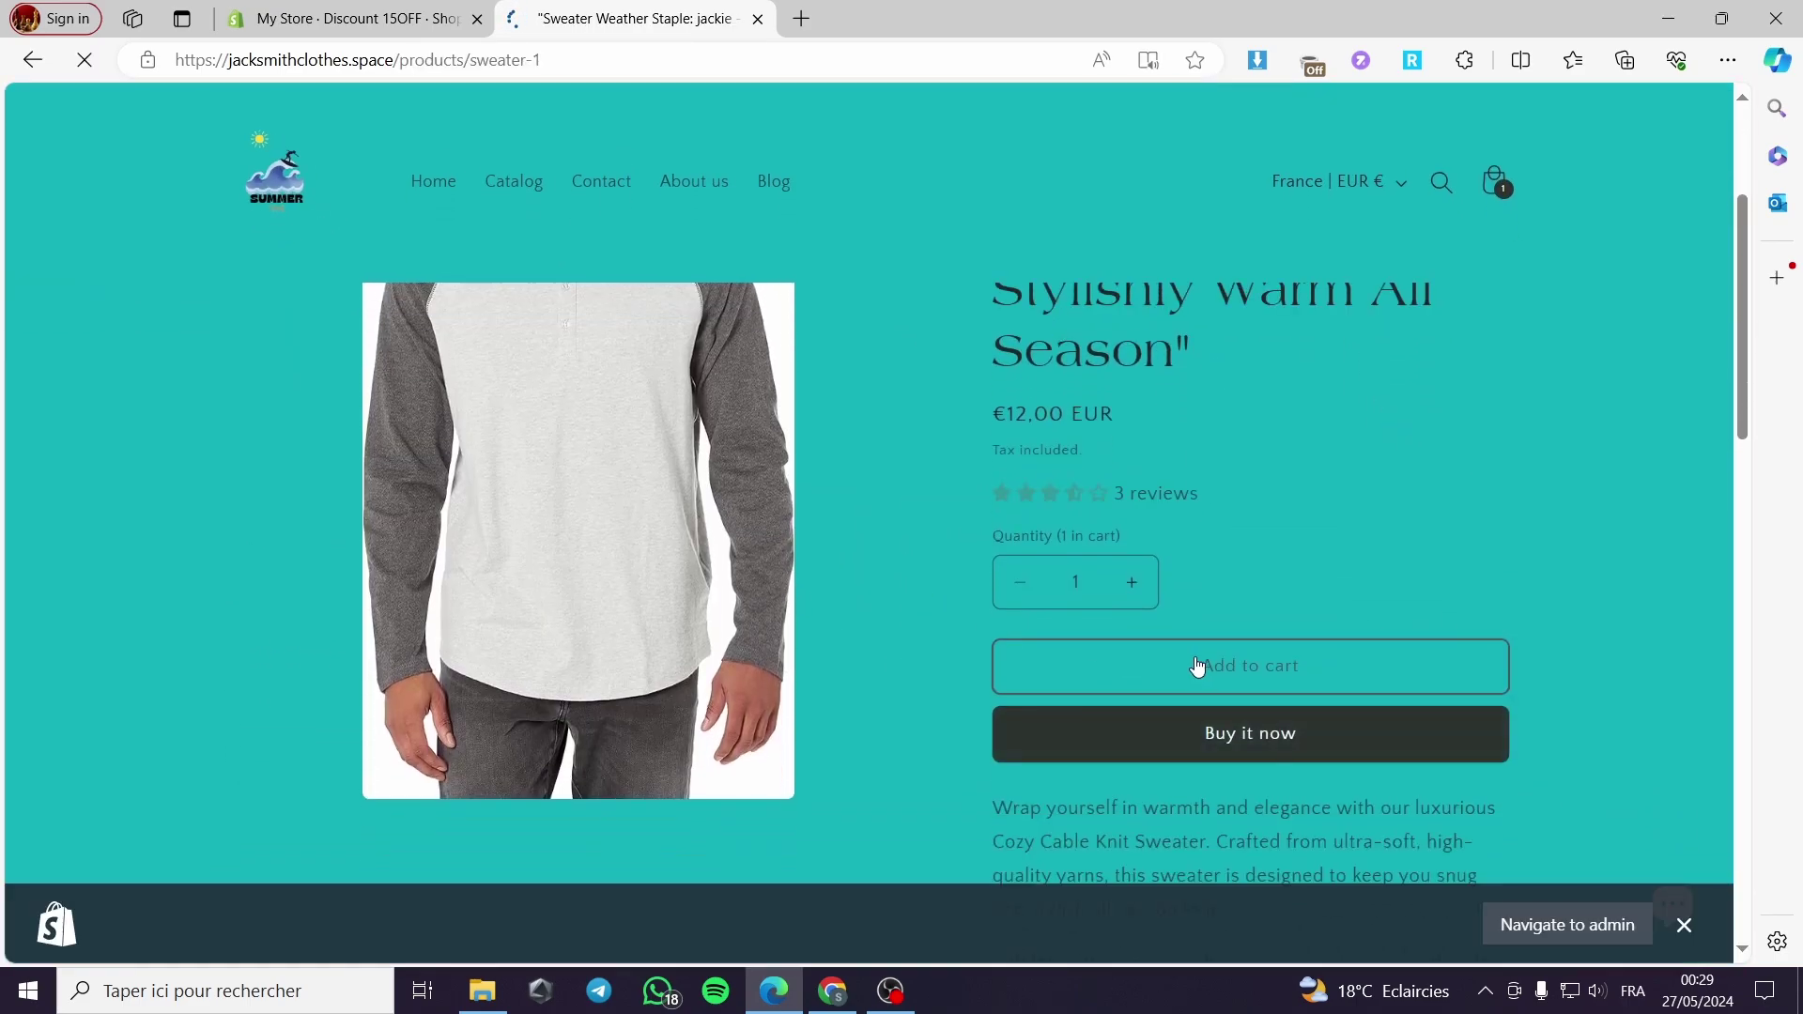
pyautogui.click(1241, 668)
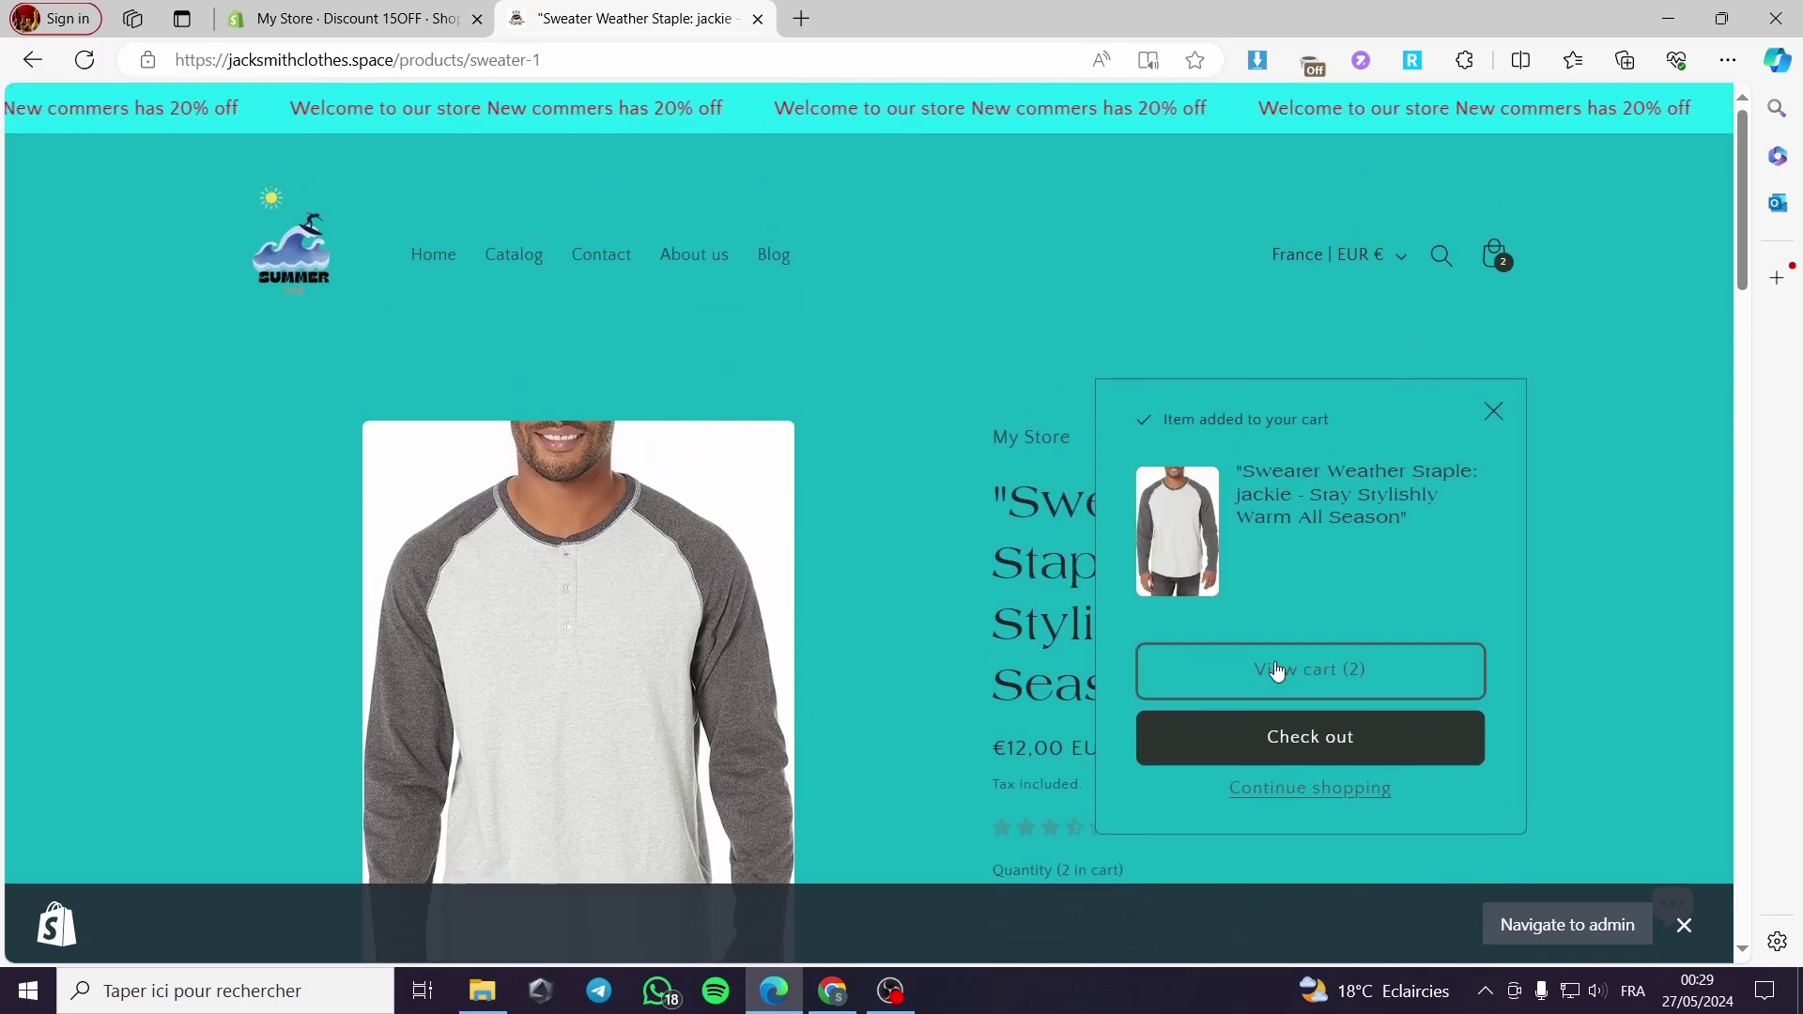
# Go to the cart and proceed to checkout.
pyautogui.click(1354, 670)
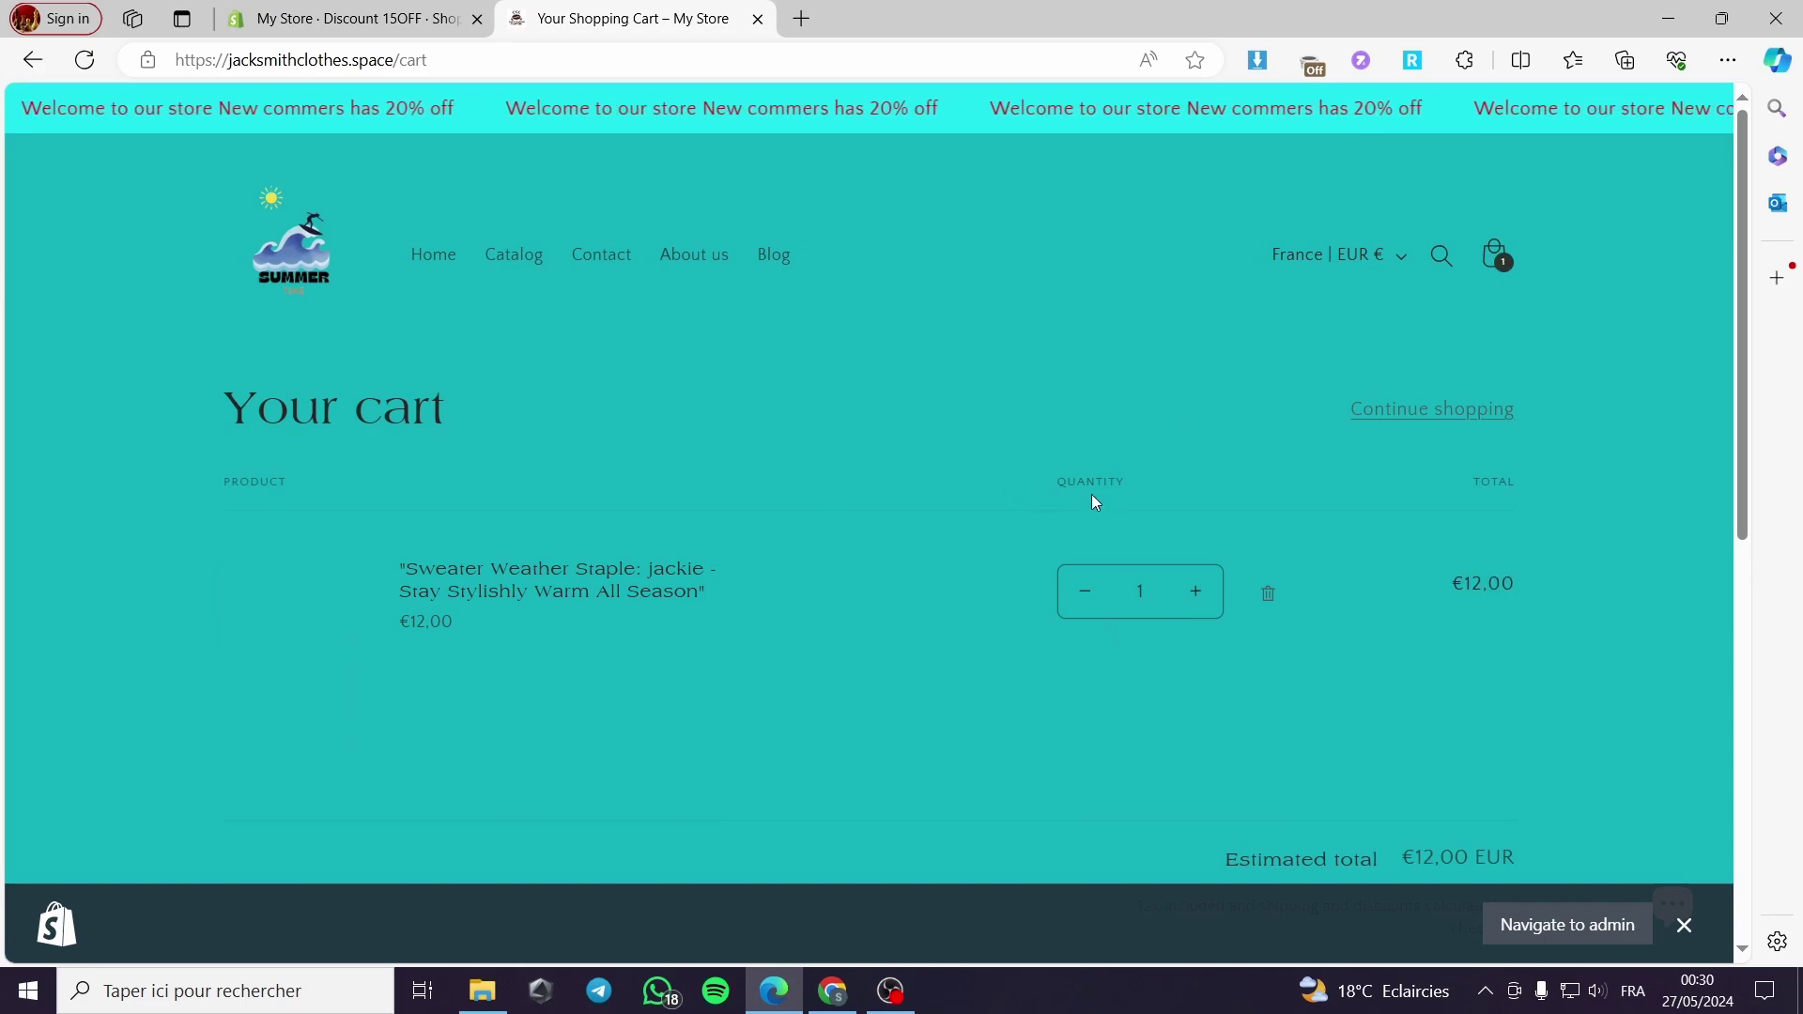
pyautogui.scroll(-4, 1219, 575)
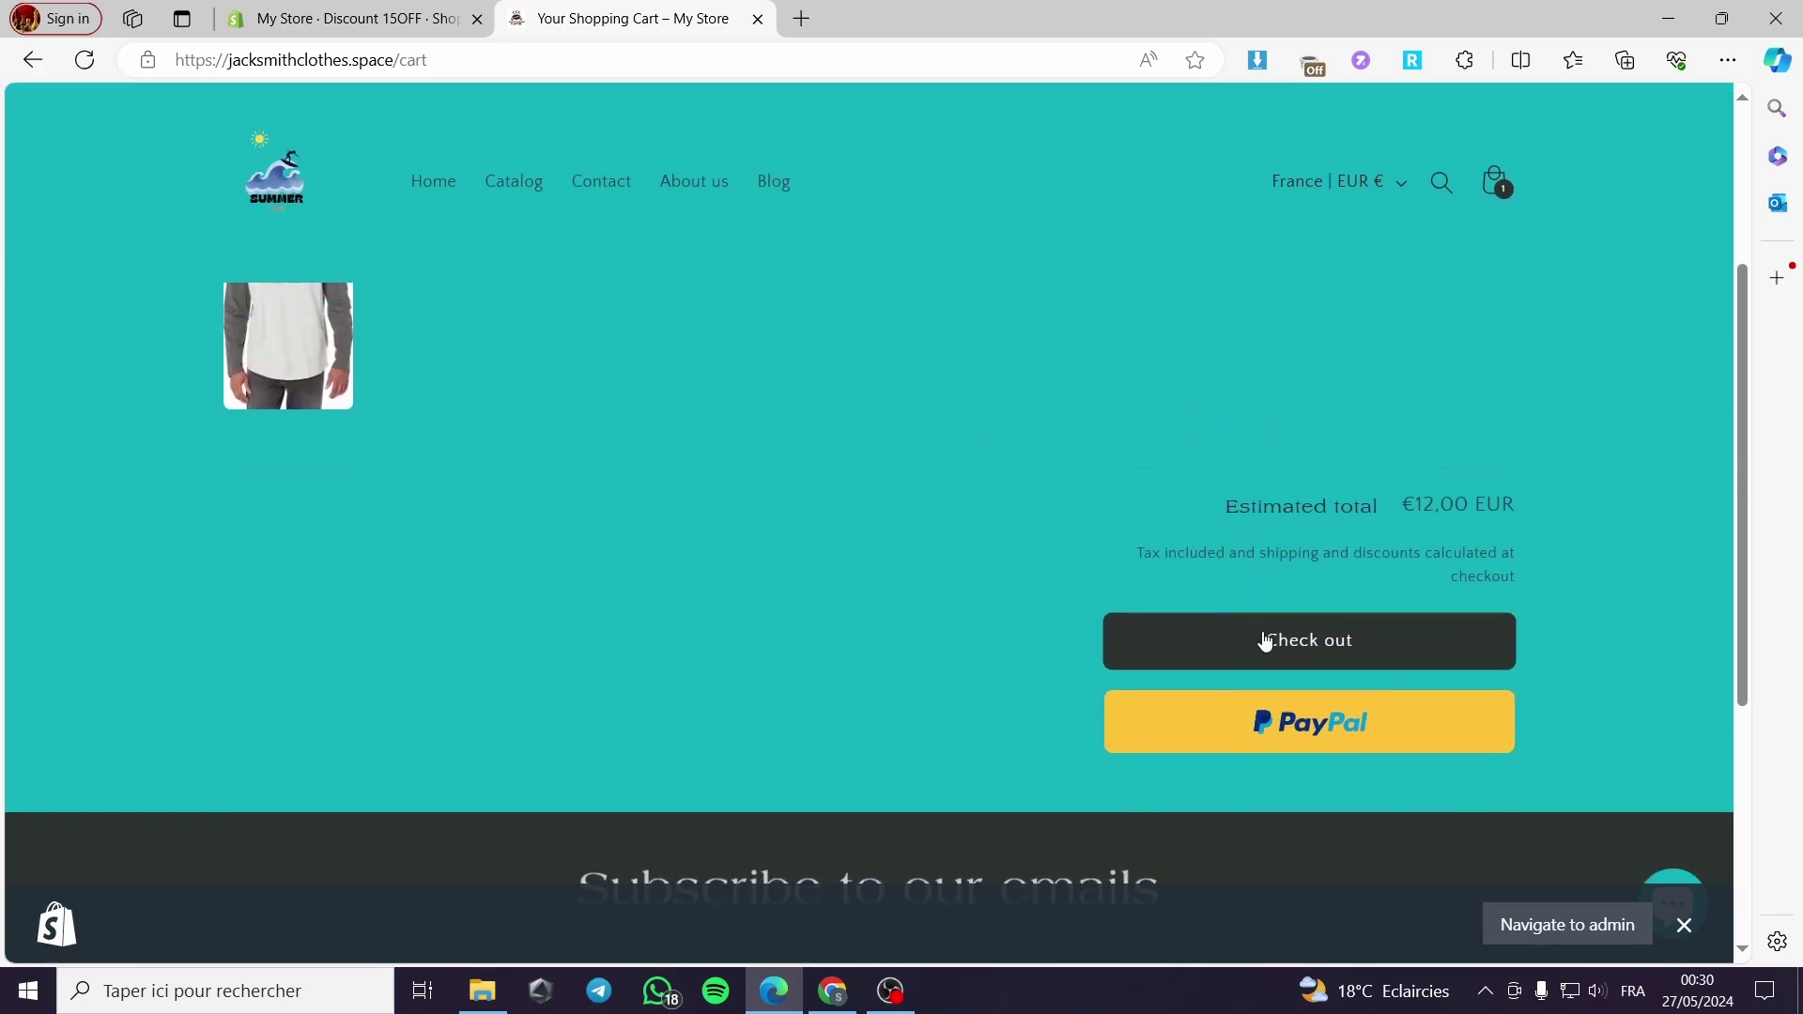
pyautogui.click(1283, 648)
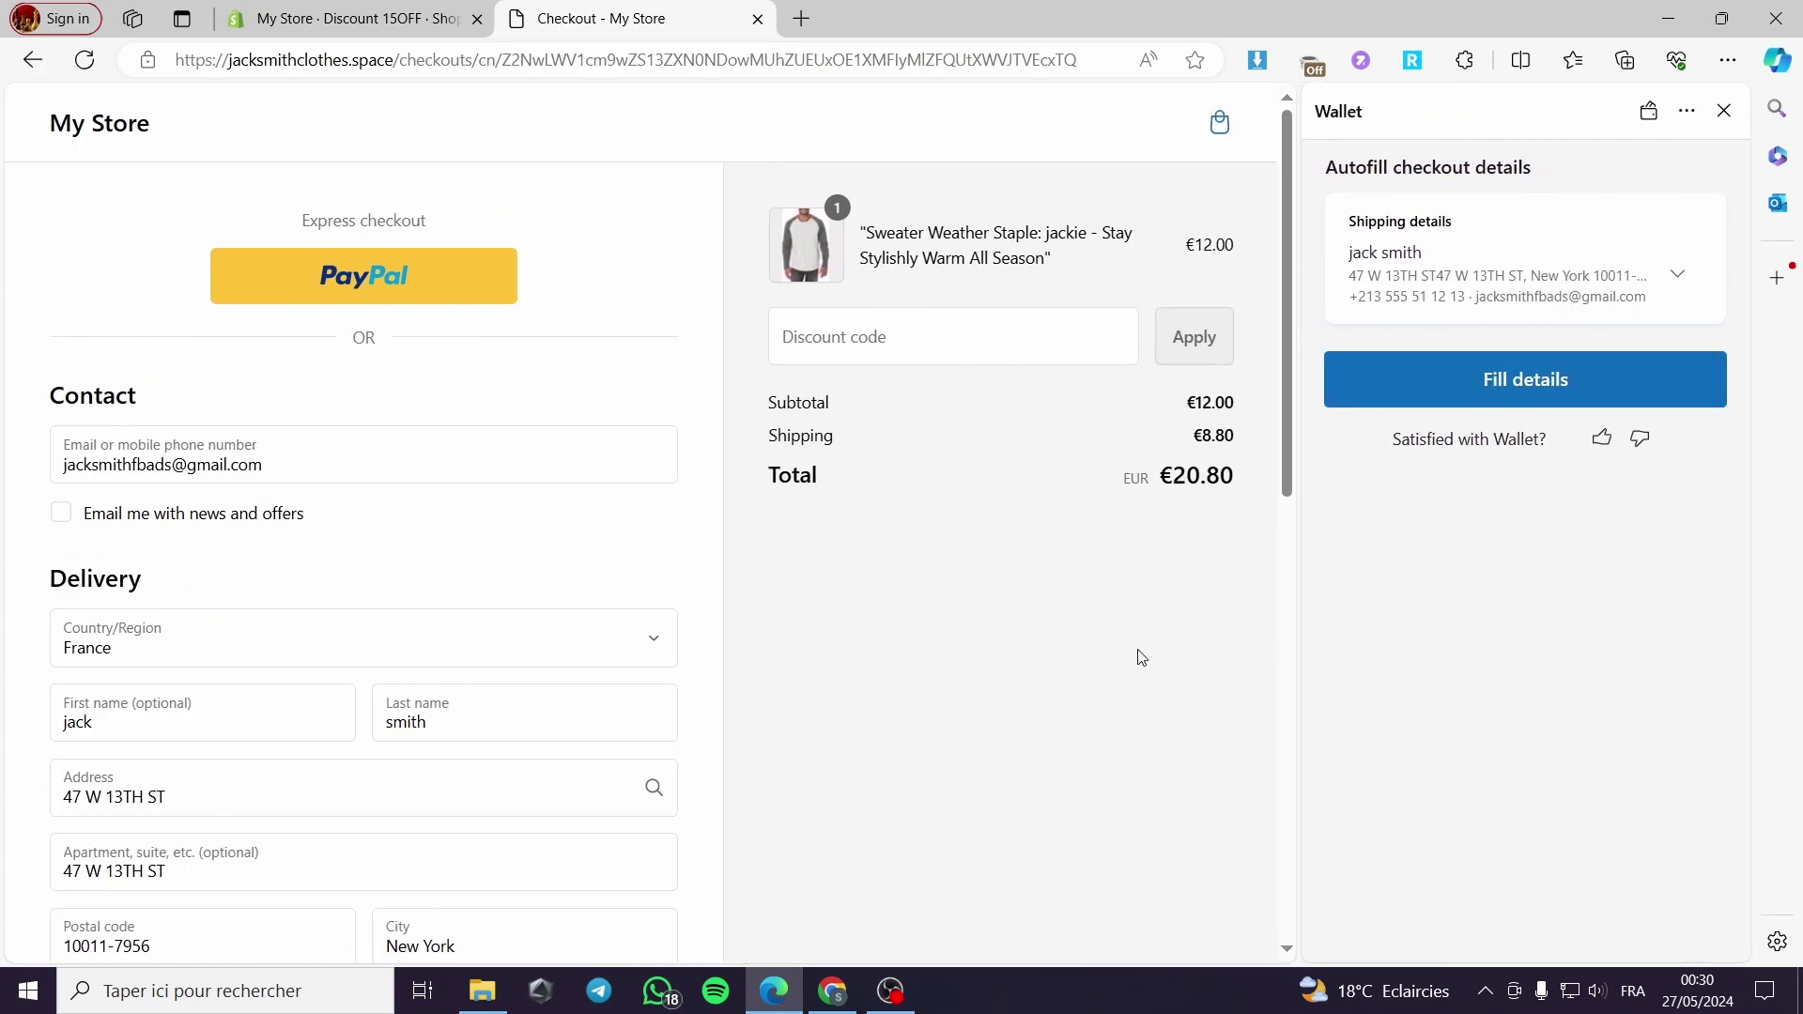
# Apply discount code 15OFF at checkout, bringing the total to €19.00.
pyautogui.click(1719, 117)
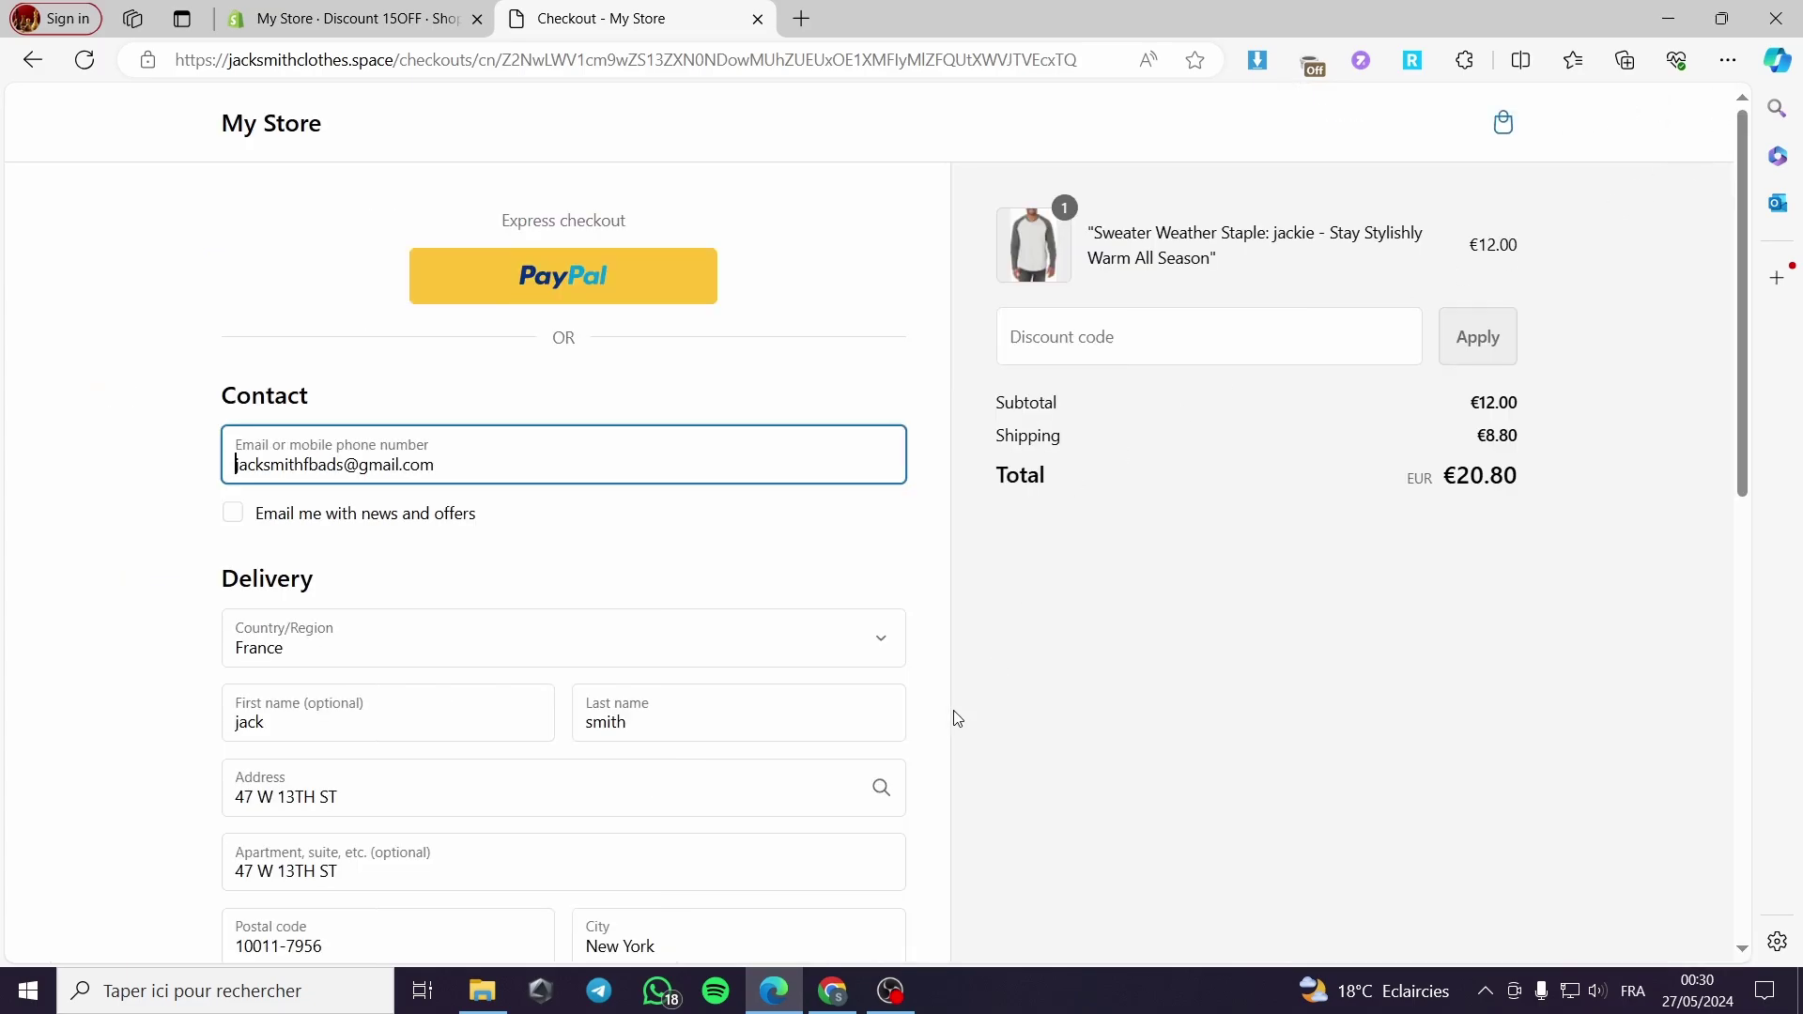
pyautogui.scroll(-3, 952, 710)
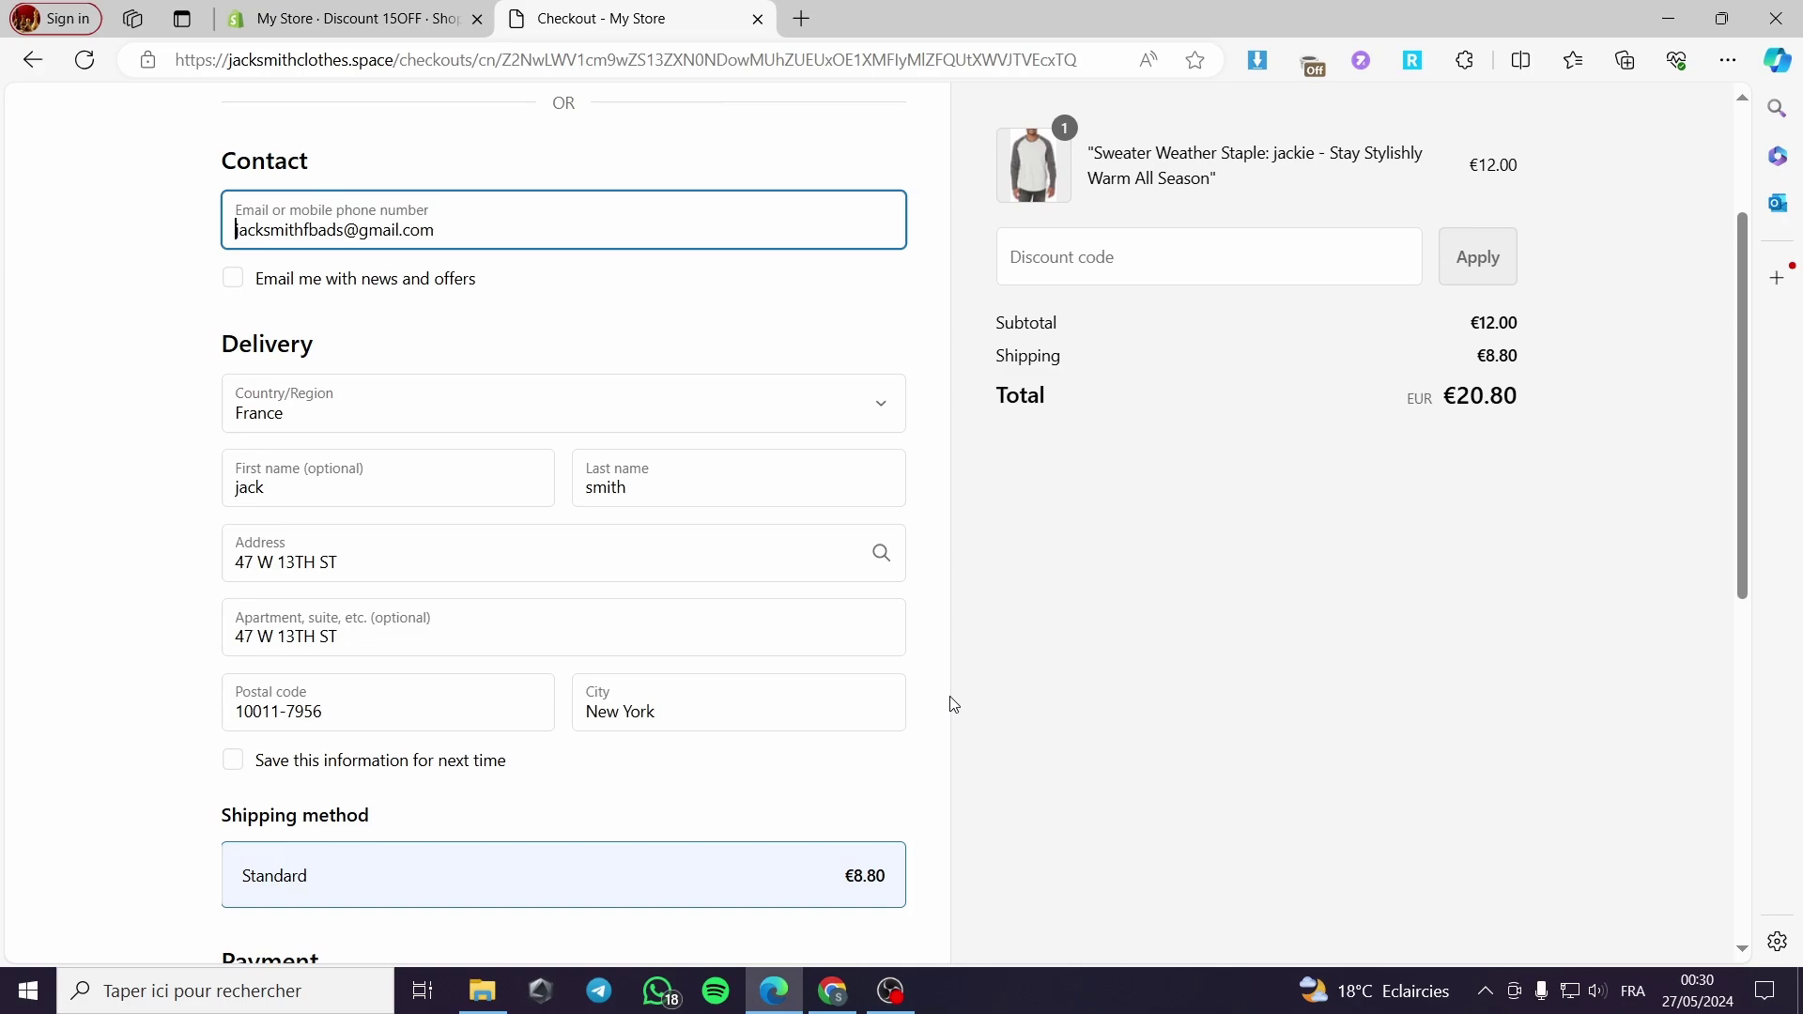
pyautogui.scroll(-1, 952, 704)
pyautogui.scroll(4, 952, 705)
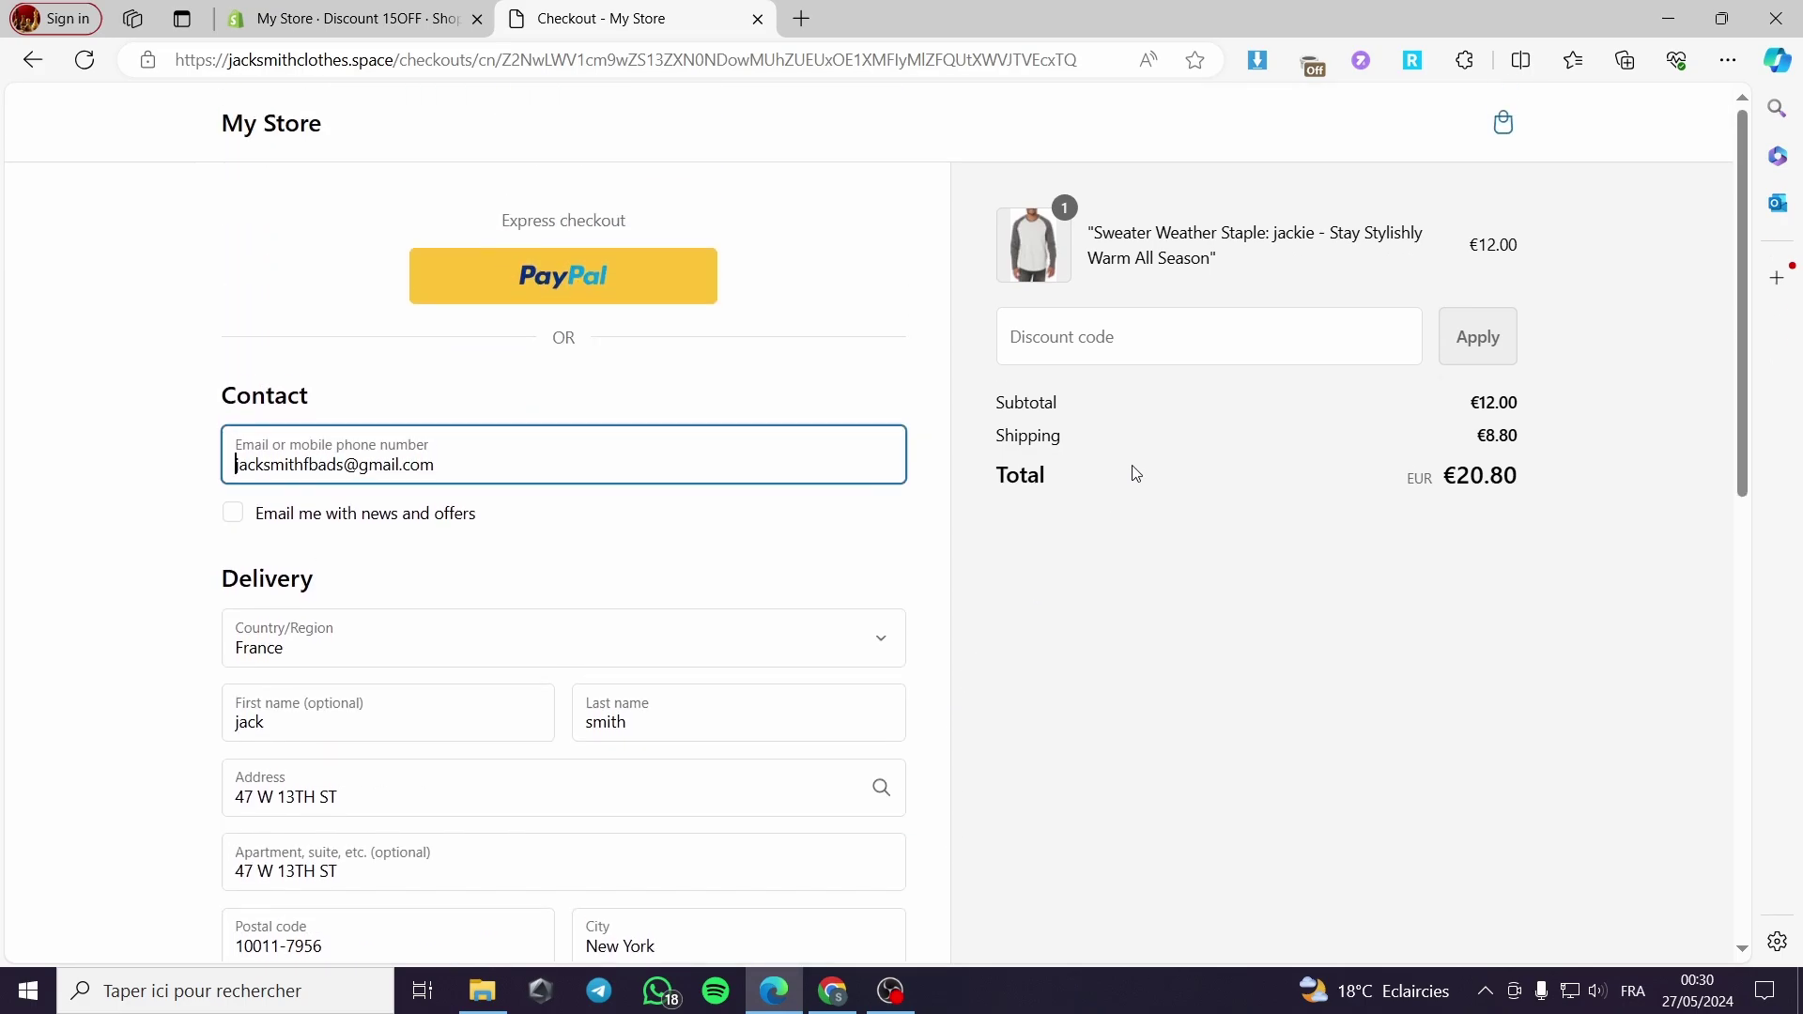
pyautogui.click(1131, 344)
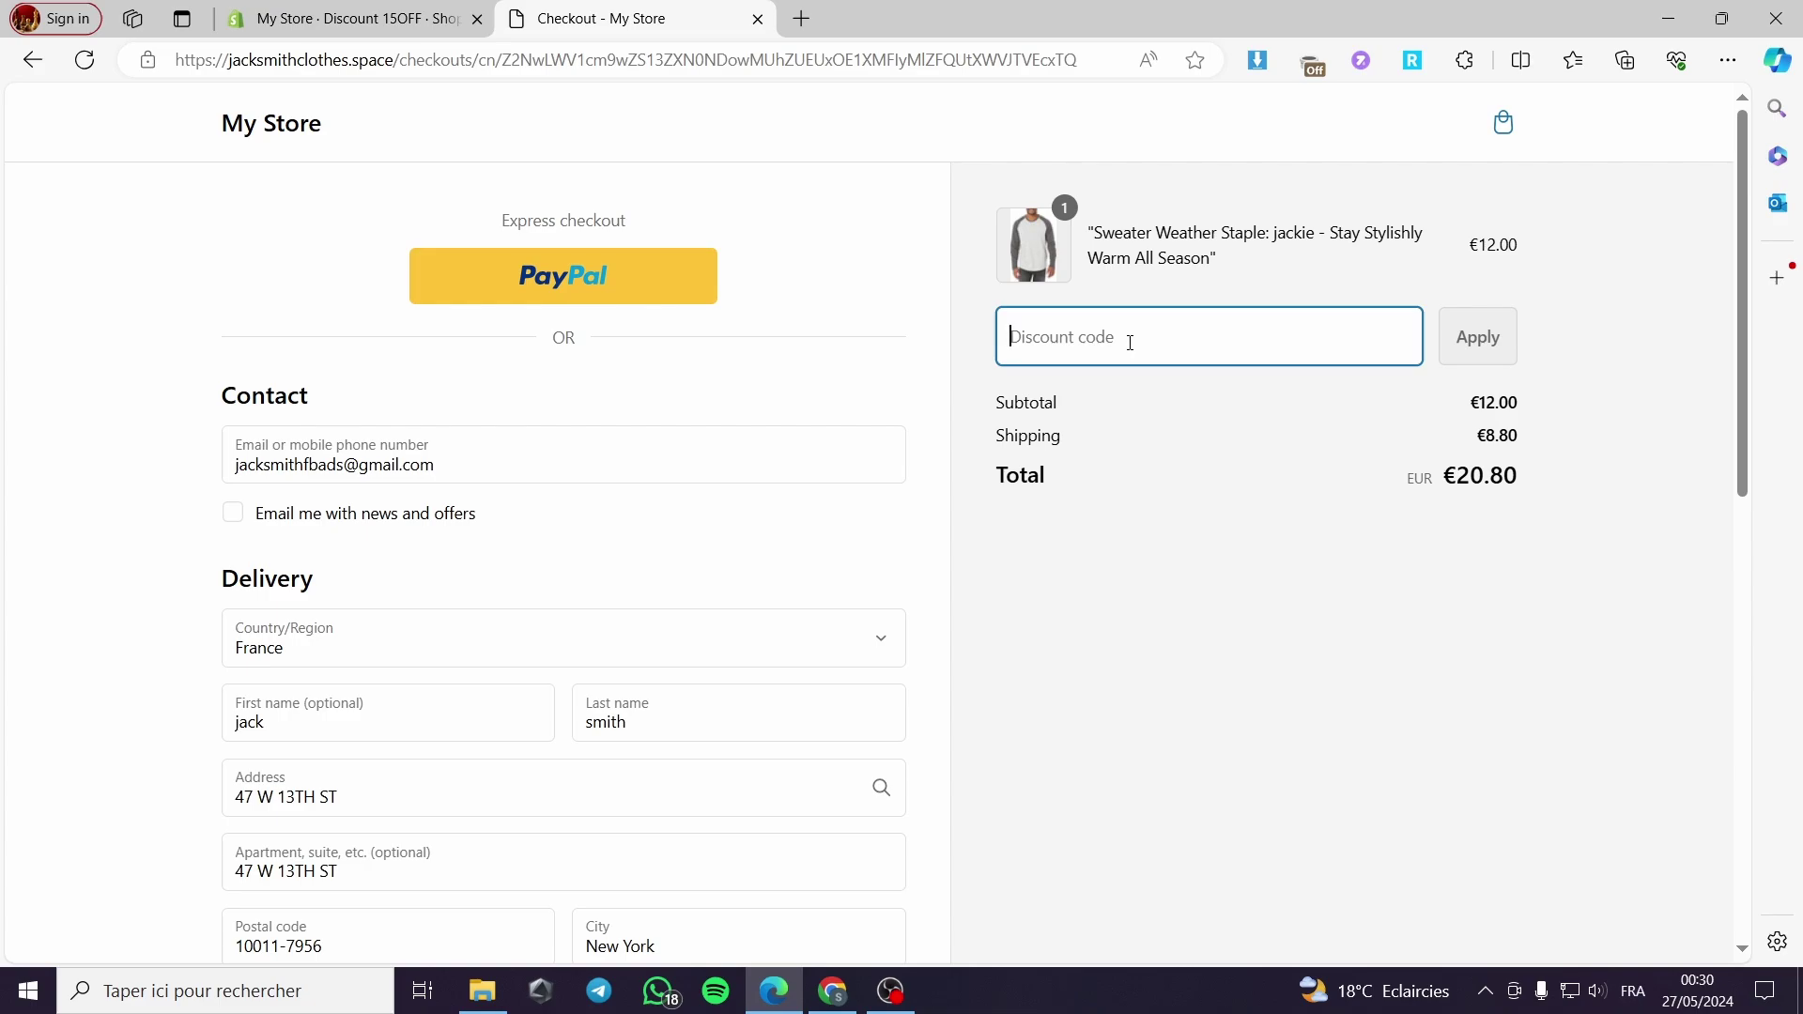
pyautogui.write('15OFF')
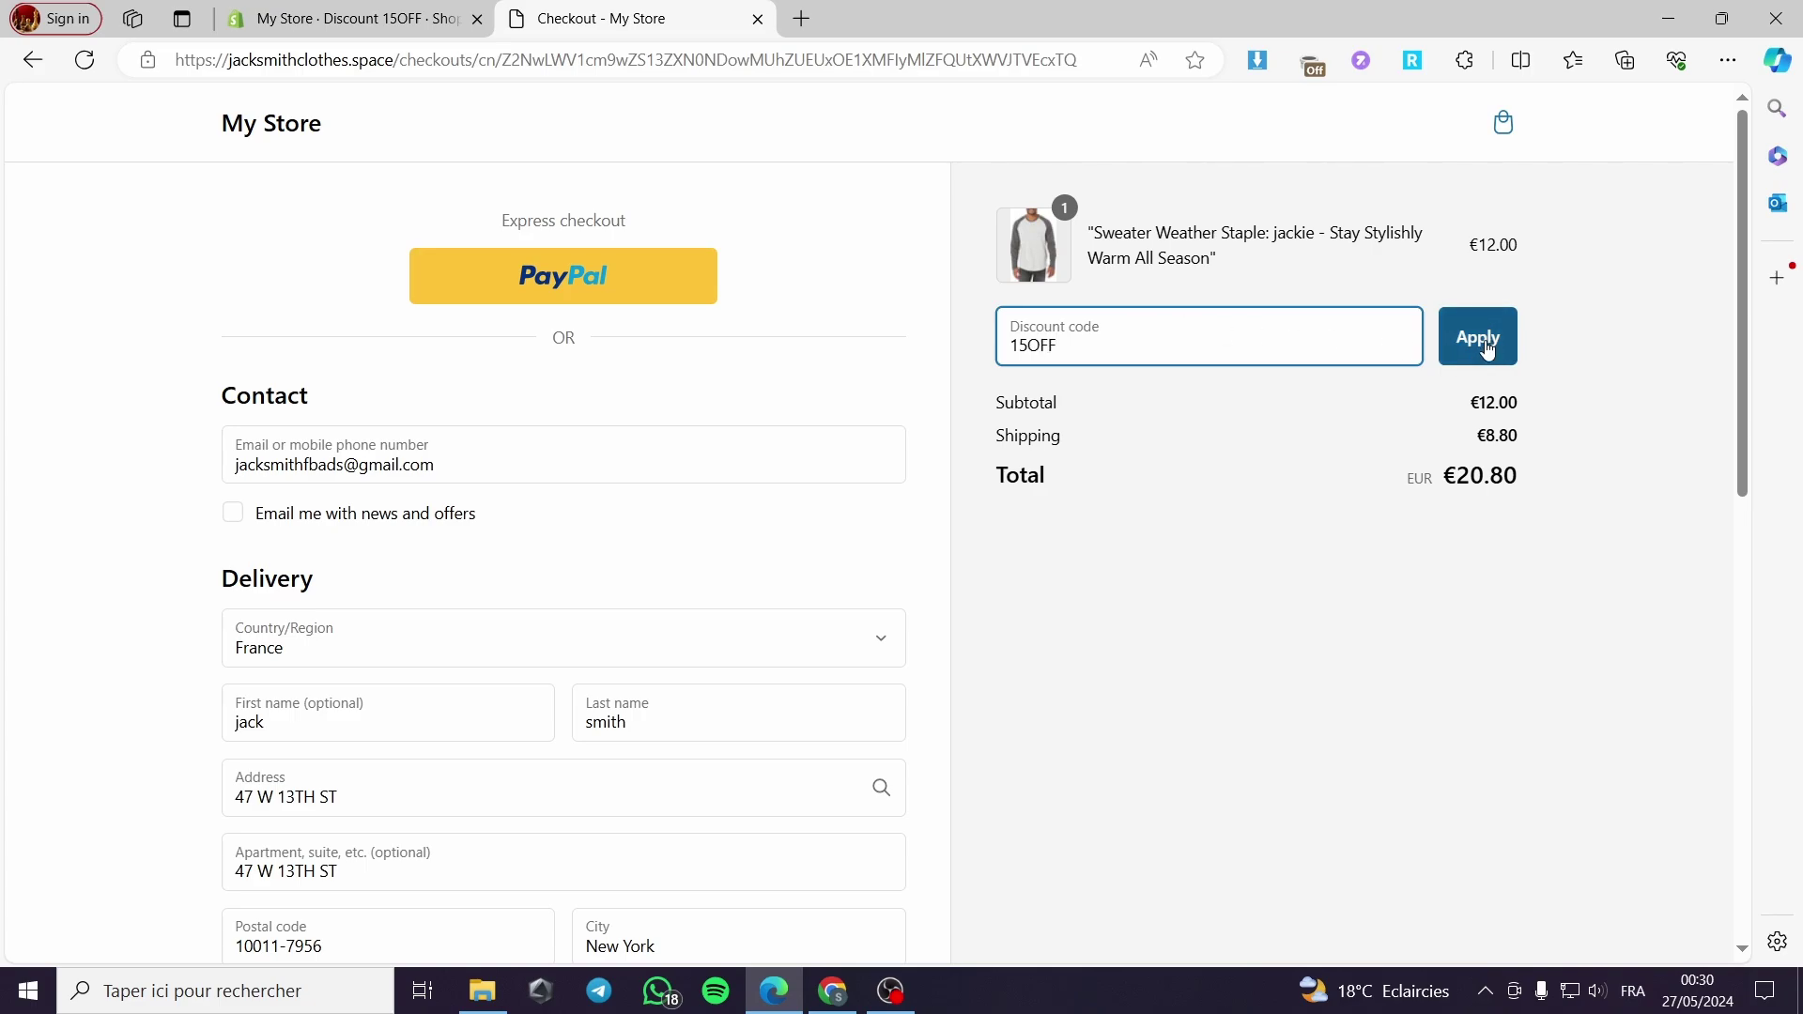
pyautogui.click(1493, 349)
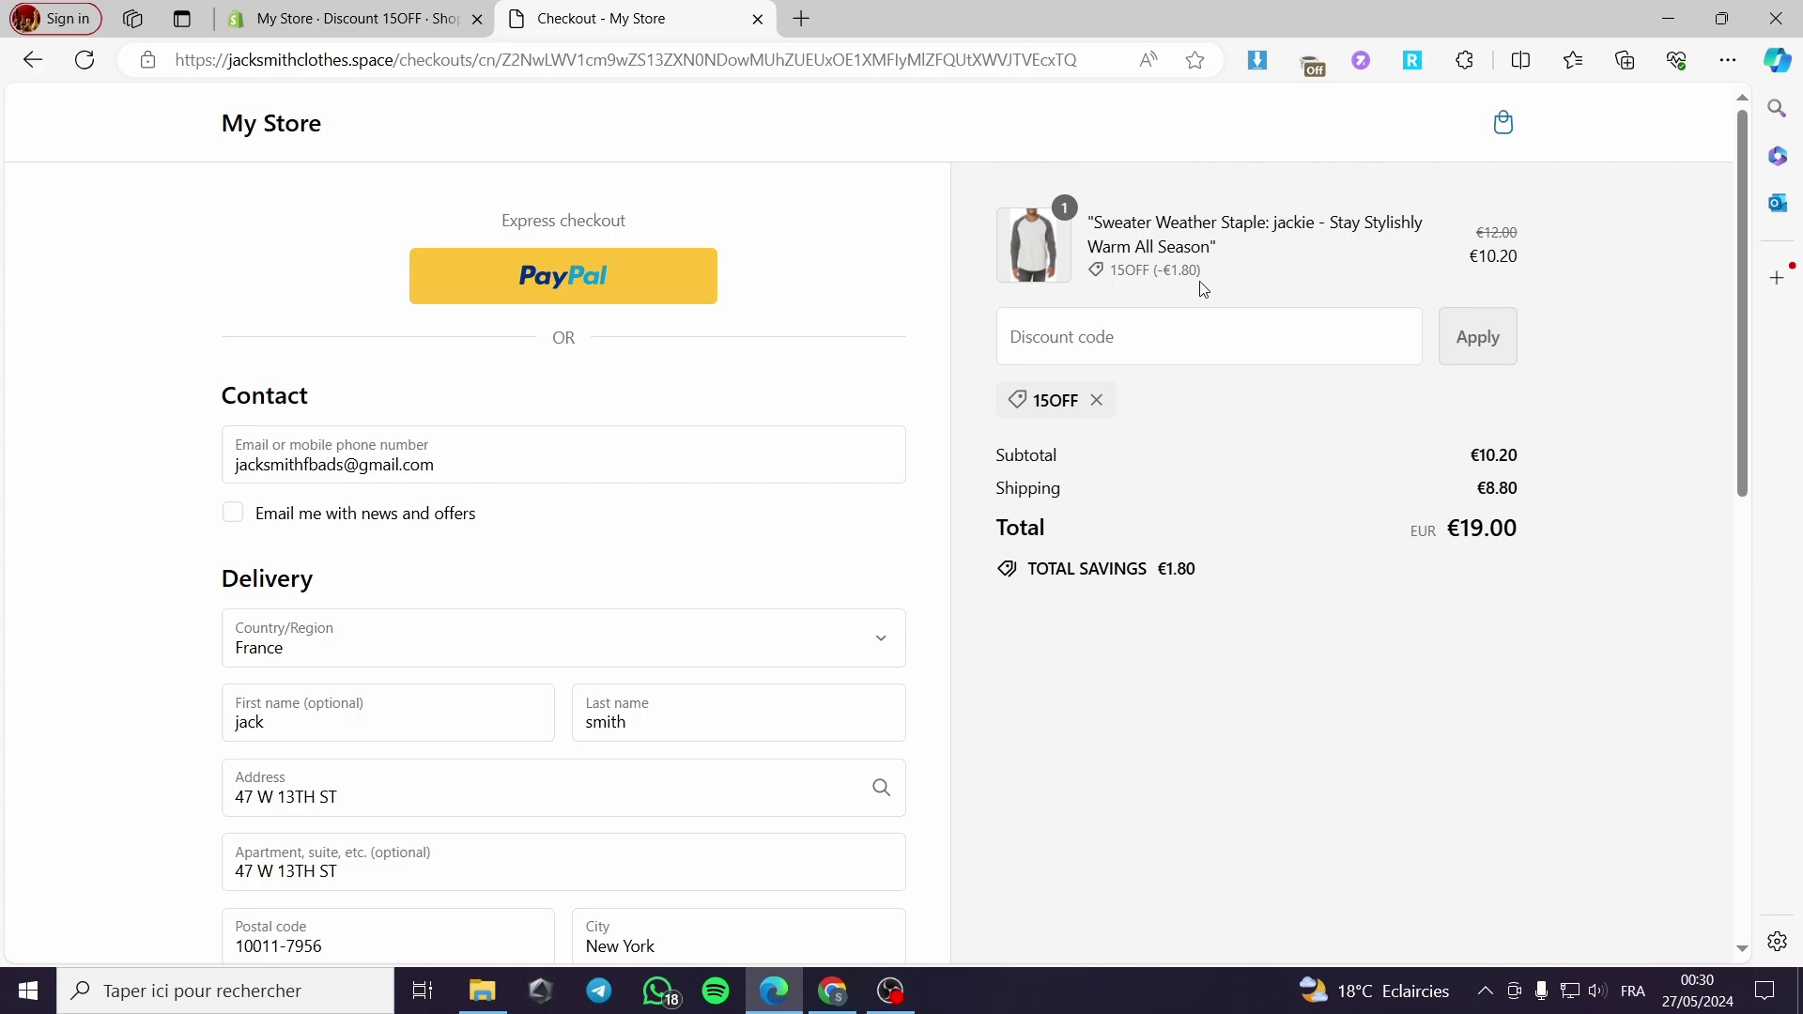
# Check the -€1.80 saving next to 15OFF and close the checkout tab.
pyautogui.moveTo(1203, 275); pyautogui.dragTo(1150, 273)
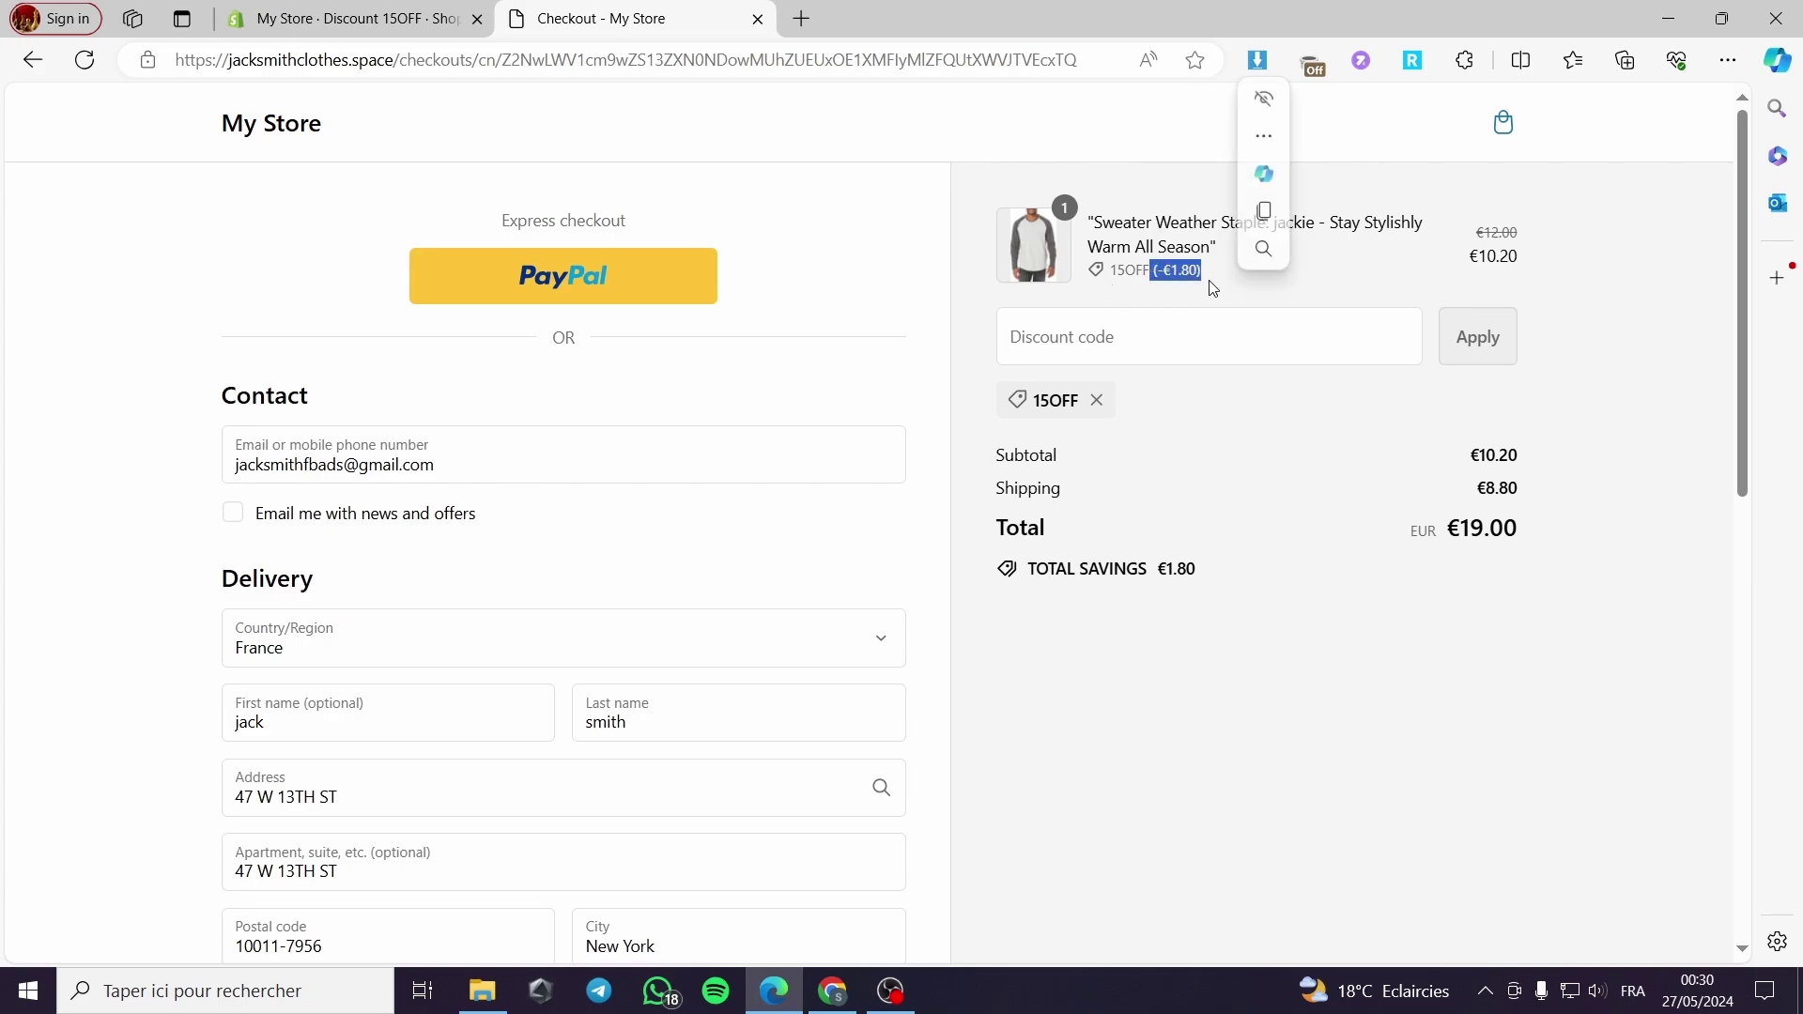
pyautogui.click(1174, 288)
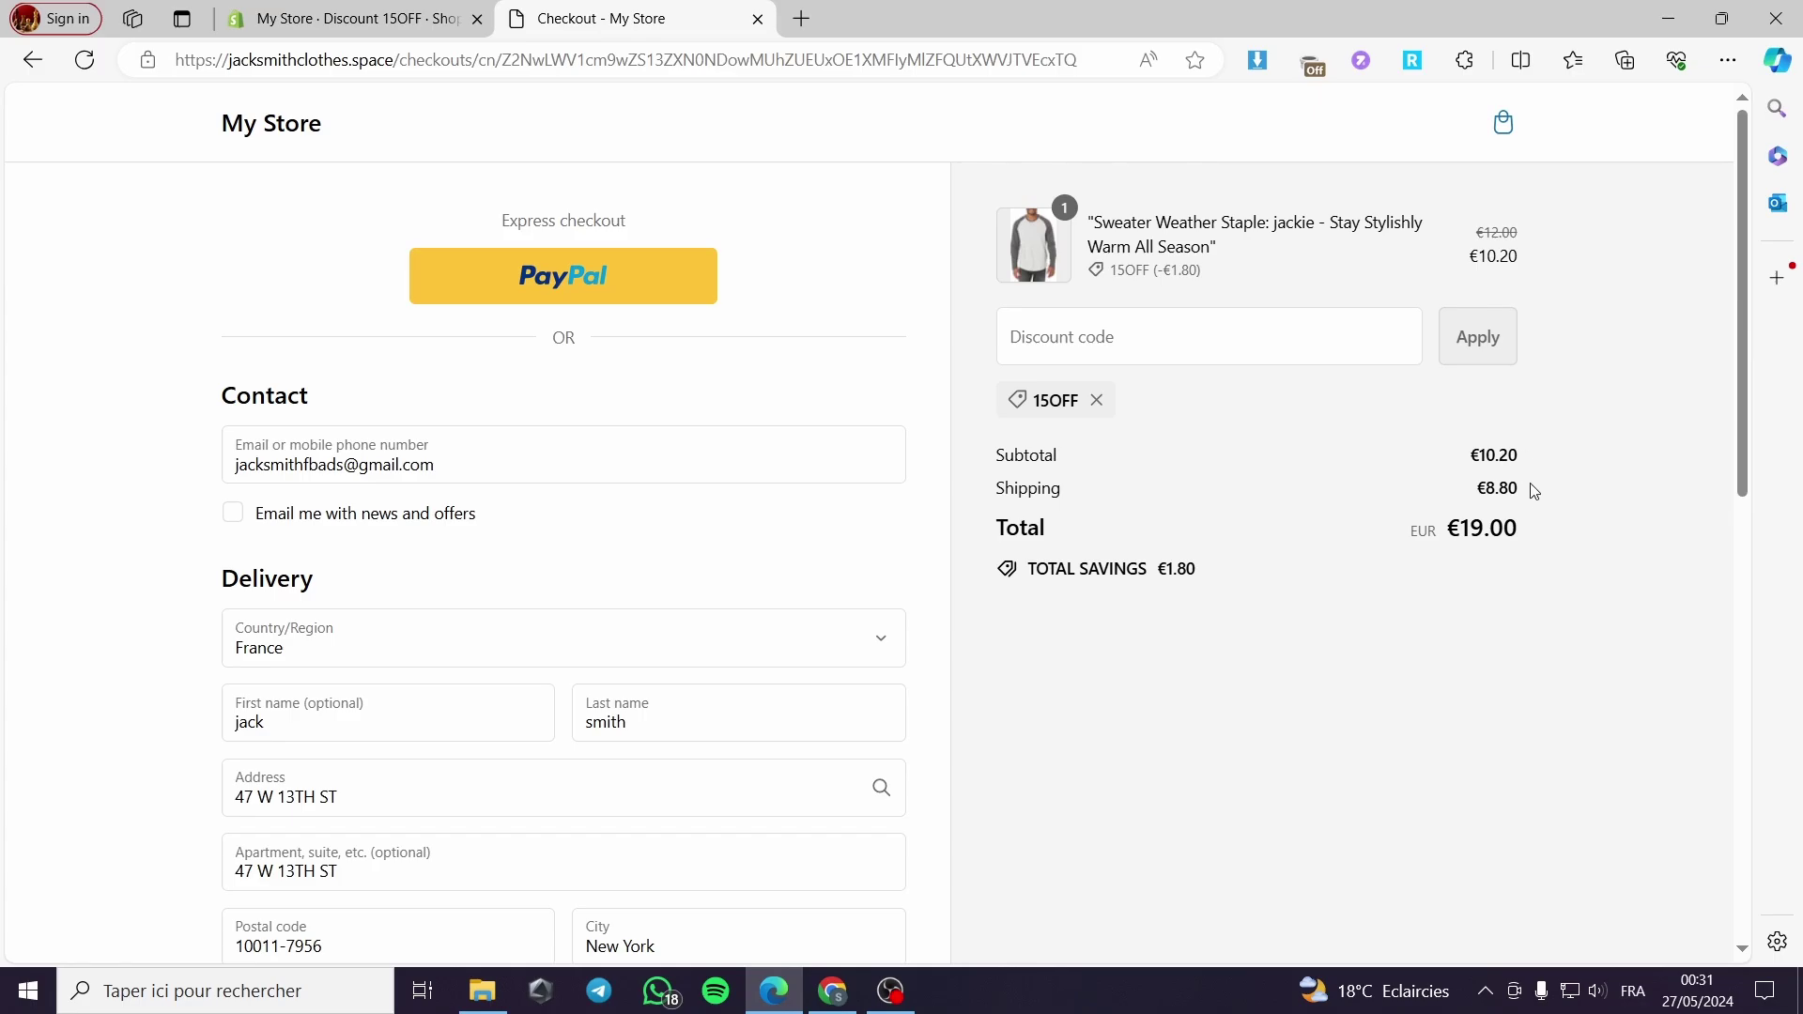
pyautogui.hotkey('ctrl', 'w')
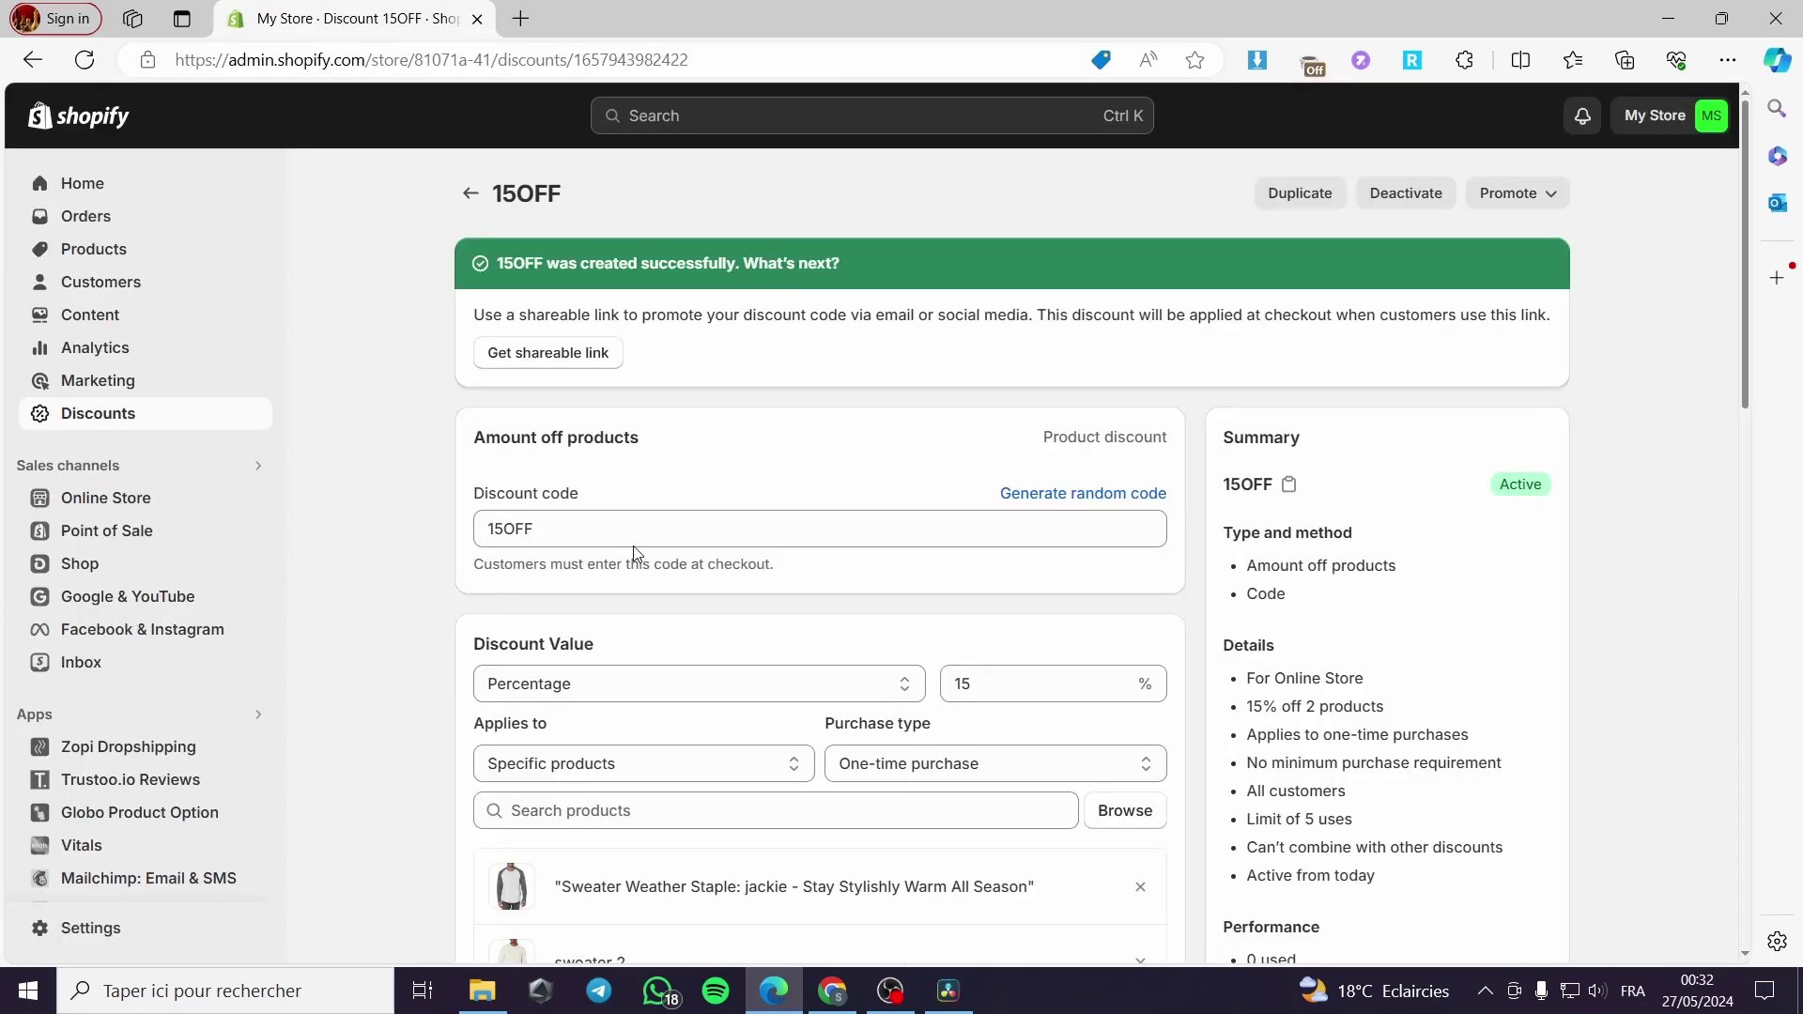
# From the Discounts list, start a new Free shipping discount code.
pyautogui.click(75, 413)
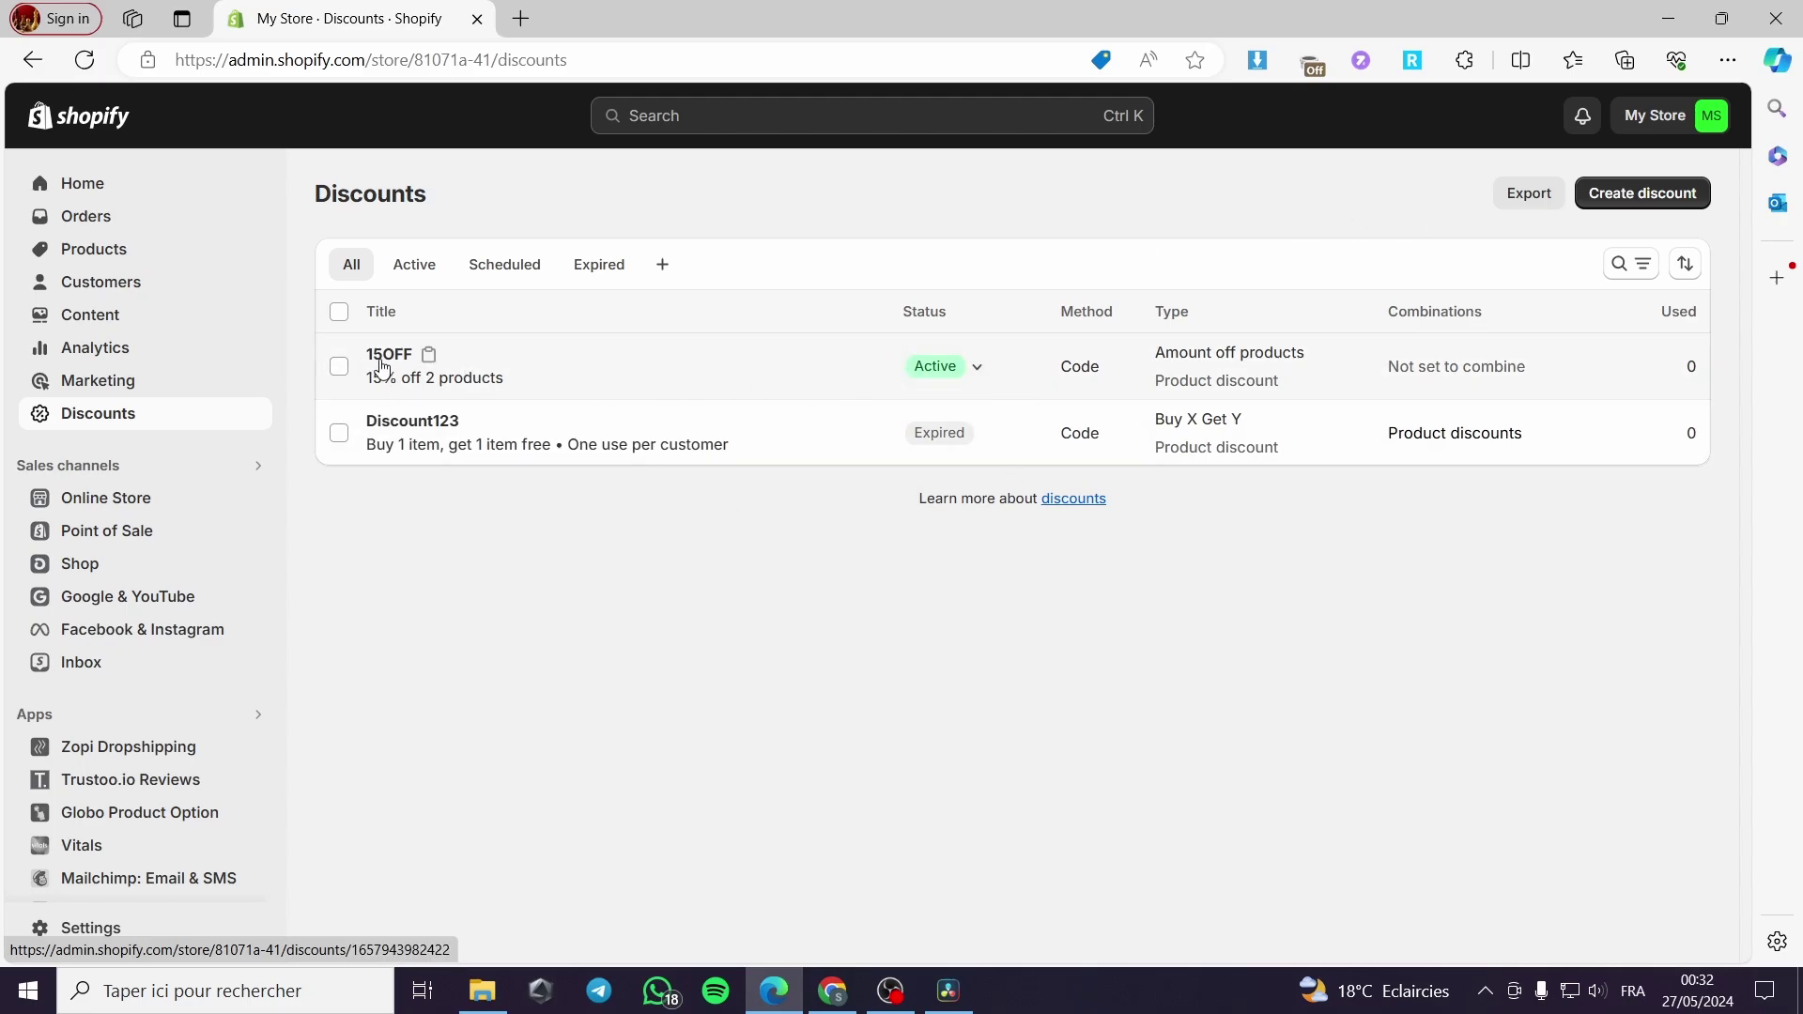
pyautogui.click(1625, 192)
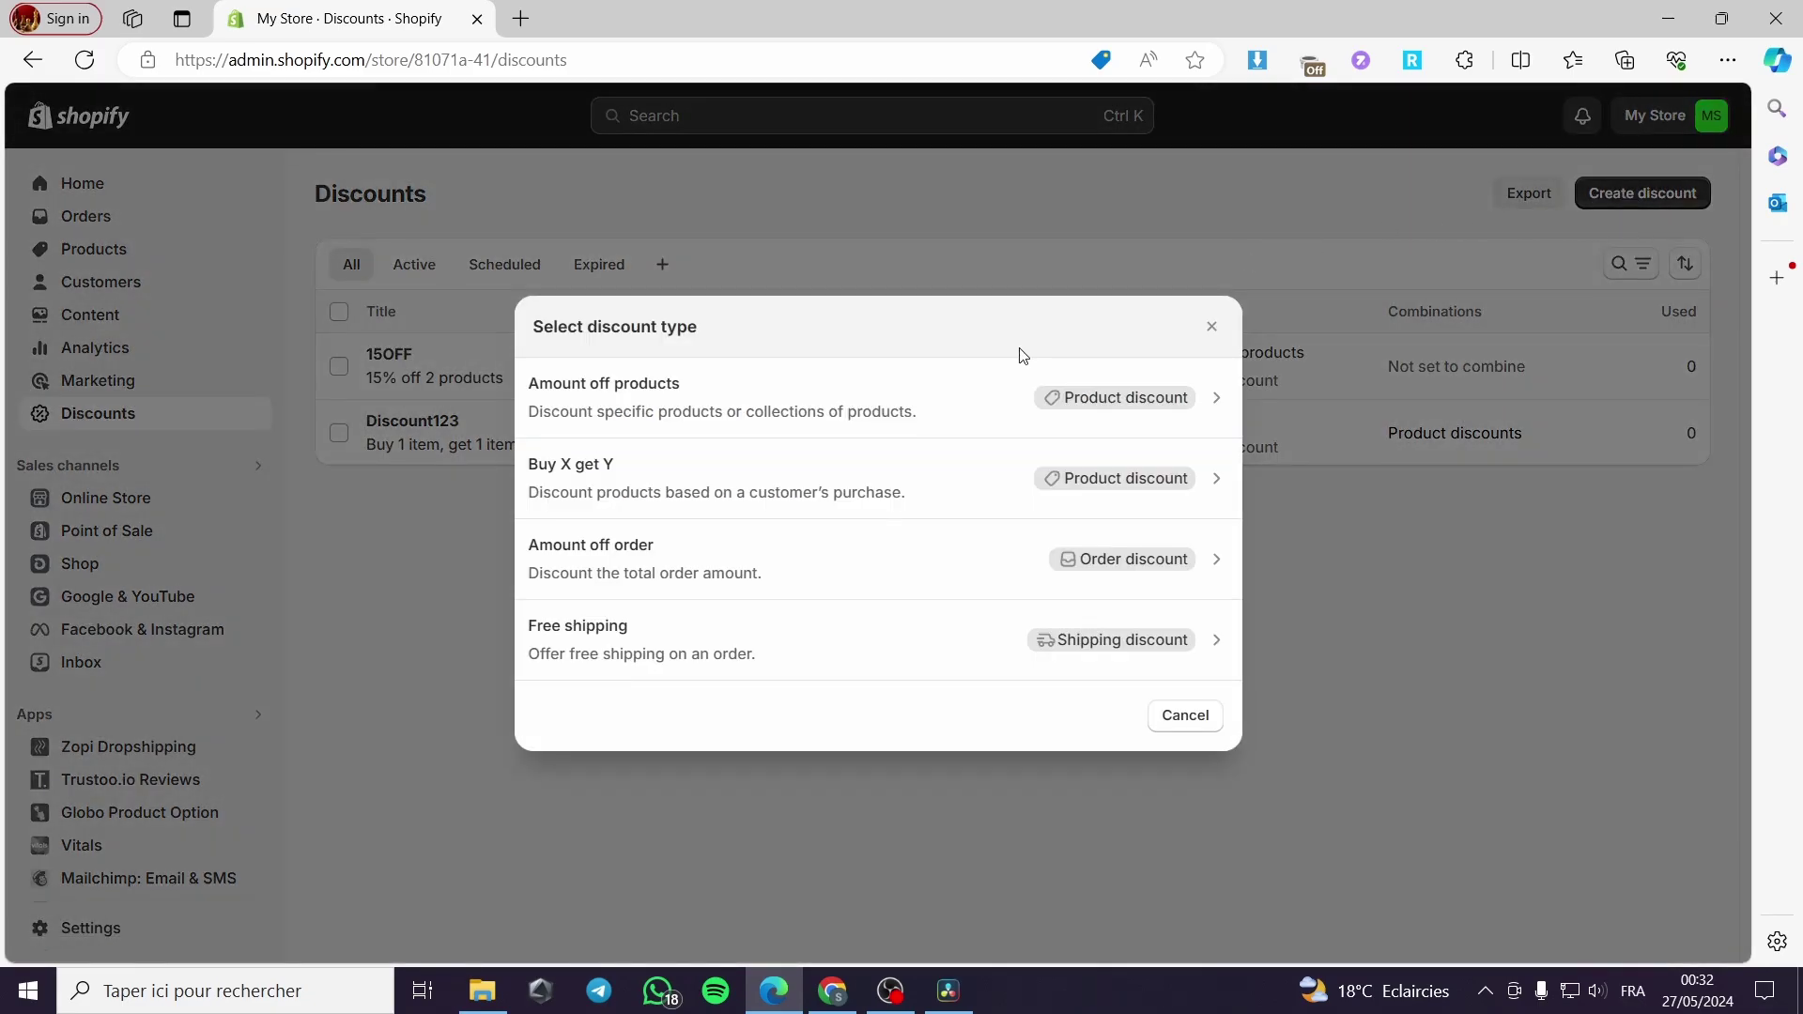
pyautogui.click(678, 648)
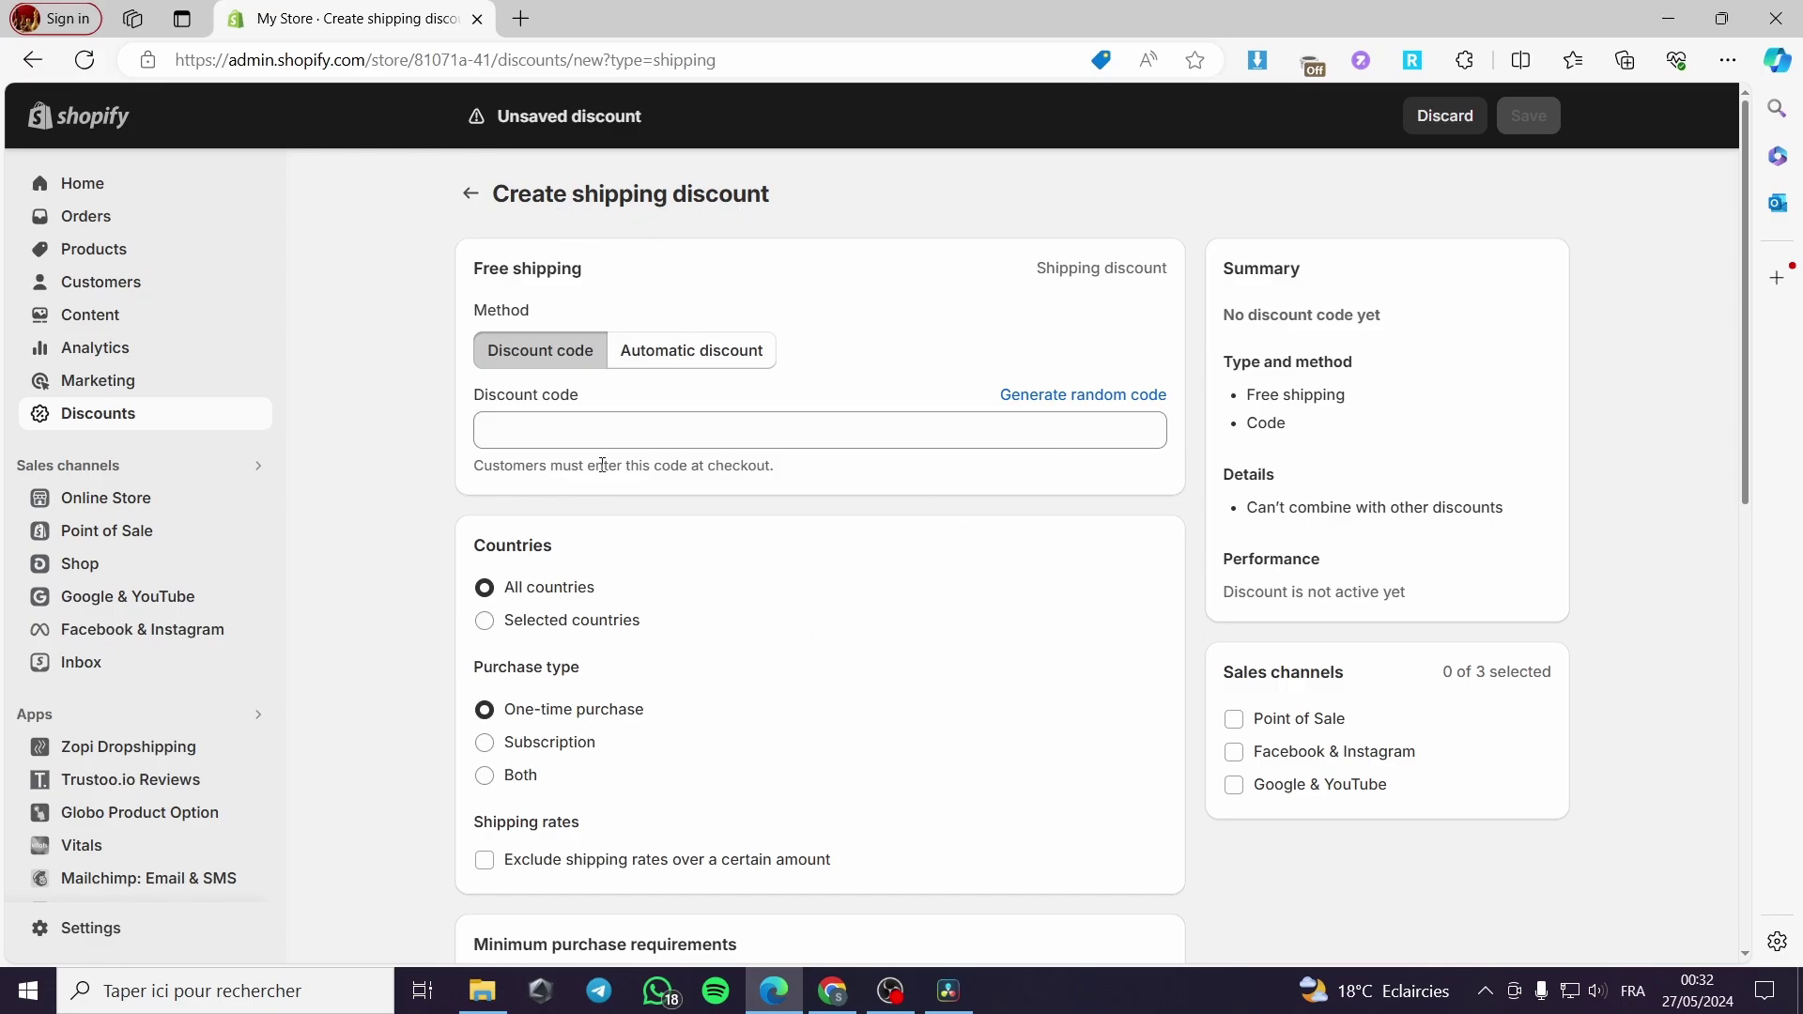
pyautogui.click(565, 430)
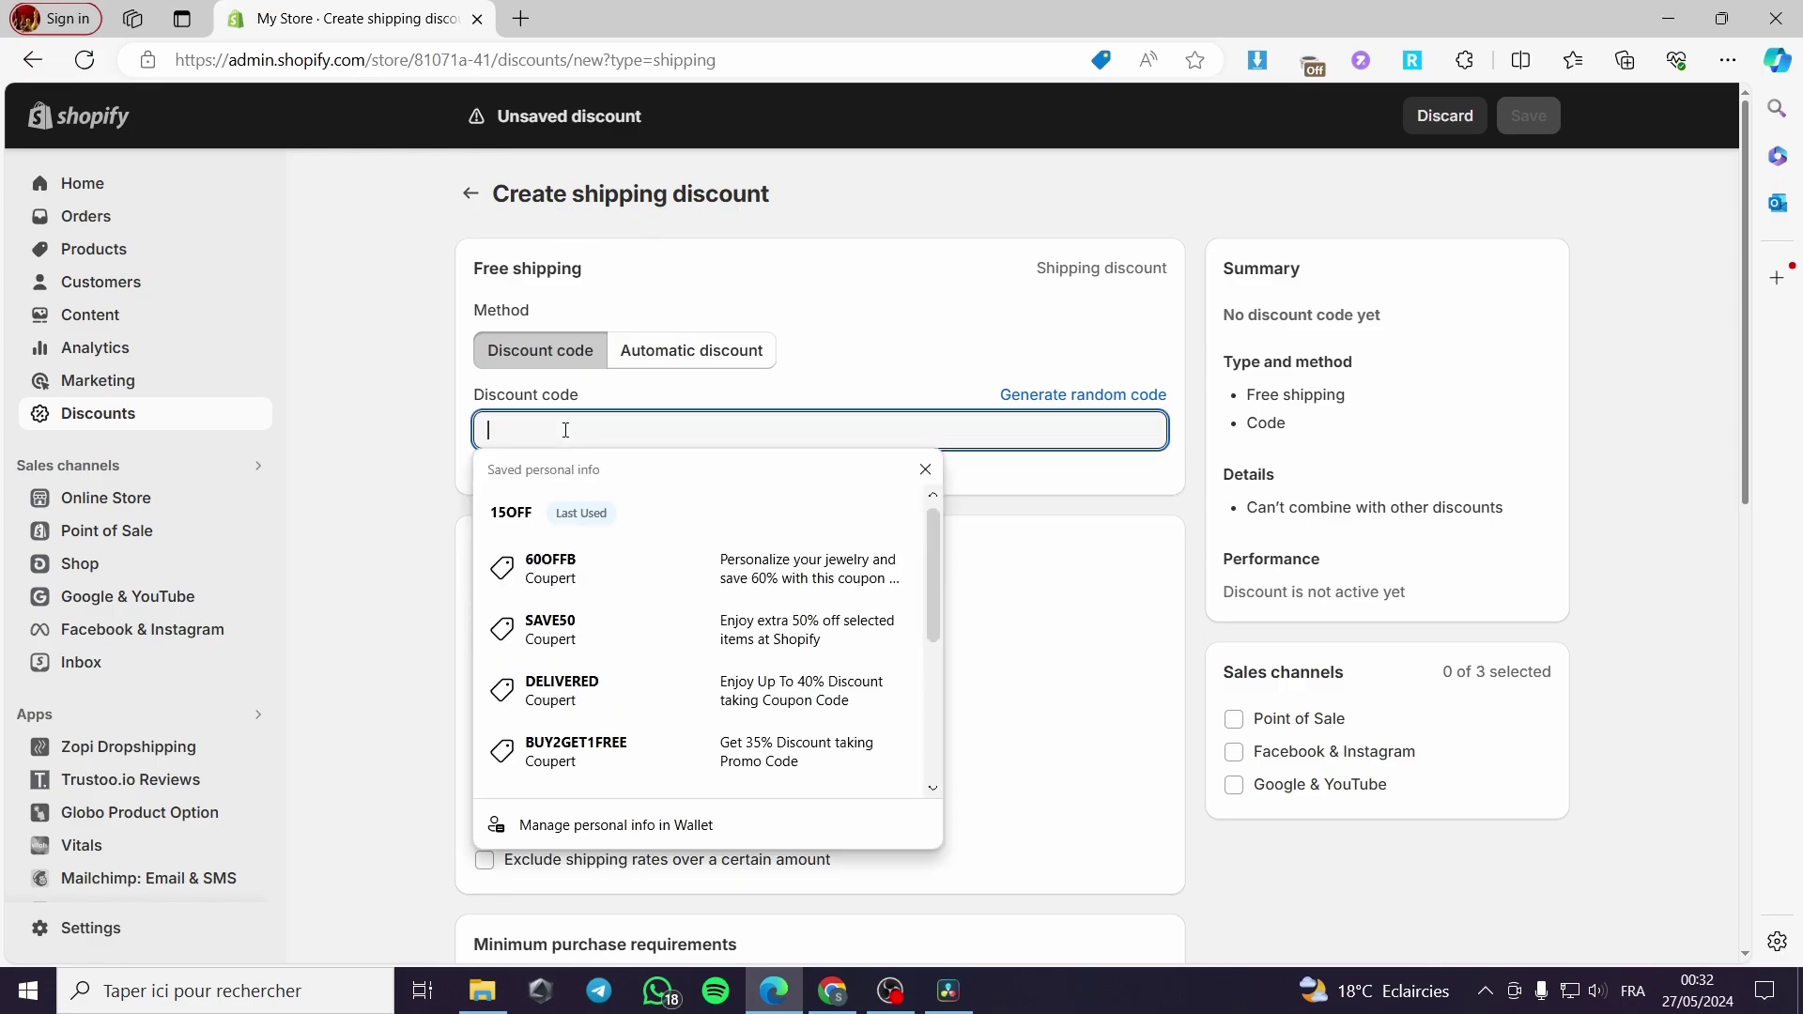
# Enter 'Free' as the discount code.
pyautogui.write('Free')
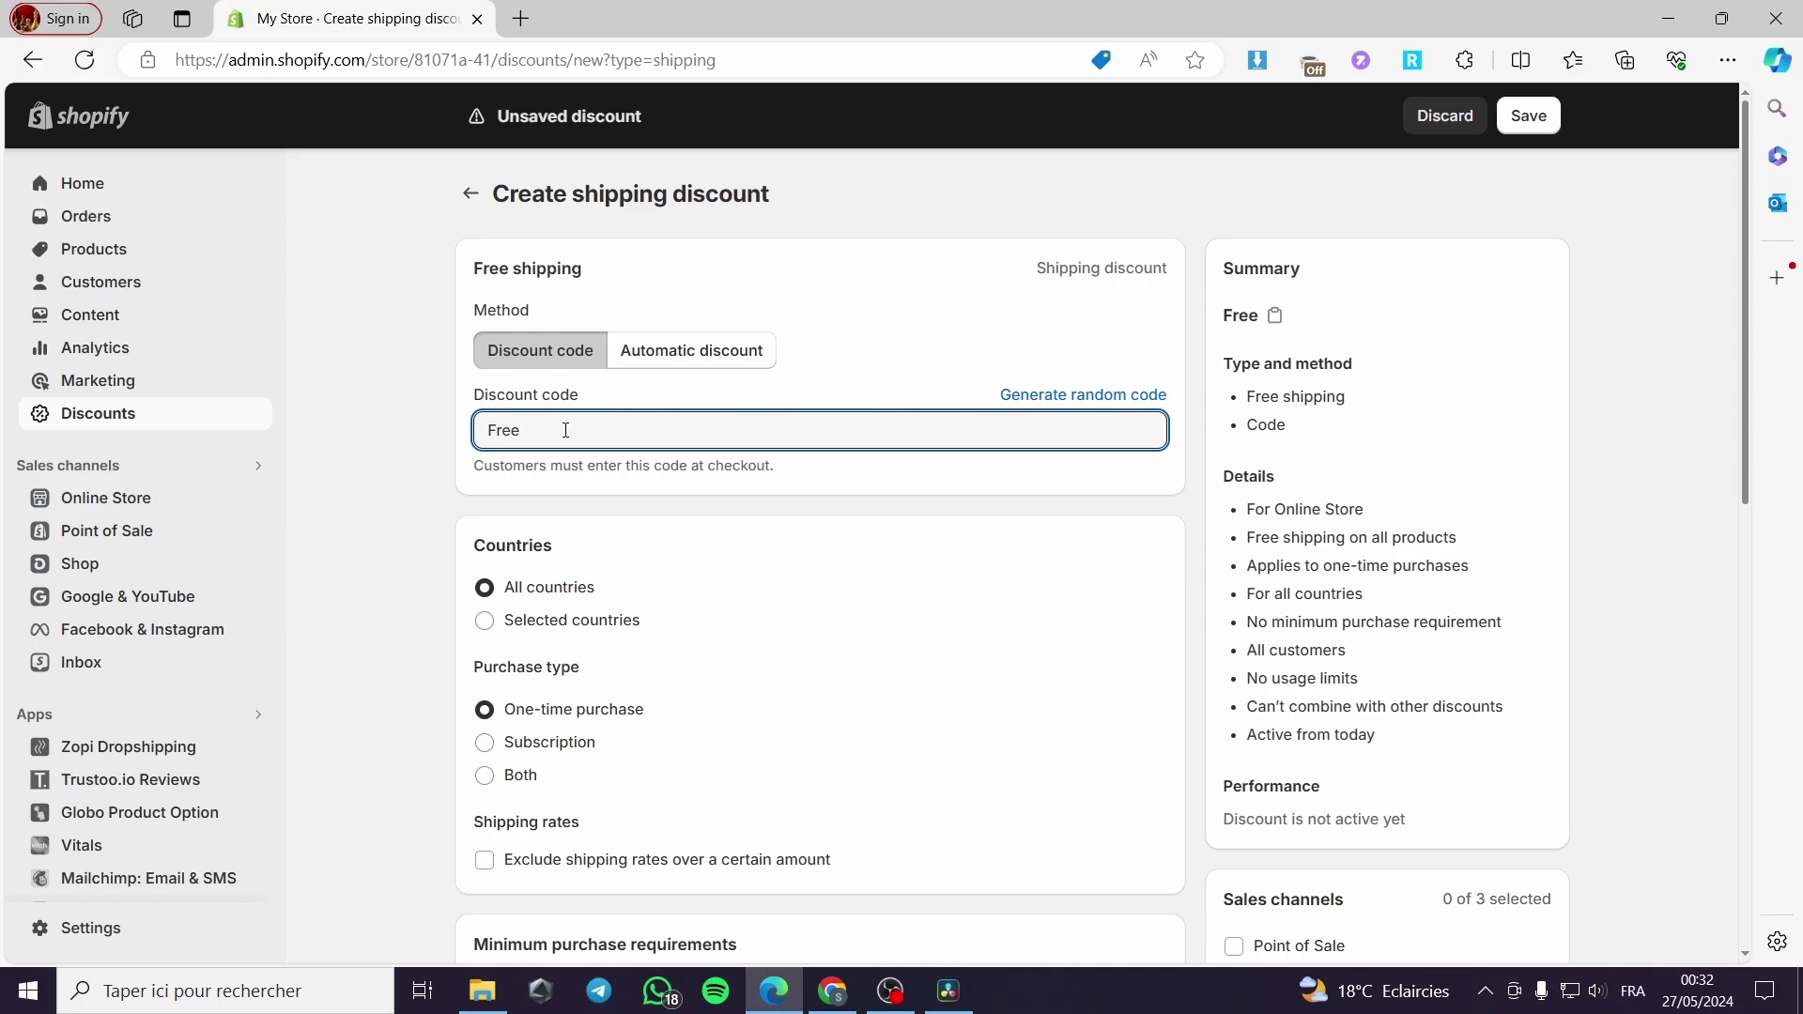
pyautogui.click(436, 453)
pyautogui.scroll(-1, 435, 452)
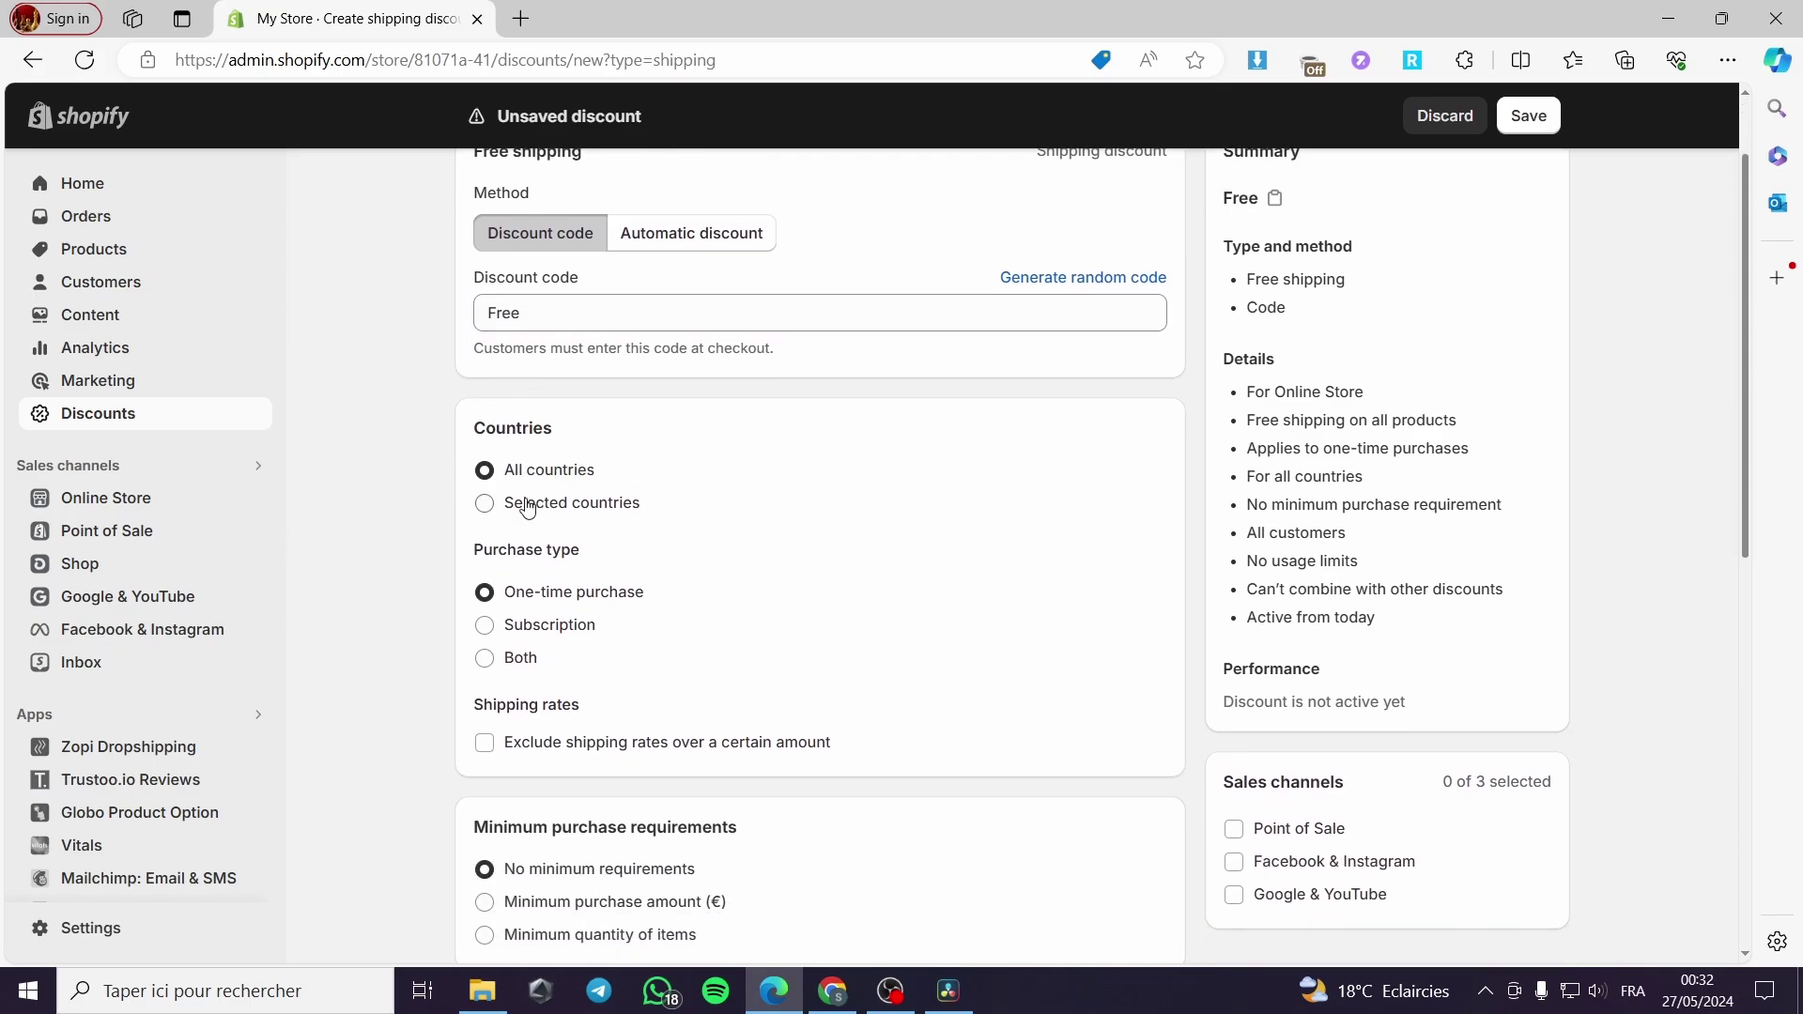
# Set the free-shipping discount to apply to Selected countries.
pyautogui.click(526, 504)
pyautogui.click(542, 479)
pyautogui.click(569, 512)
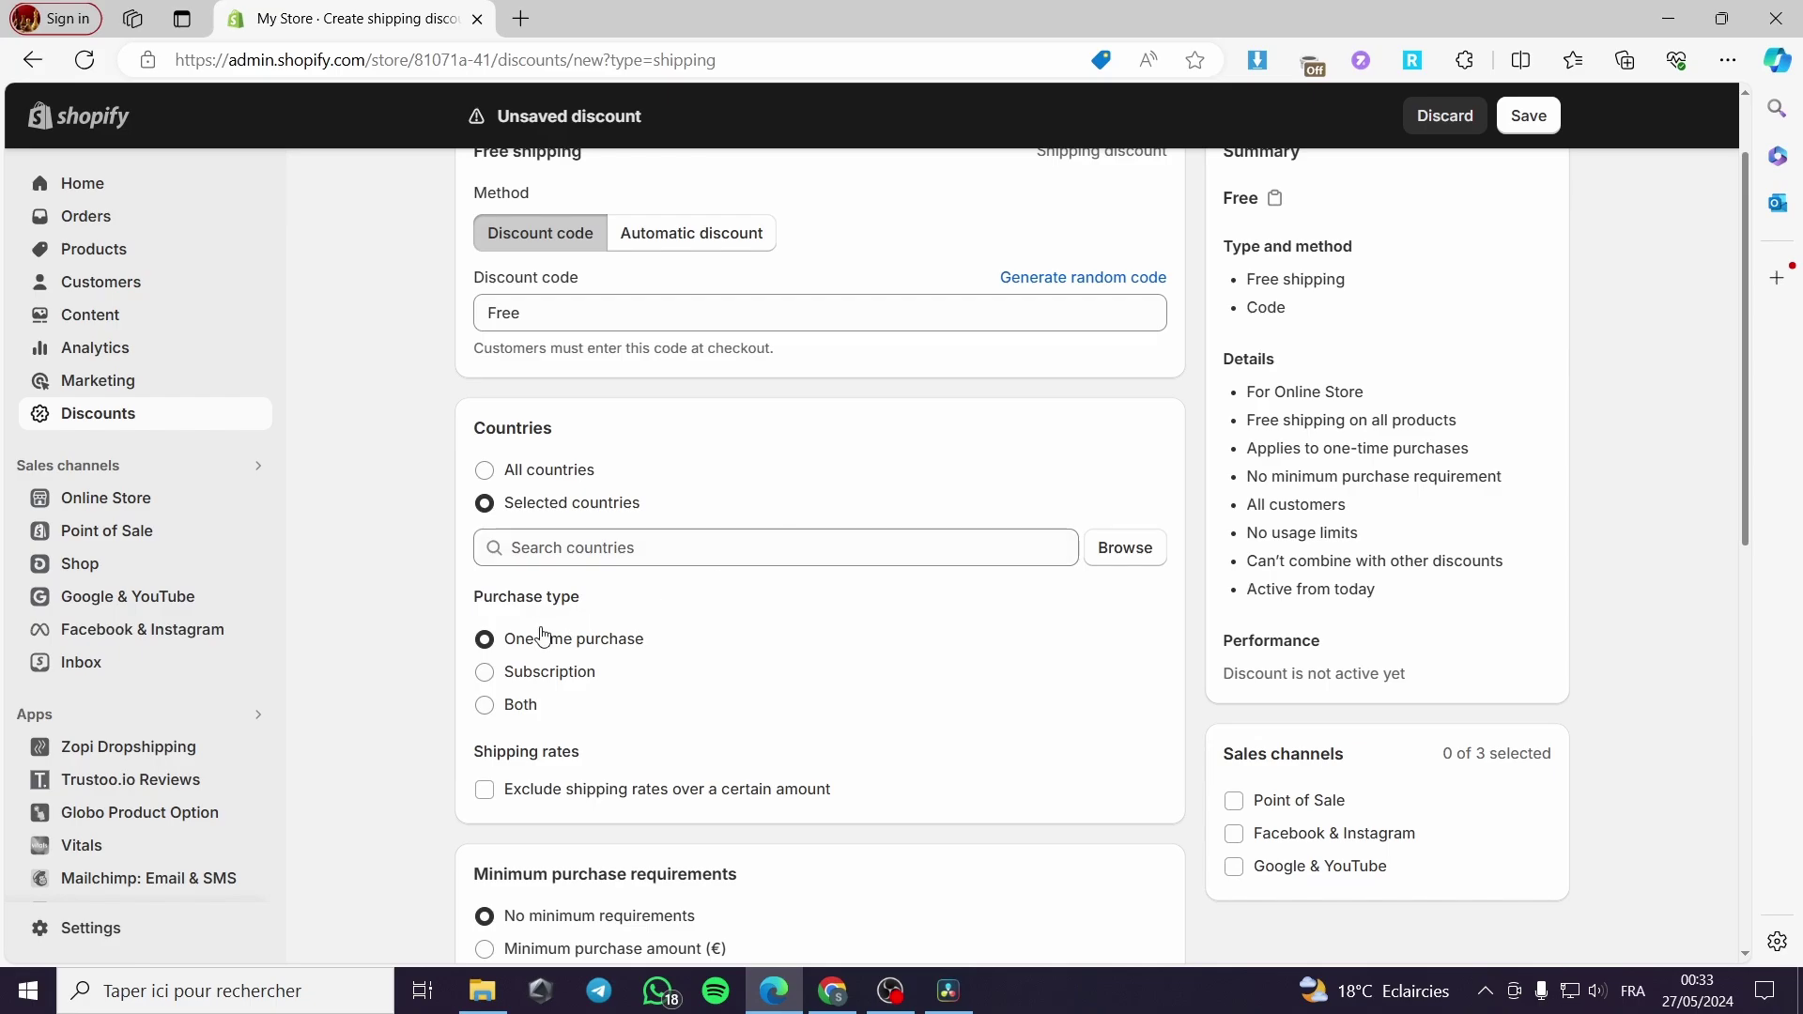
pyautogui.scroll(-1, 592, 606)
pyautogui.scroll(-1, 592, 606)
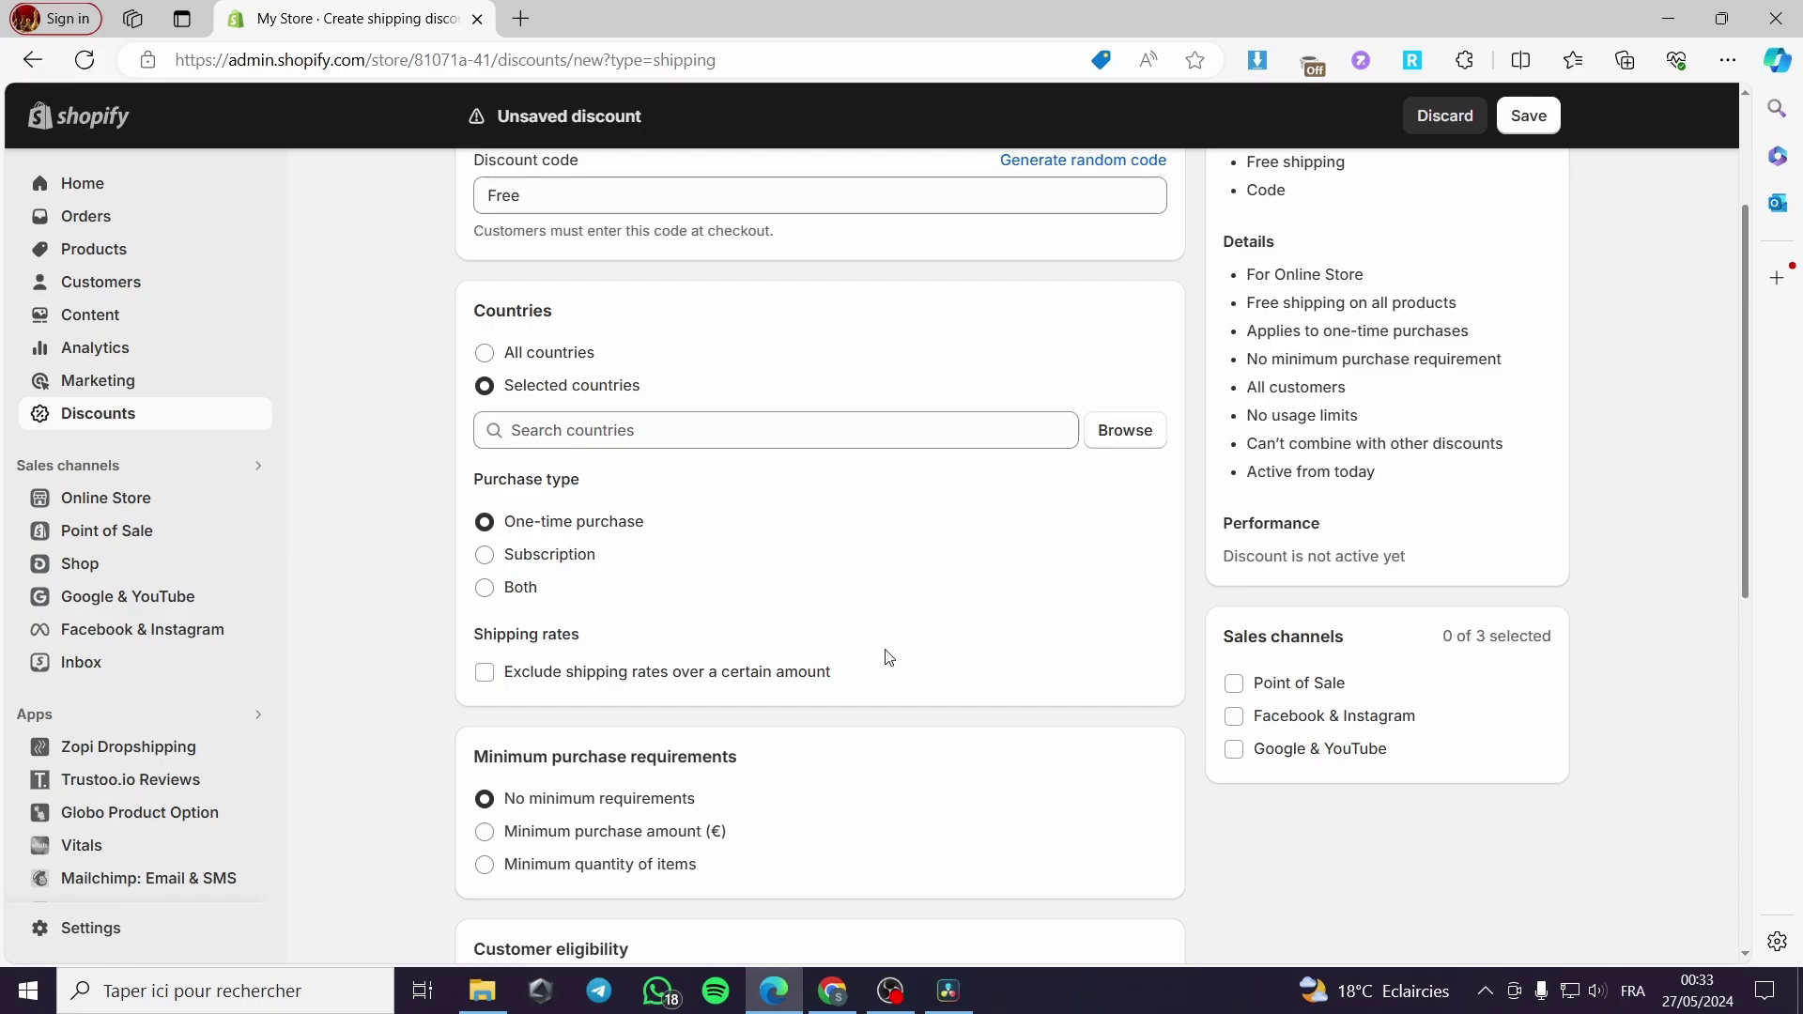
pyautogui.scroll(-1, 859, 657)
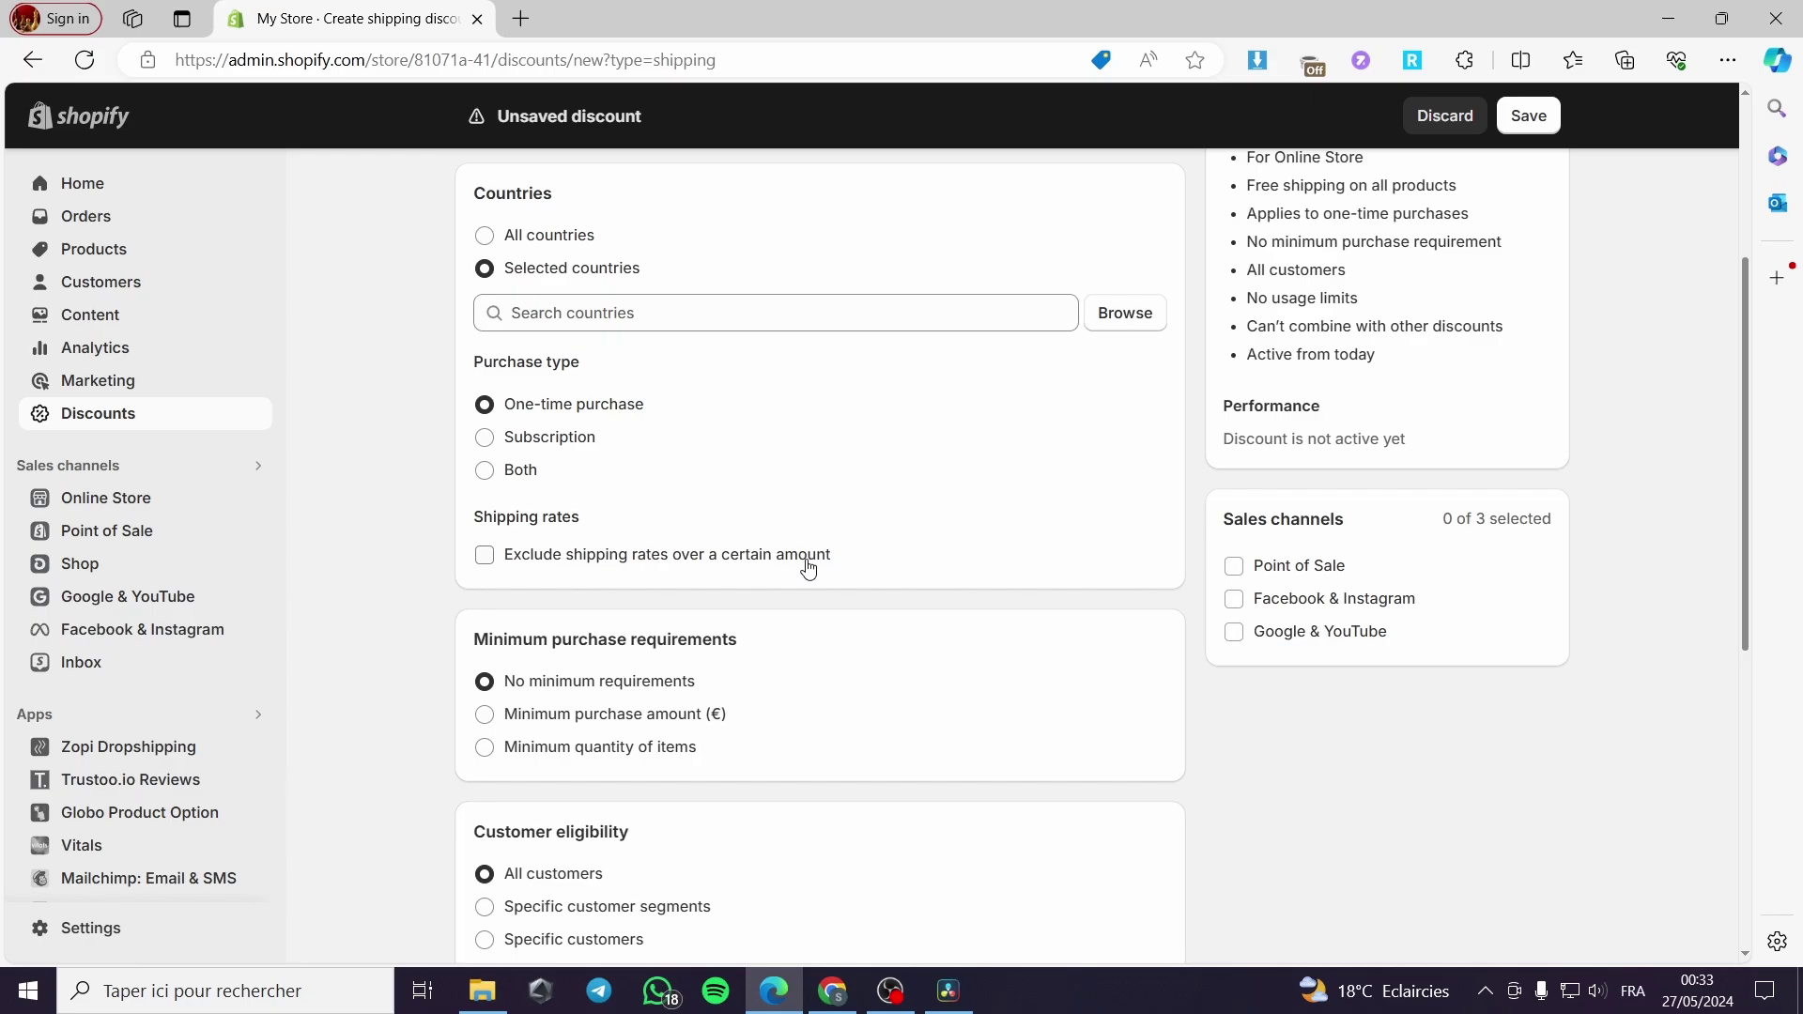
pyautogui.scroll(-2, 799, 563)
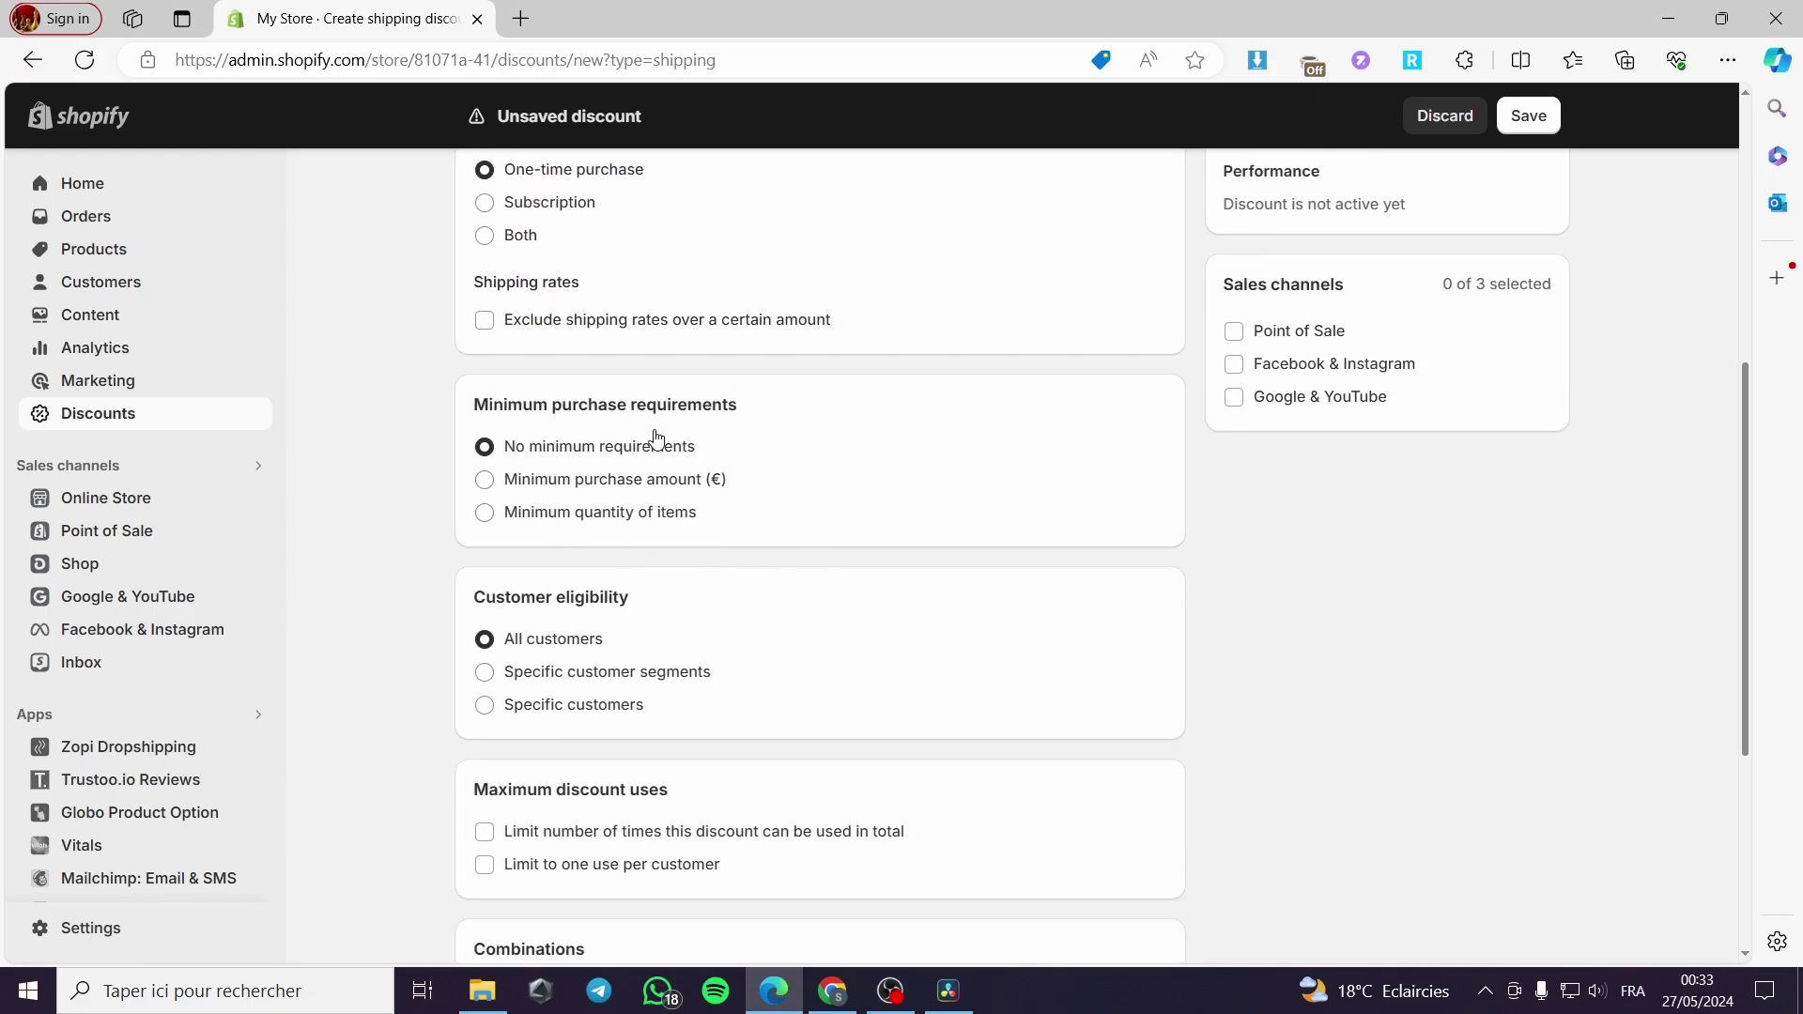
# Require a minimum purchase amount of €10.00.
pyautogui.click(486, 481)
pyautogui.click(592, 523)
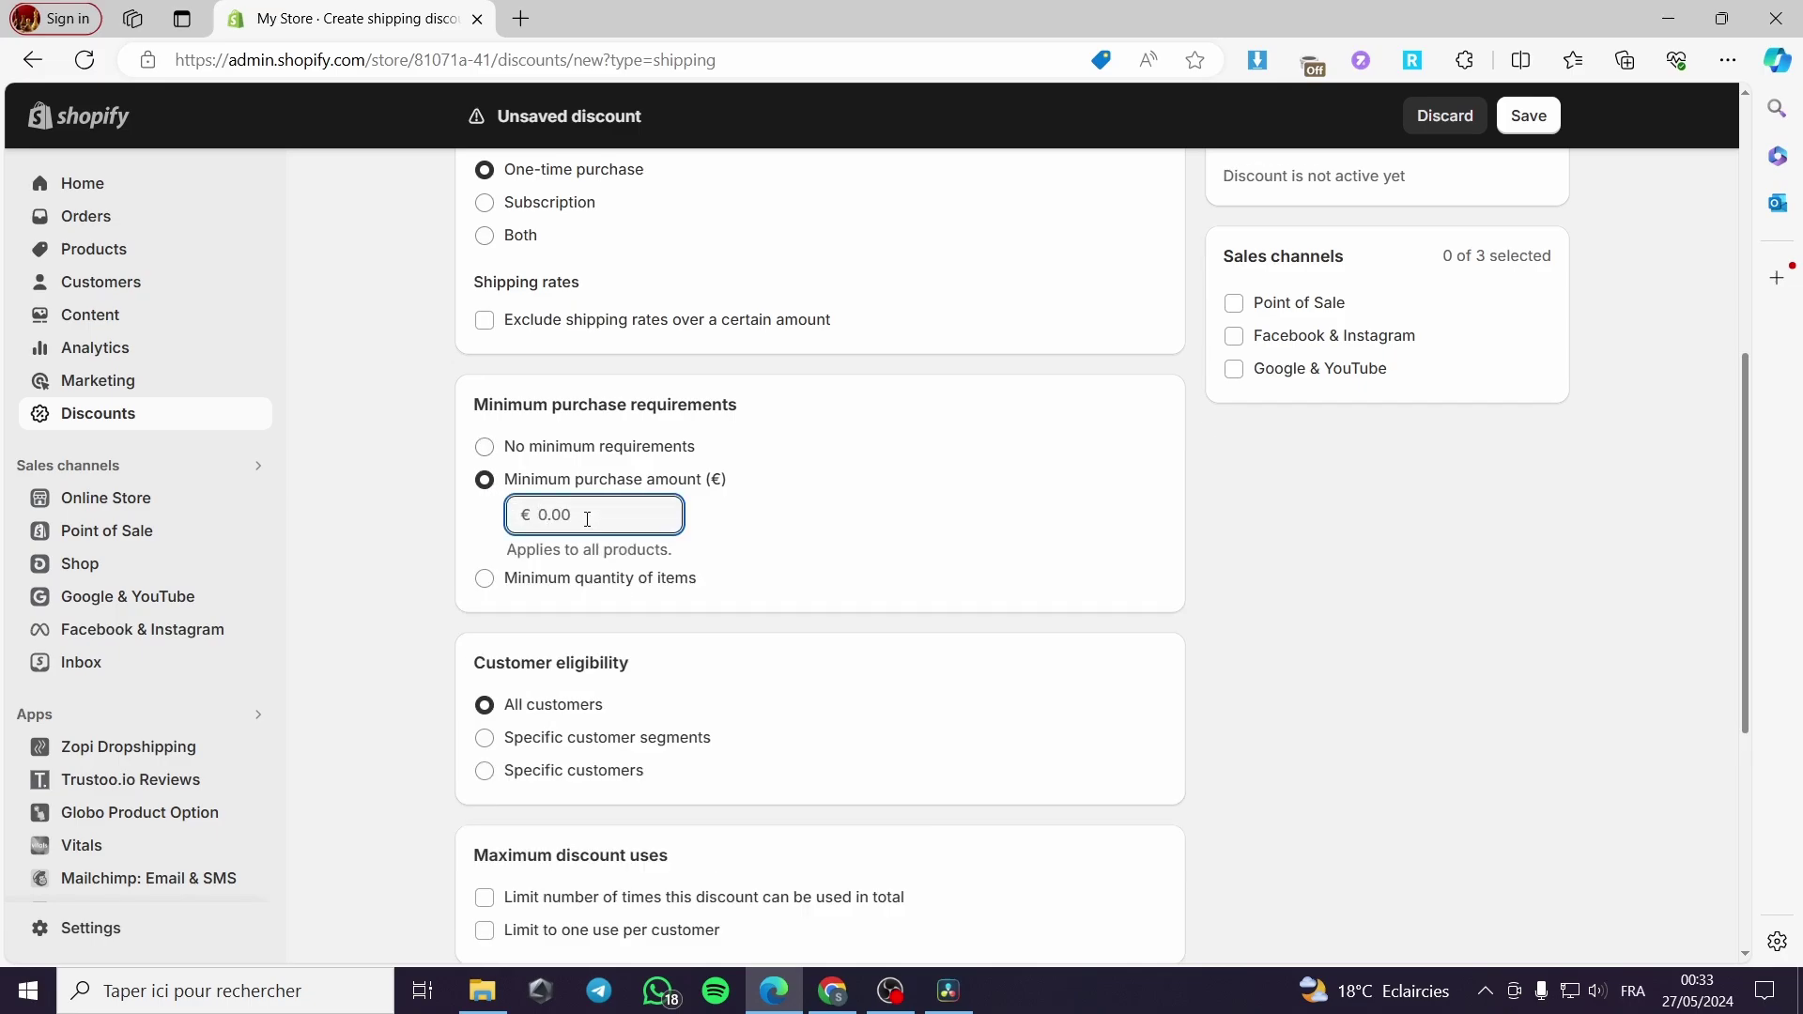
pyautogui.write('10')
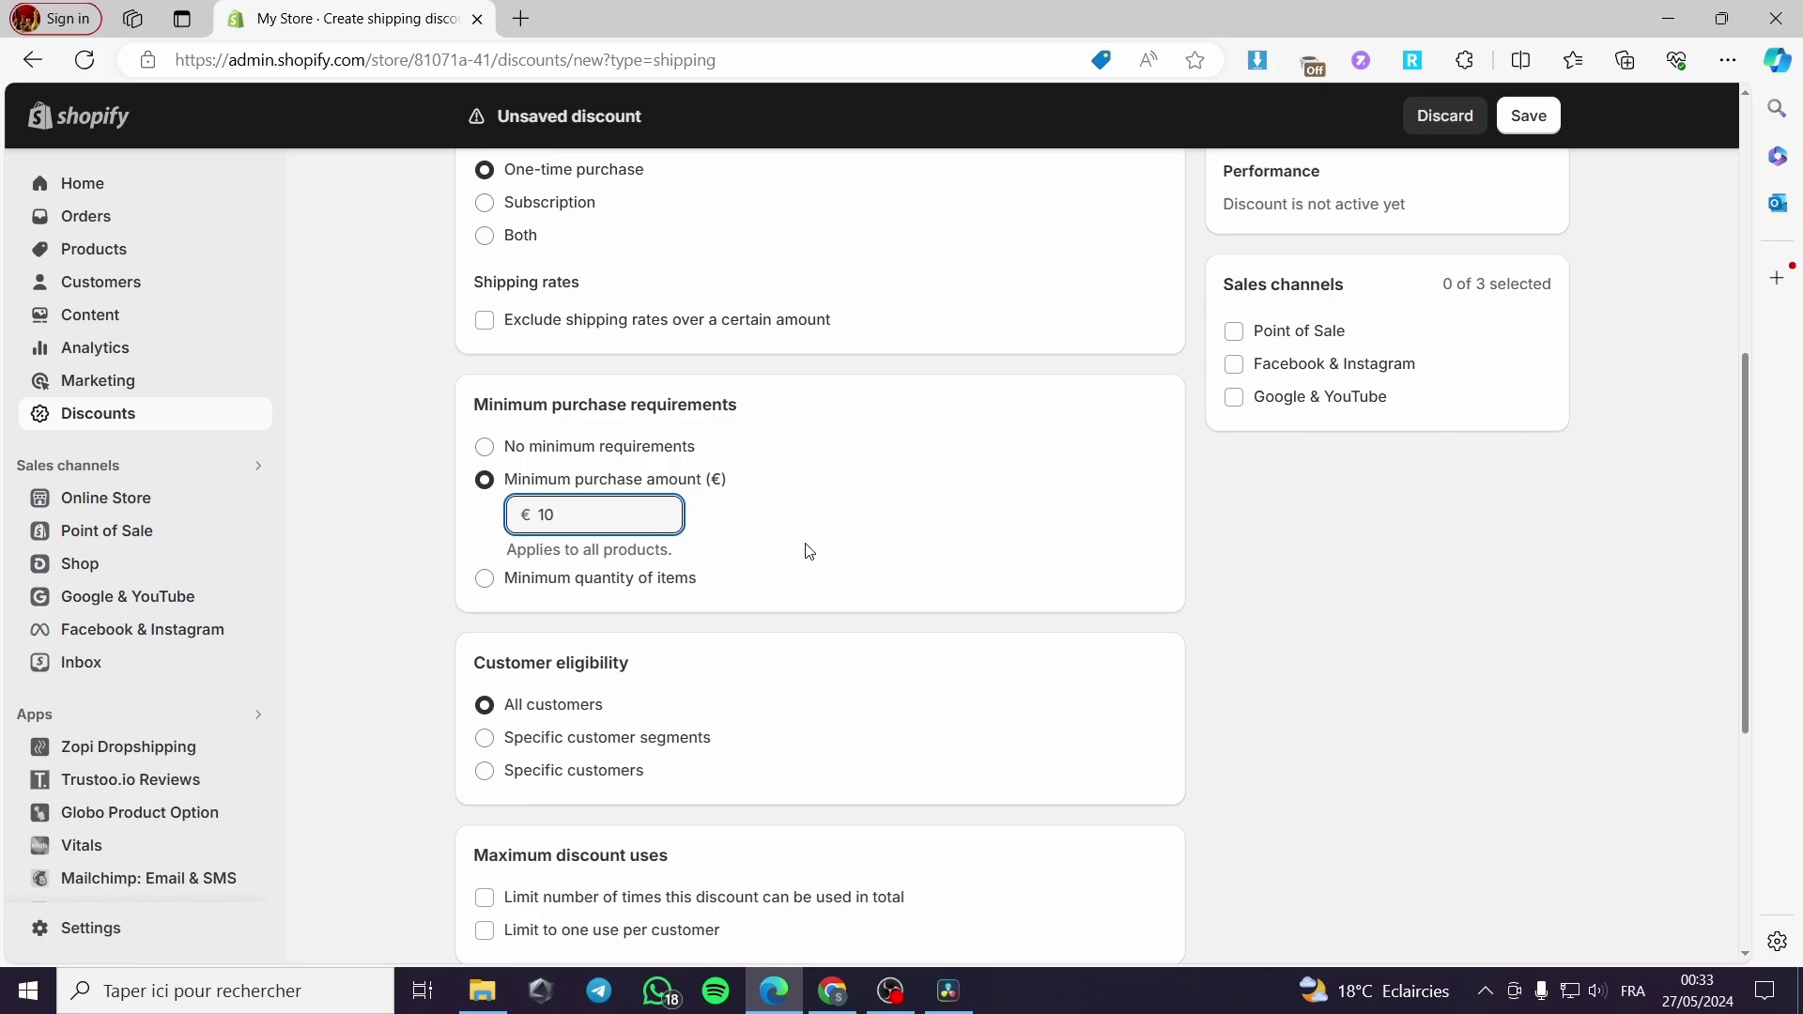
pyautogui.click(809, 552)
pyautogui.scroll(-3, 675, 560)
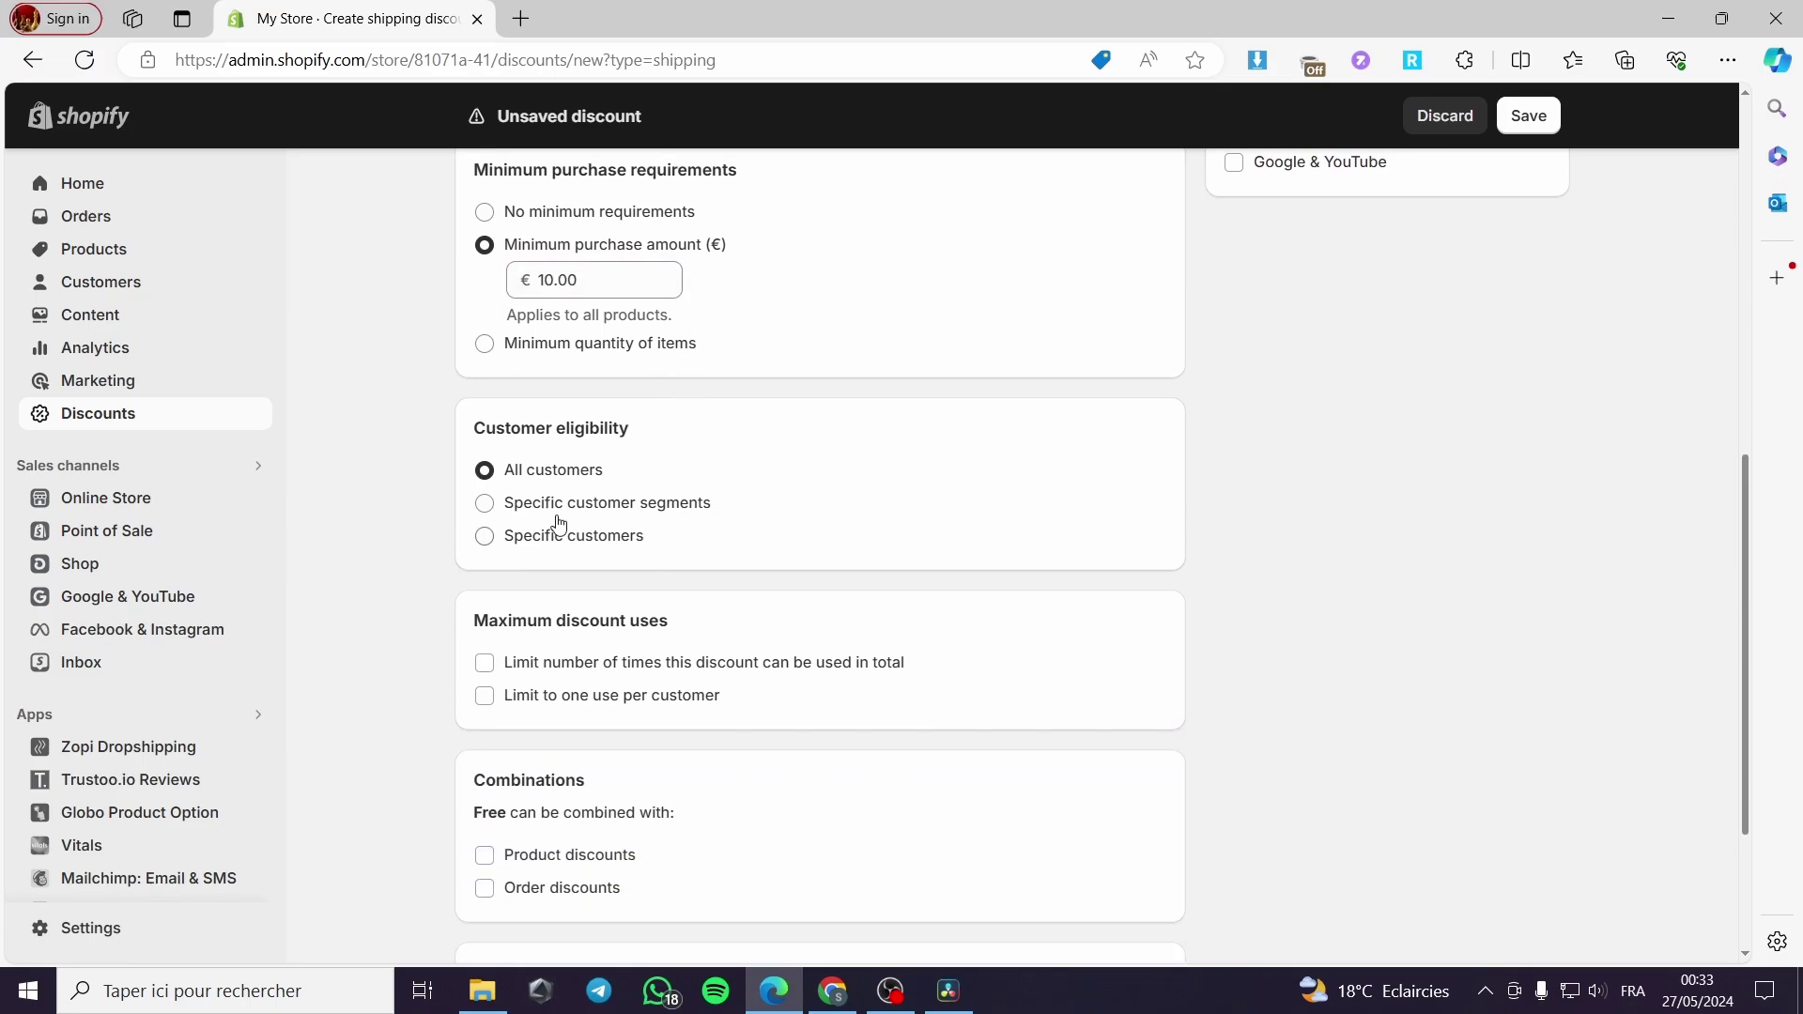
pyautogui.scroll(-3, 620, 437)
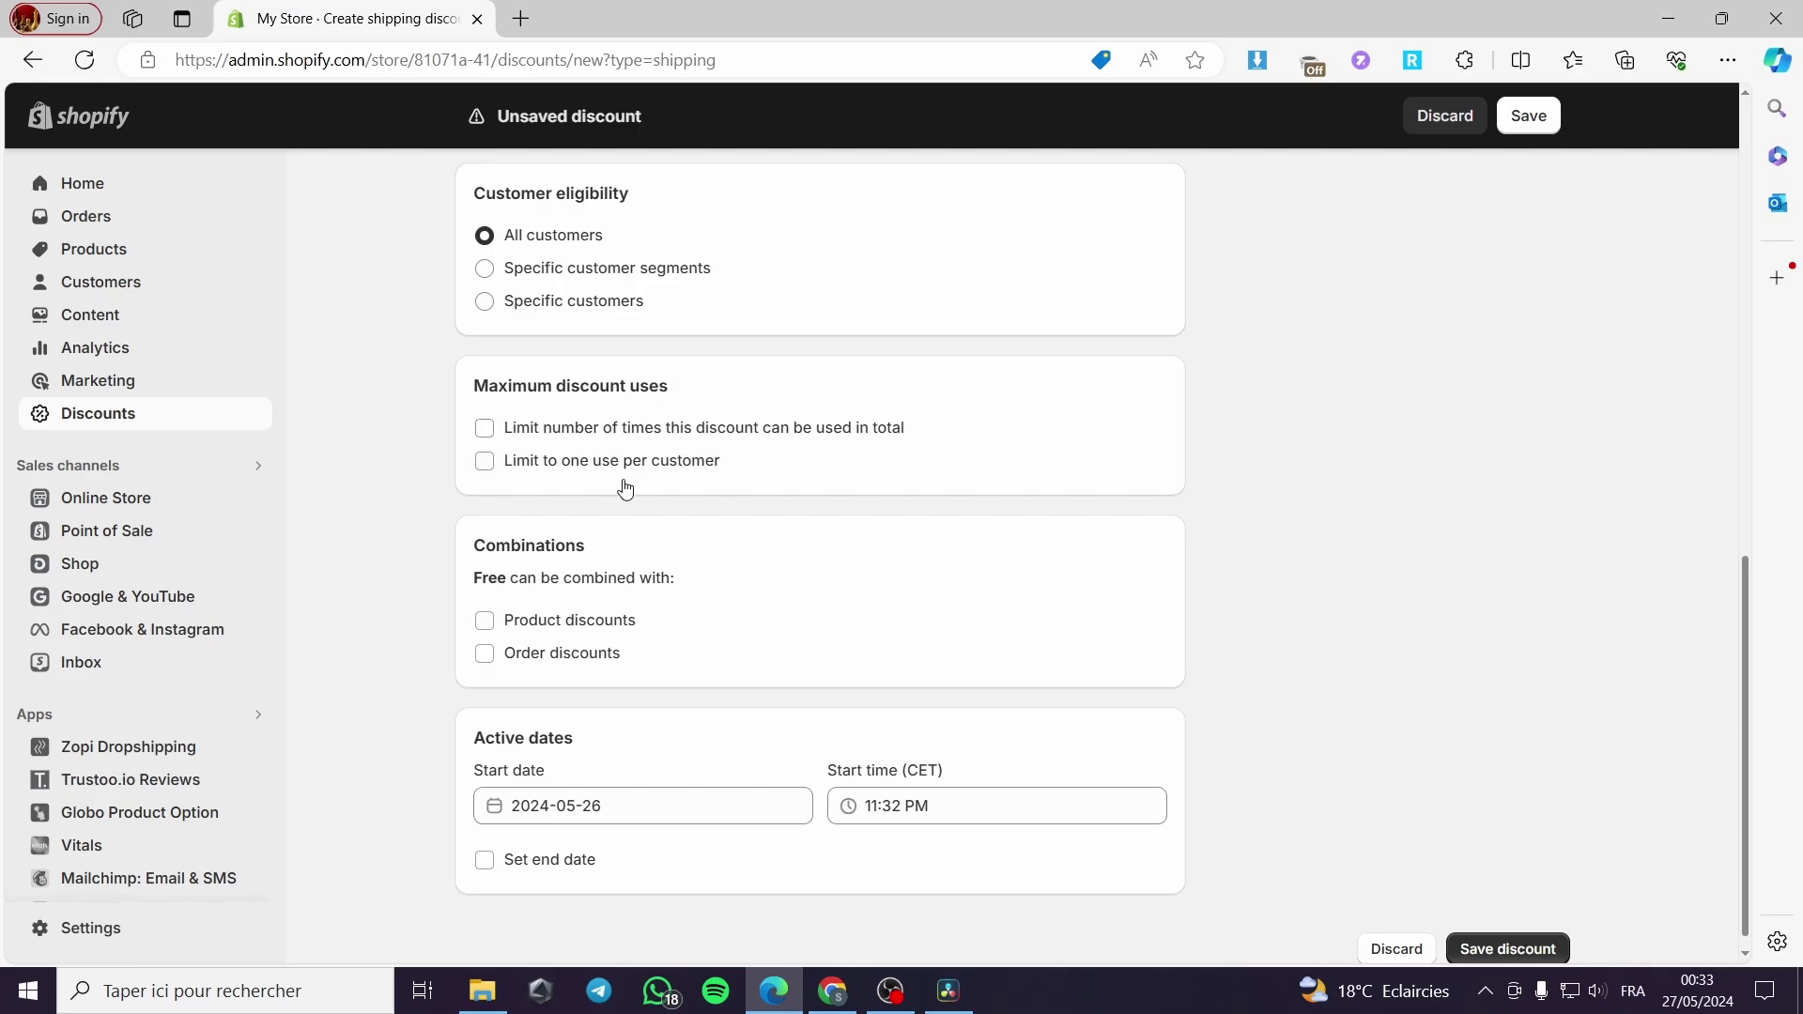
# Allow combining with product discounts, save, then replace 15OFF with FREE at checkout.
pyautogui.click(485, 622)
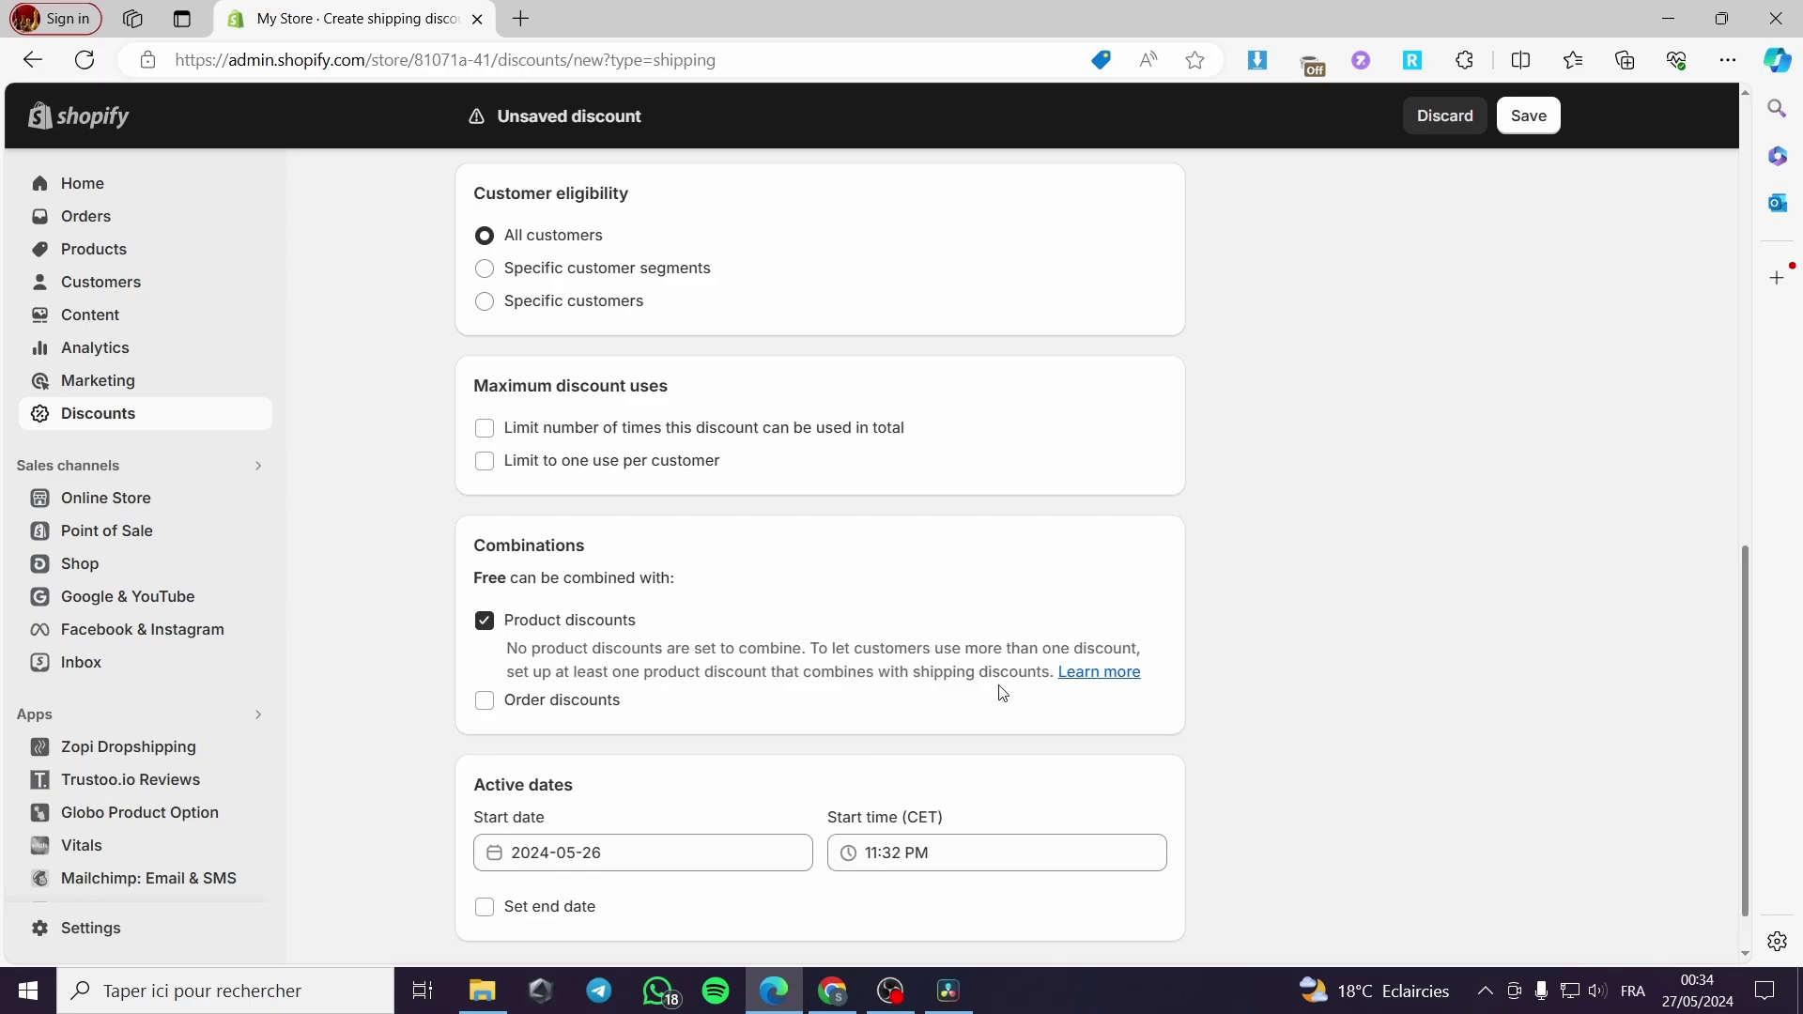
pyautogui.scroll(-1, 996, 686)
pyautogui.click(1507, 928)
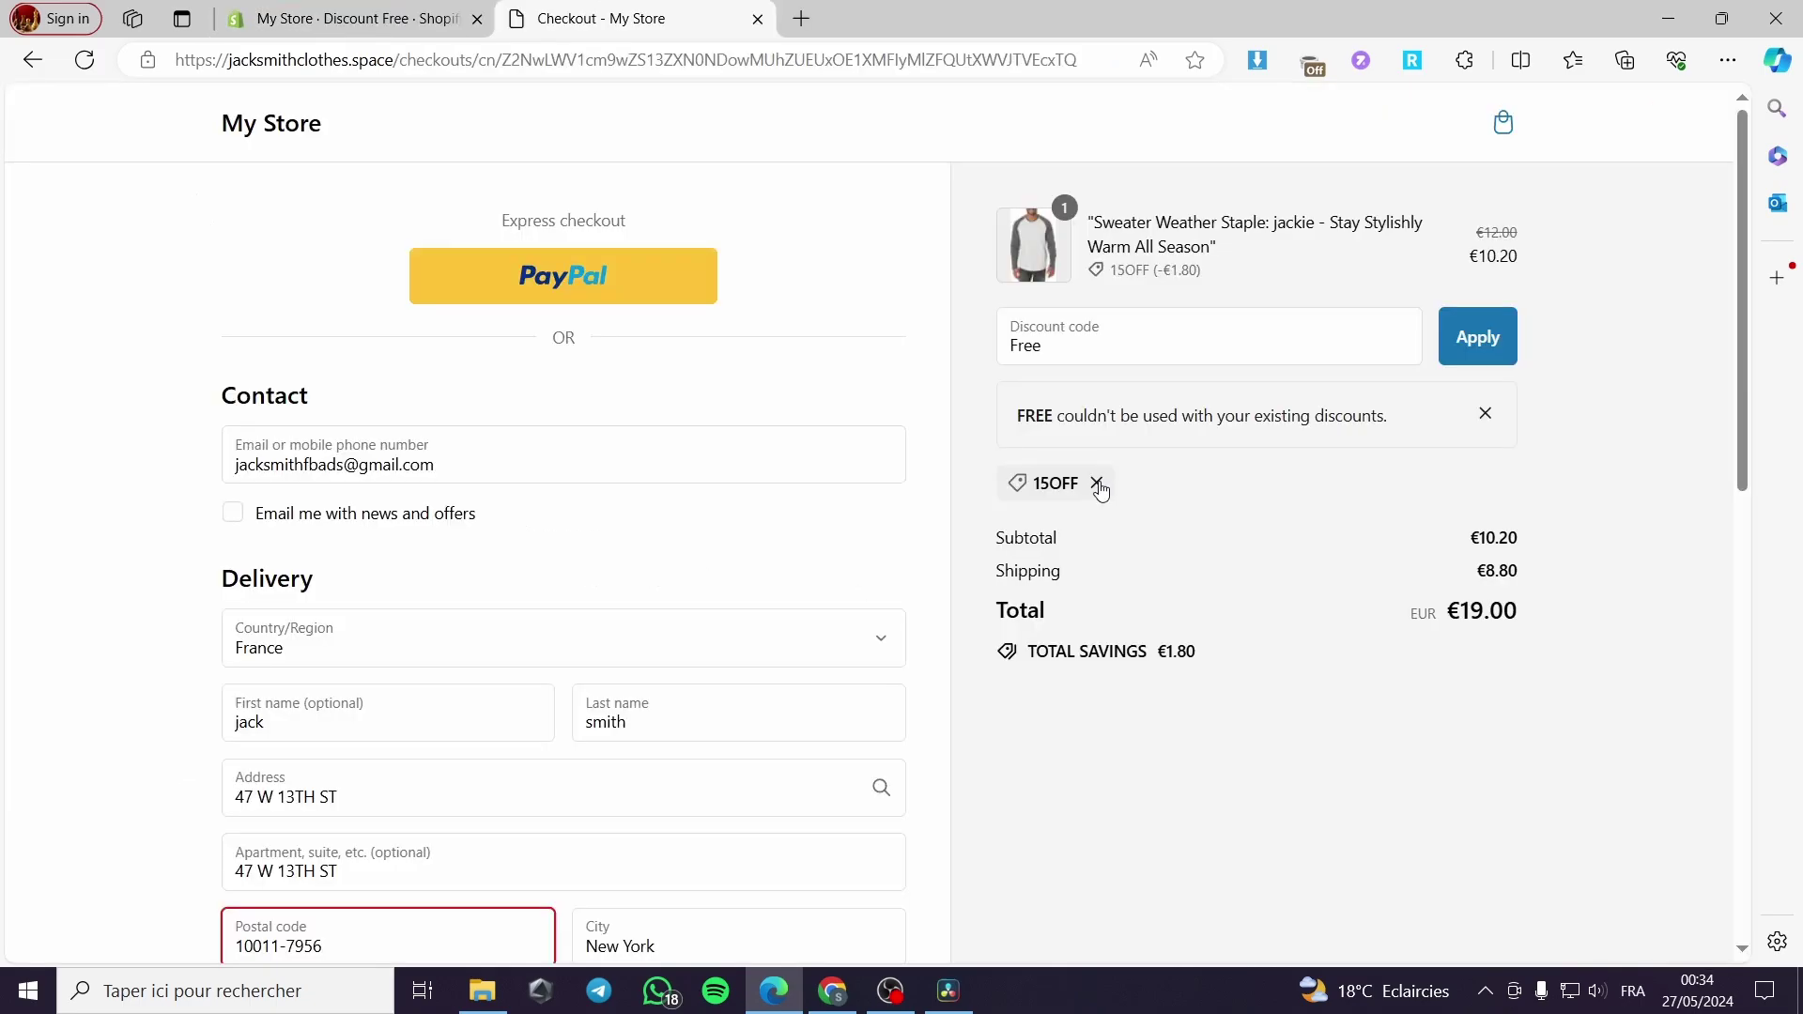
pyautogui.click(1099, 484)
pyautogui.click(1488, 364)
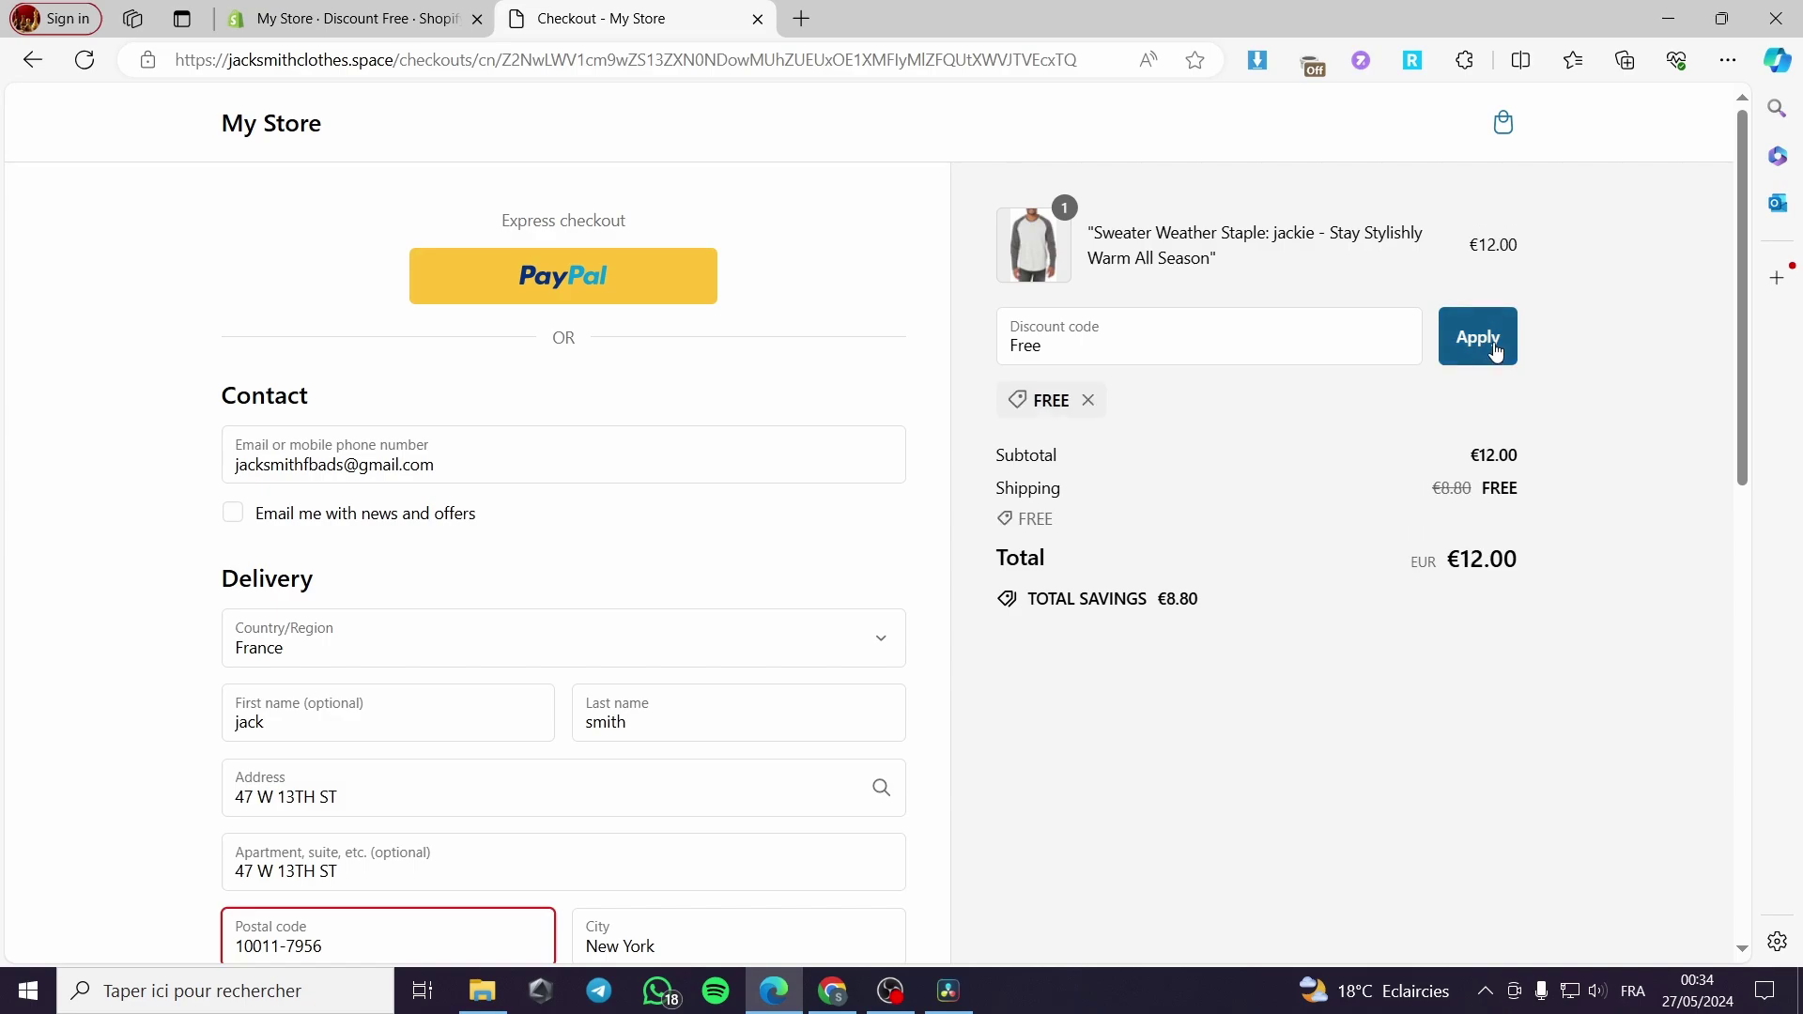